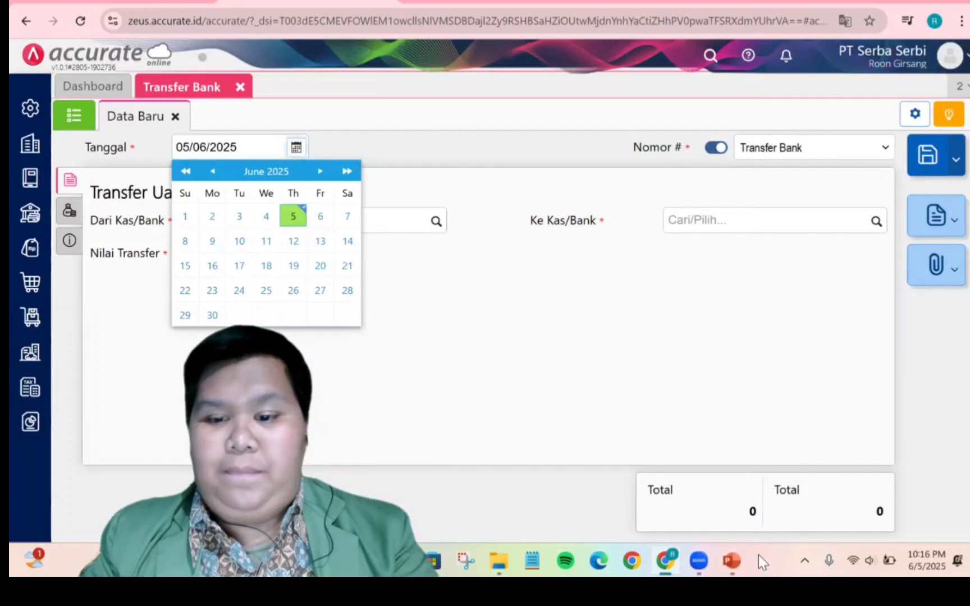
Set the transfer date to 31/01/2025
left_click(731, 561)
left_click(664, 561)
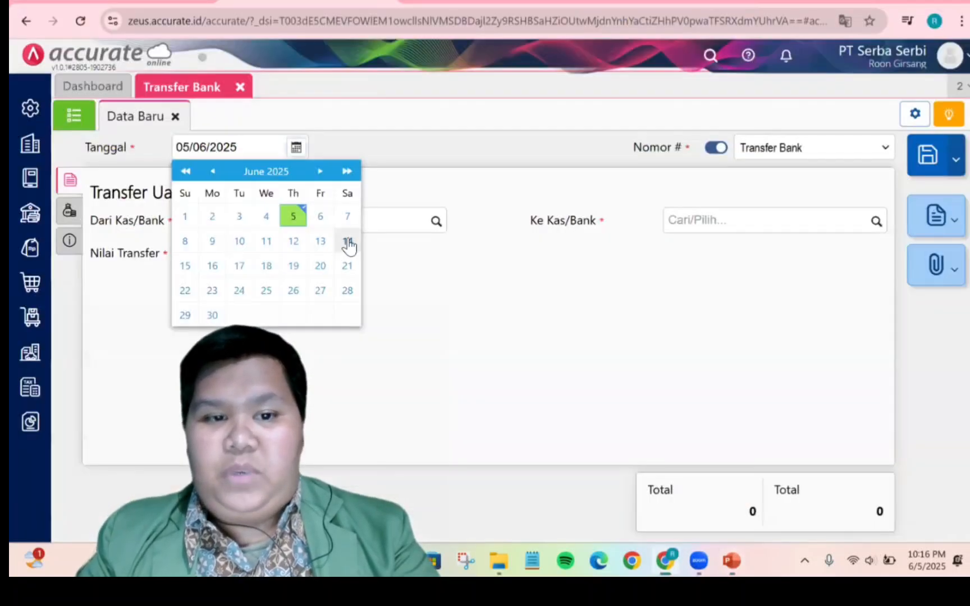
left_click(213, 171)
left_click(213, 171)
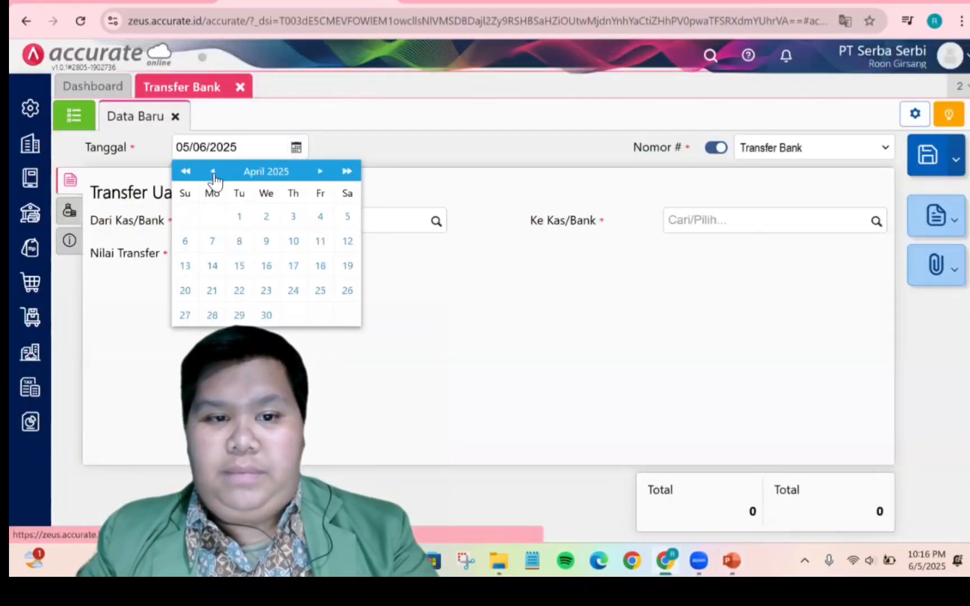
left_click(212, 171)
left_click(213, 171)
left_click(213, 171)
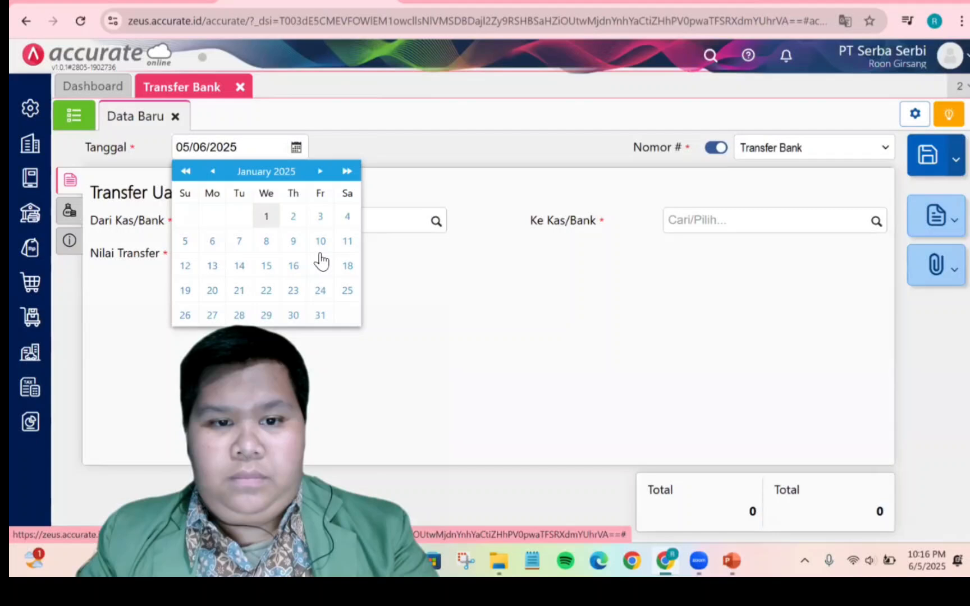
left_click(320, 315)
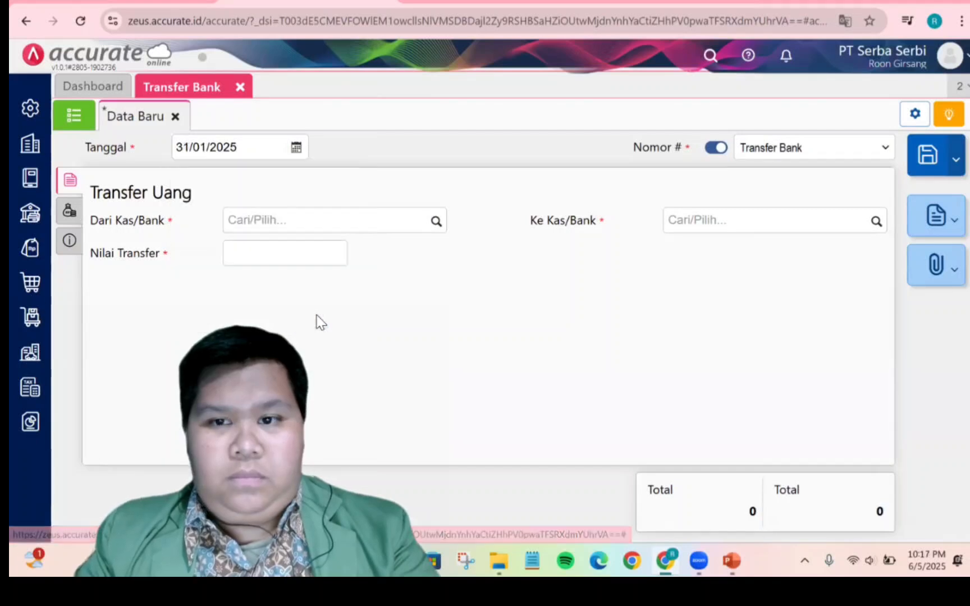
Set the transfer source to Bank Mandiri IDR and the destination to Bank Mandiri USD
left_click(435, 223)
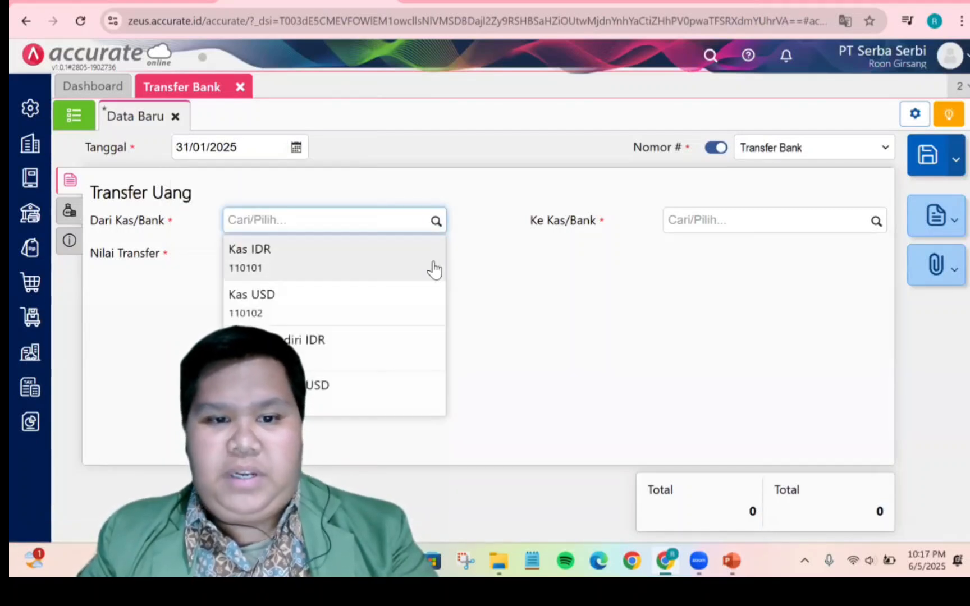
left_click(370, 351)
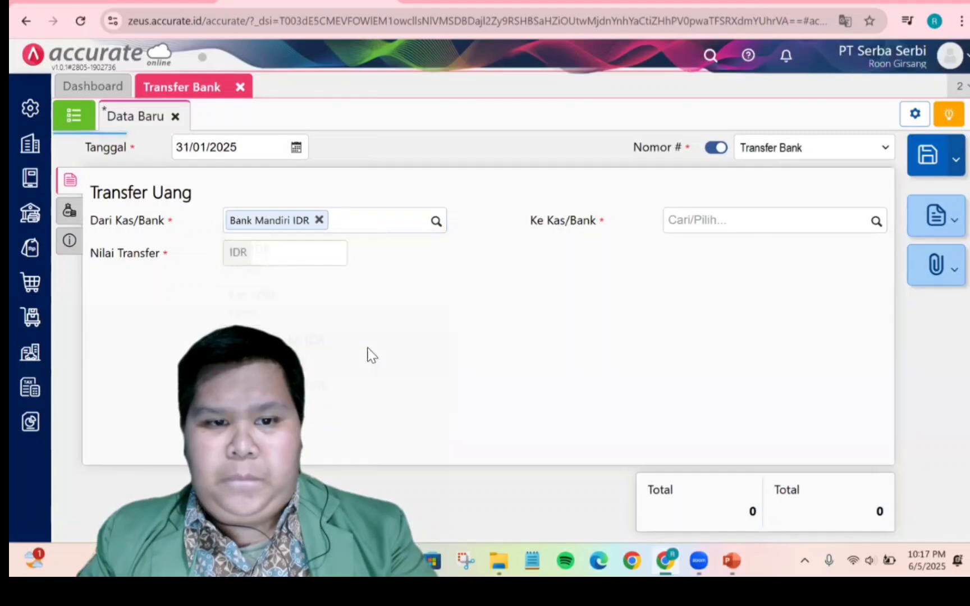
left_click(876, 221)
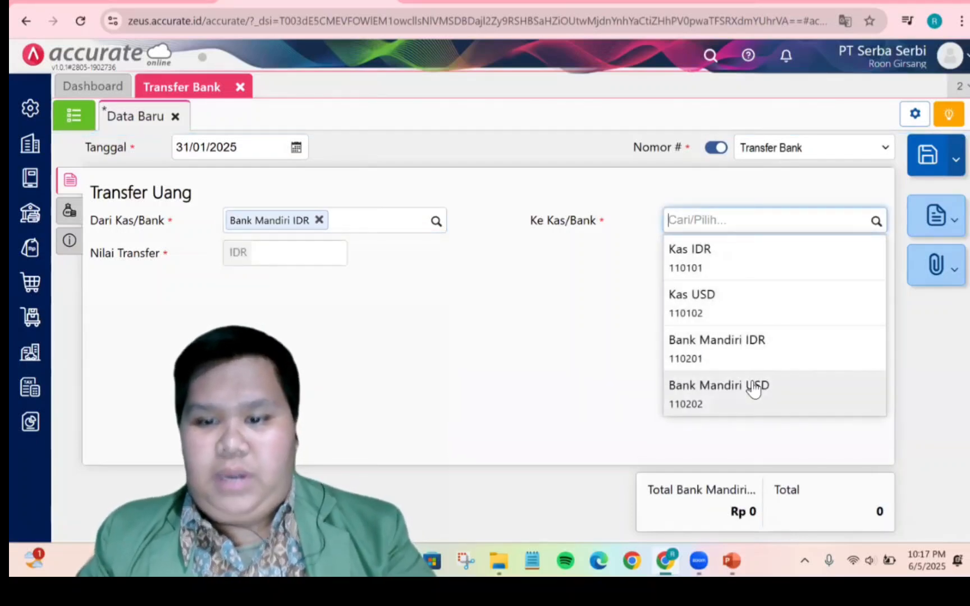
left_click(754, 391)
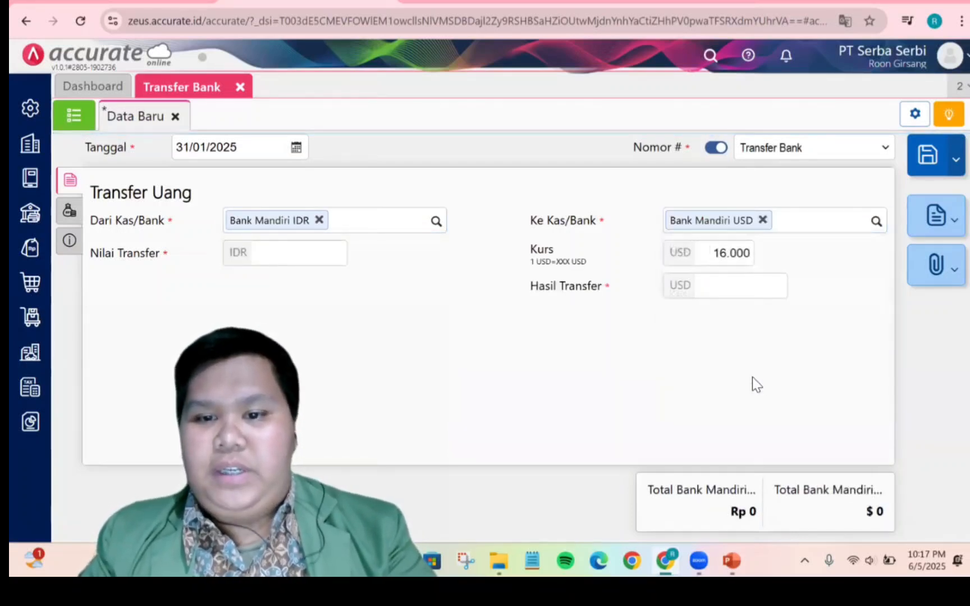
Set the exchange rate to 16.100 and the transfer result to 350 USD
left_click(734, 264)
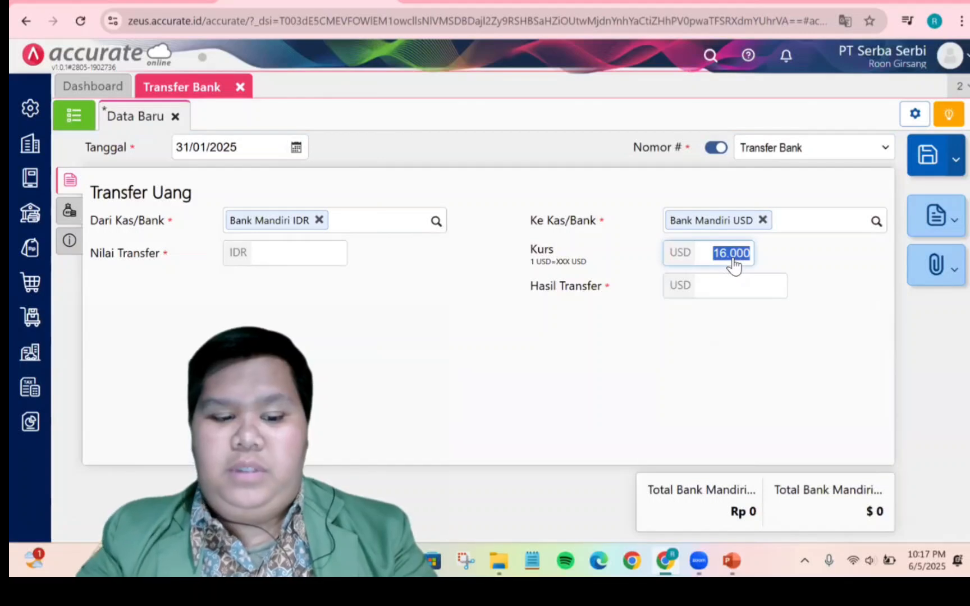
type("16100")
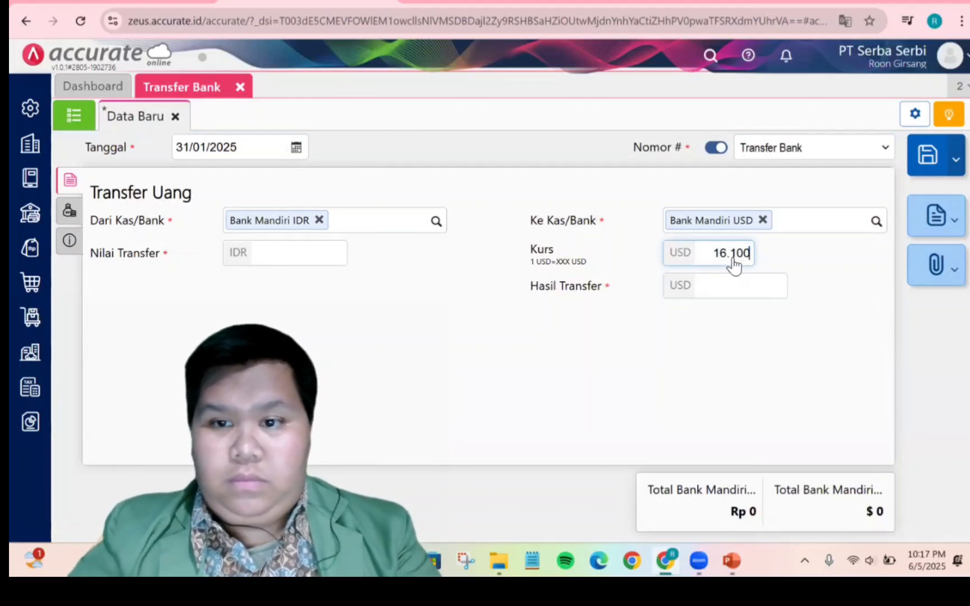
left_click(737, 285)
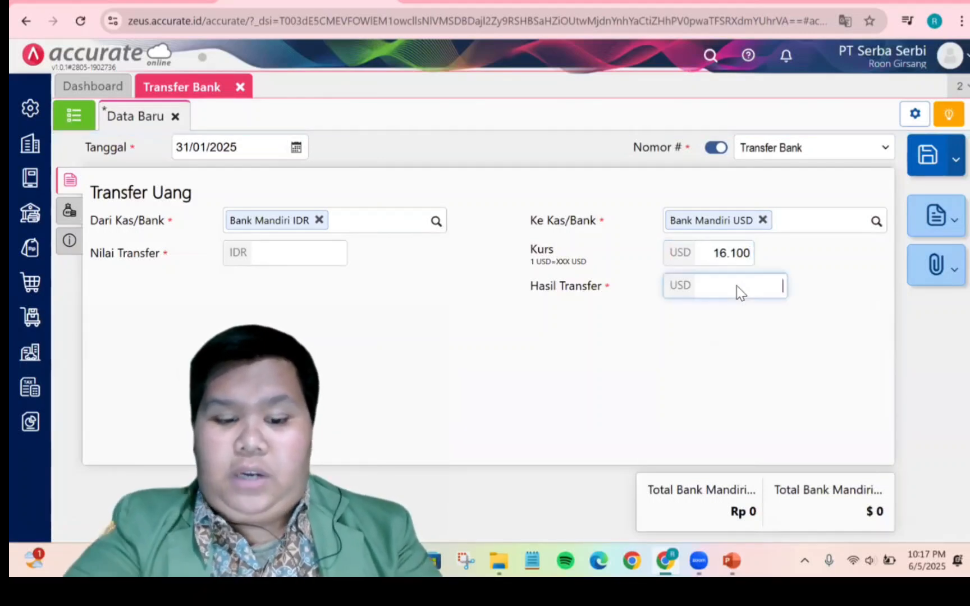
type("350")
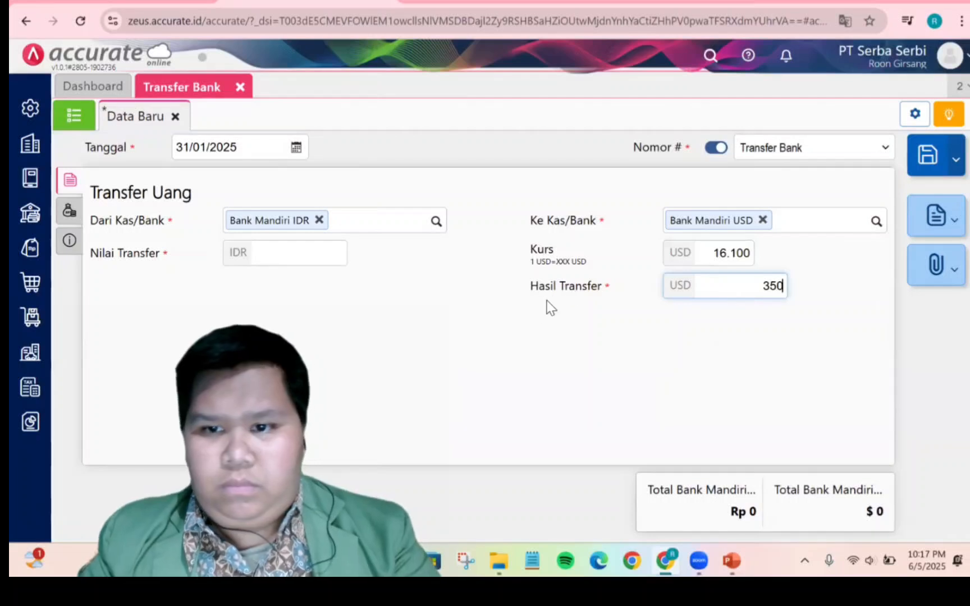
left_click(536, 310)
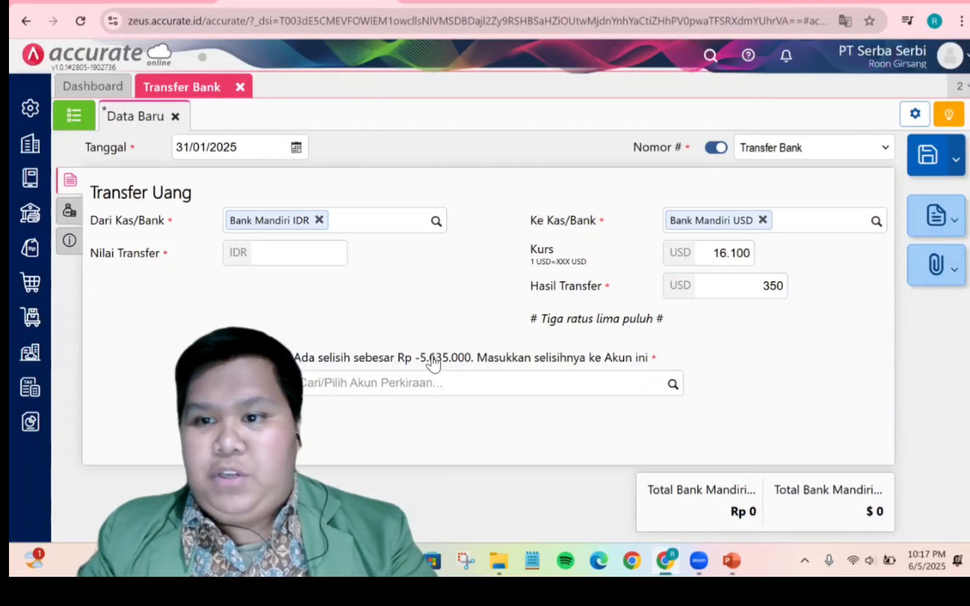
Enter a transfer value of IDR 5.635.000 and save the bank transfer
left_click(290, 260)
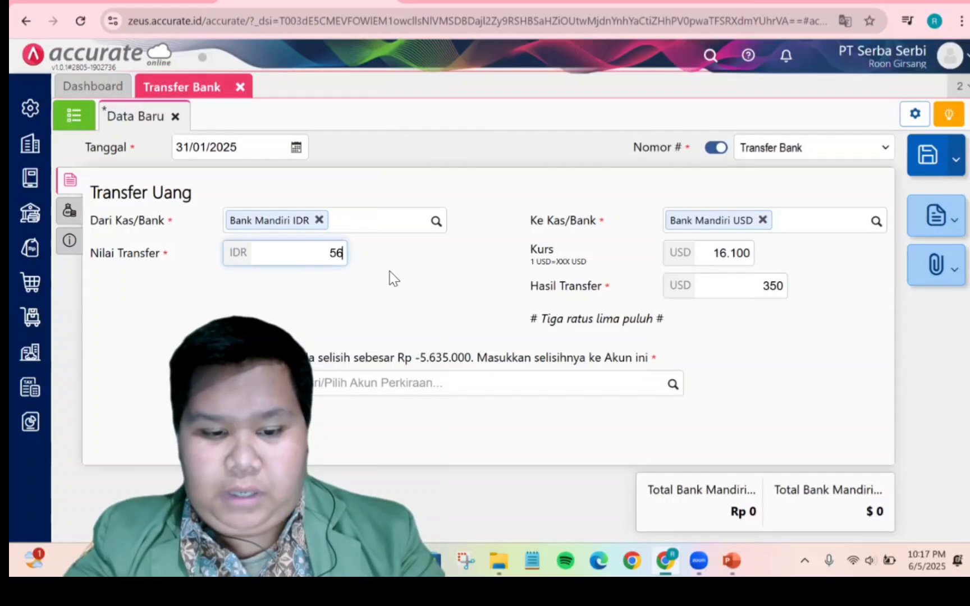
type("5.635.000")
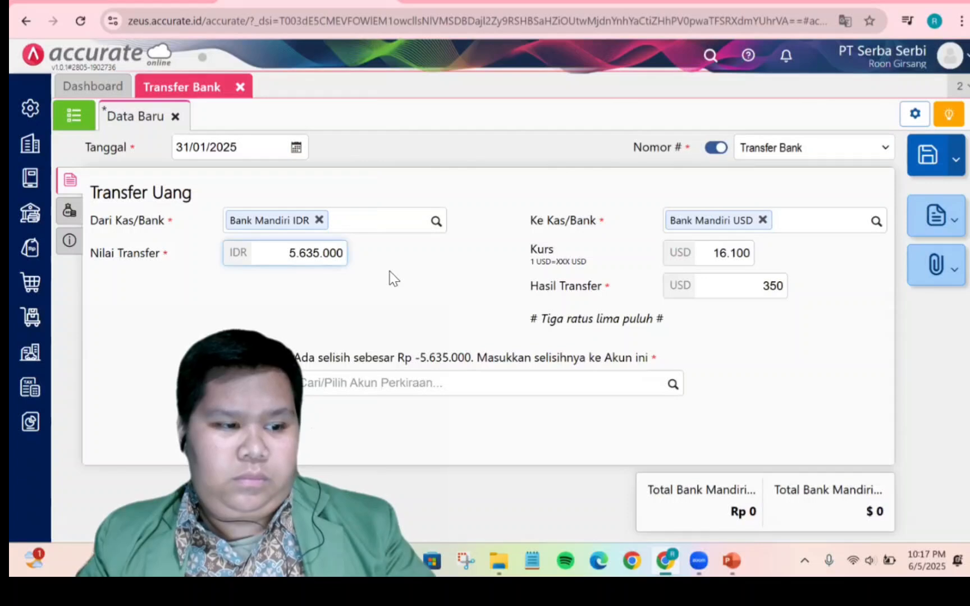
left_click(69, 210)
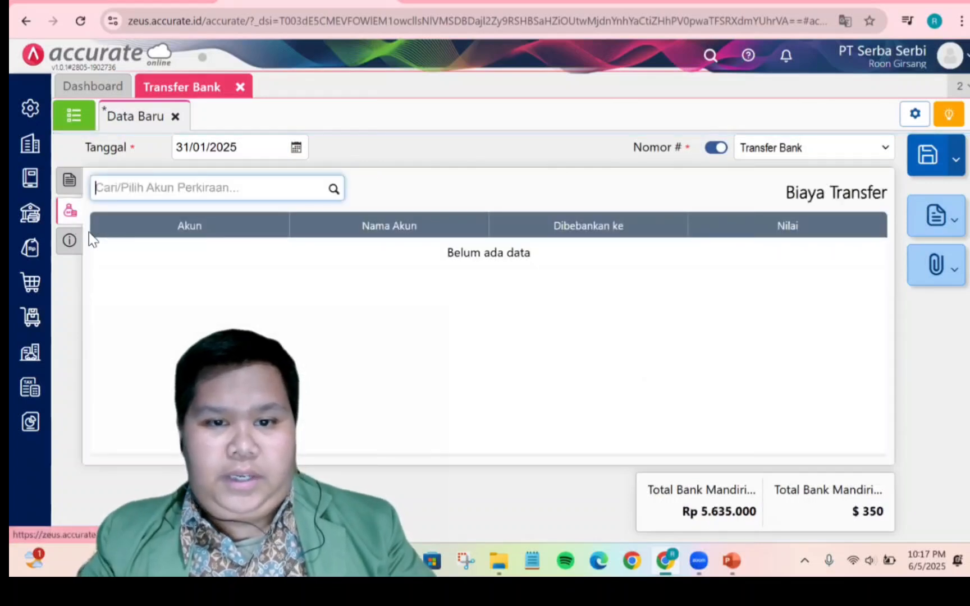
left_click(69, 240)
left_click(69, 180)
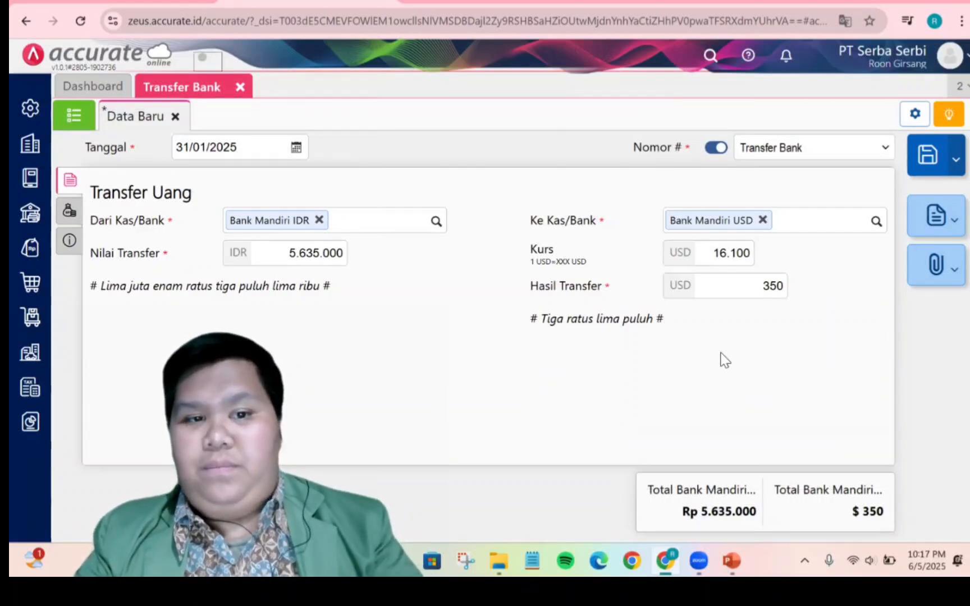
key("ctrl+s")
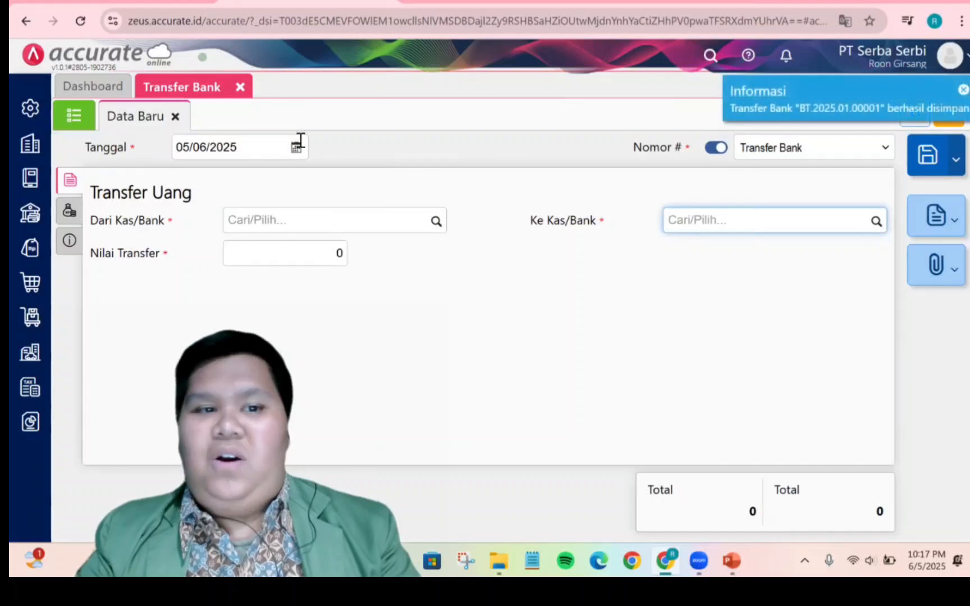
Open the saved transfer BT.2025.01.00001 from the list and review its journal details
left_click(74, 116)
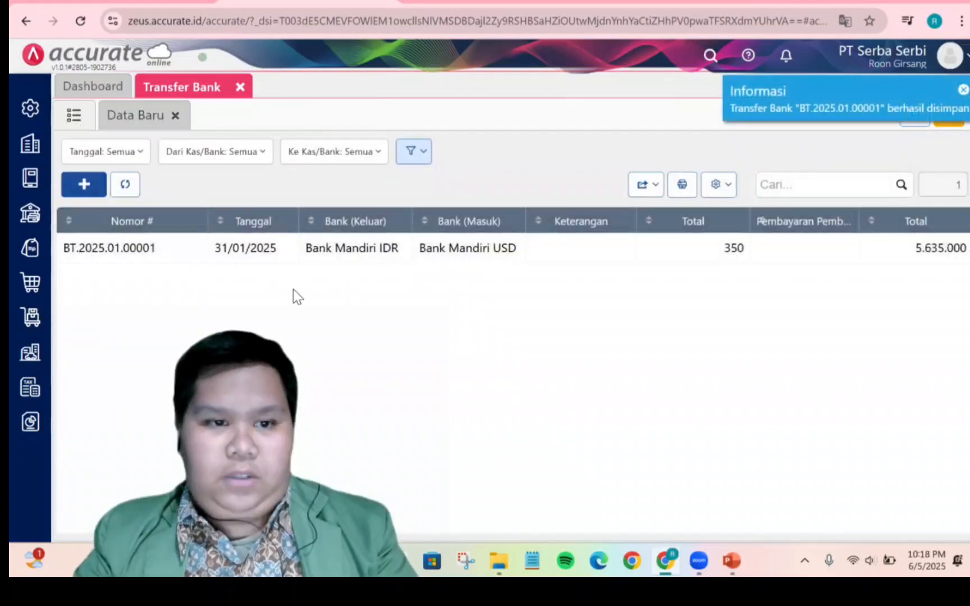
left_click(452, 260)
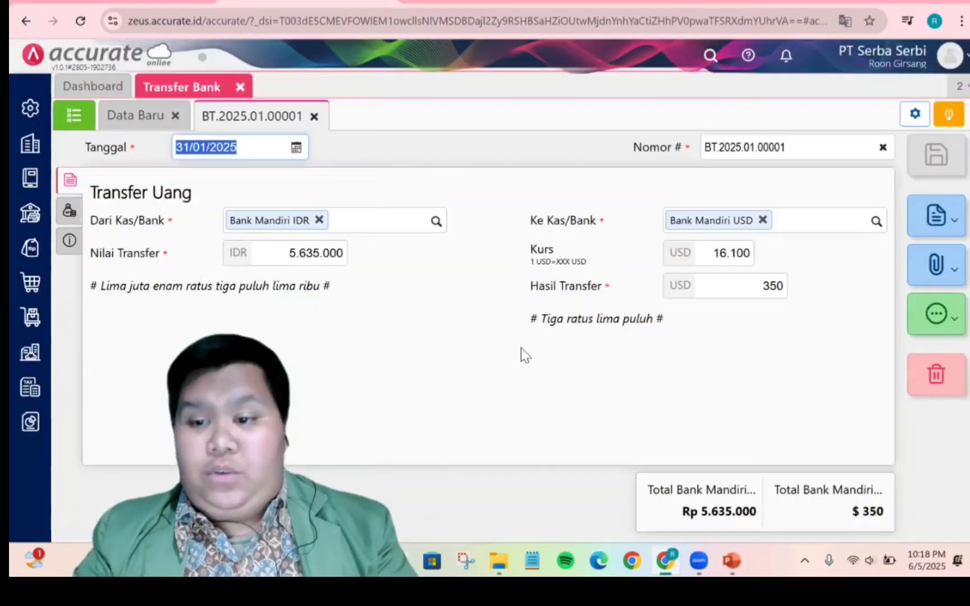
left_click(936, 320)
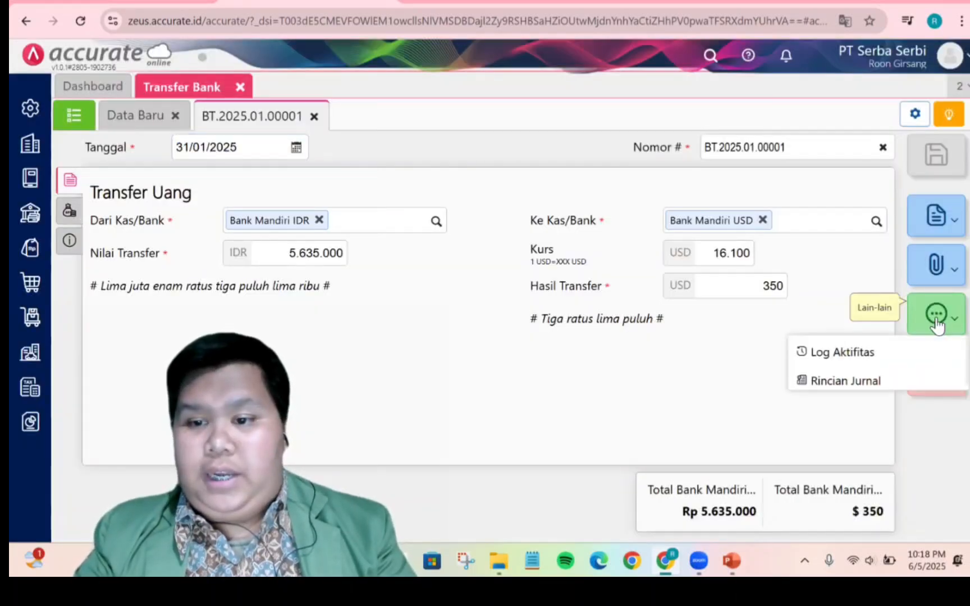
left_click(850, 378)
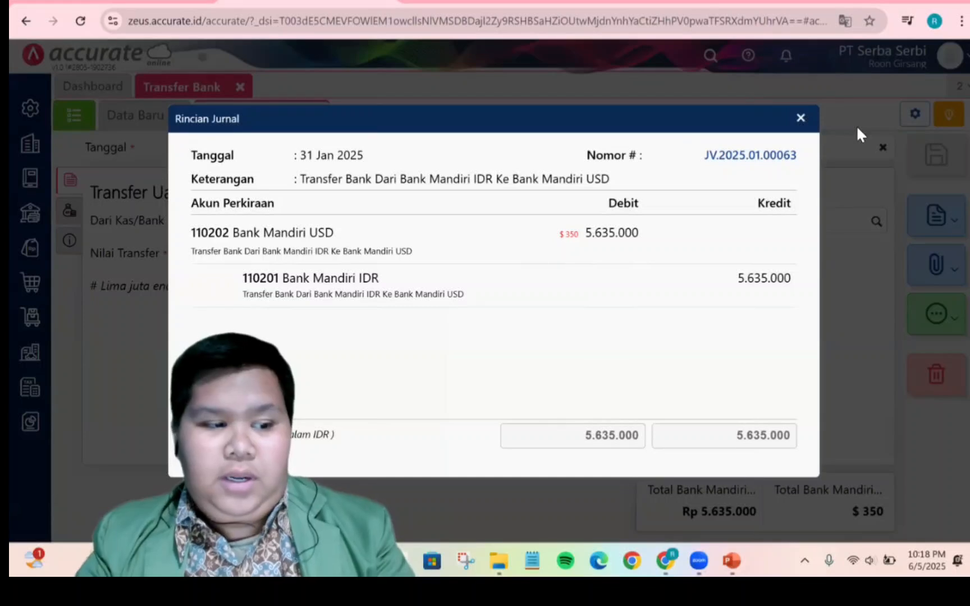
left_click(802, 119)
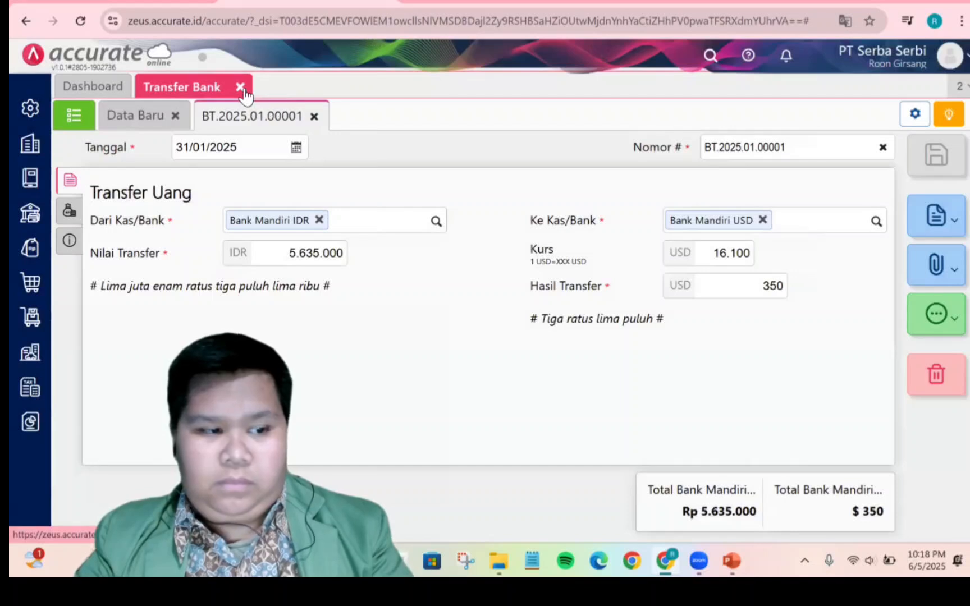
Close the Transfer Bank tab and review the utility expense exercise slide in PowerPoint
left_click(241, 87)
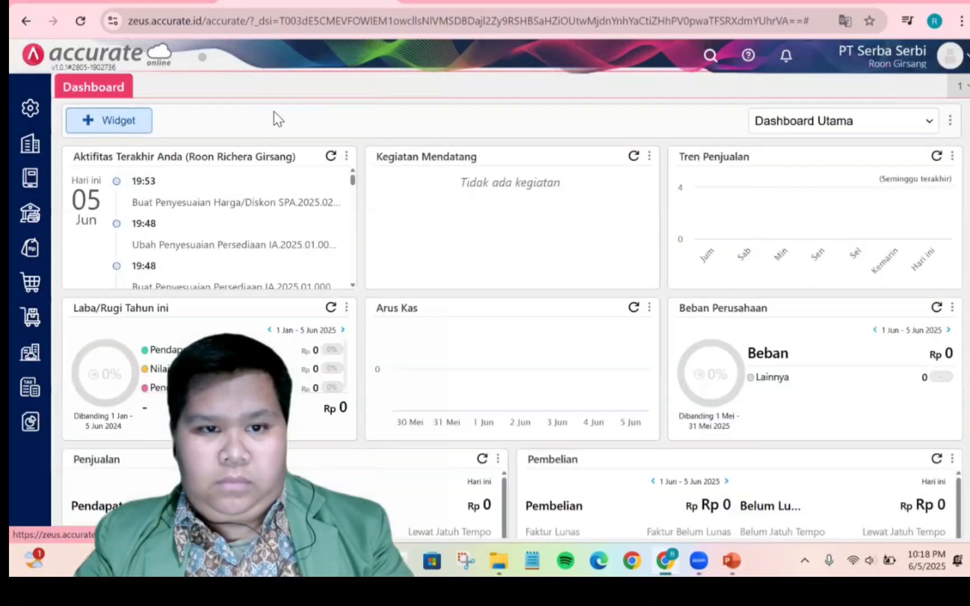
left_click(731, 560)
left_click(121, 337)
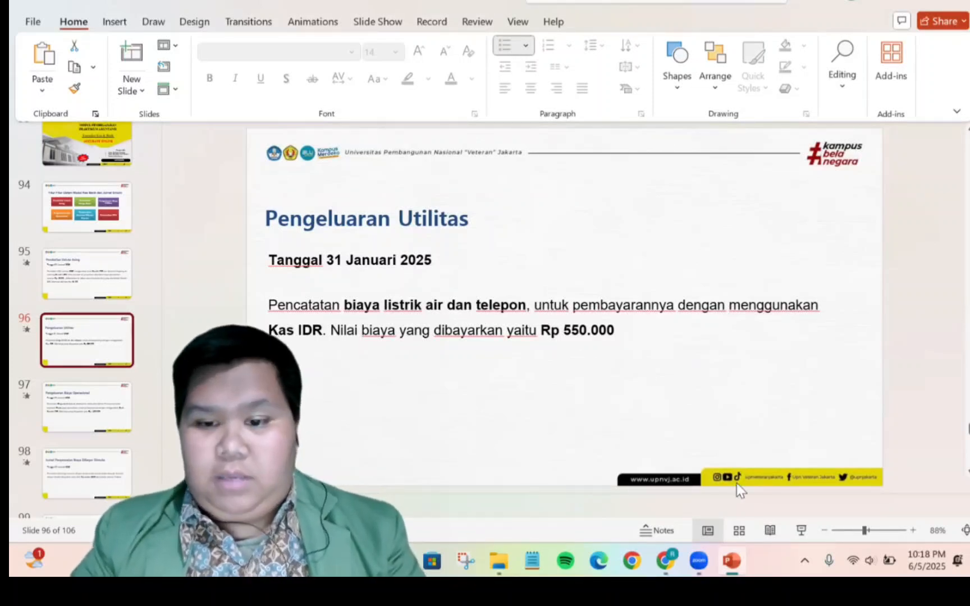
left_click(666, 561)
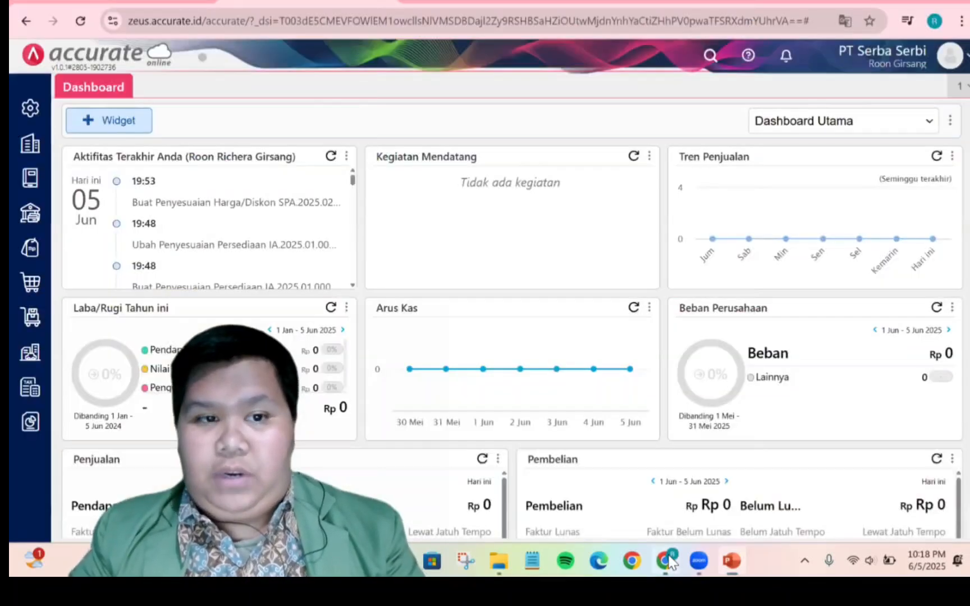
Start a new Kas & Bank payment dated 31/01/2025
left_click(28, 214)
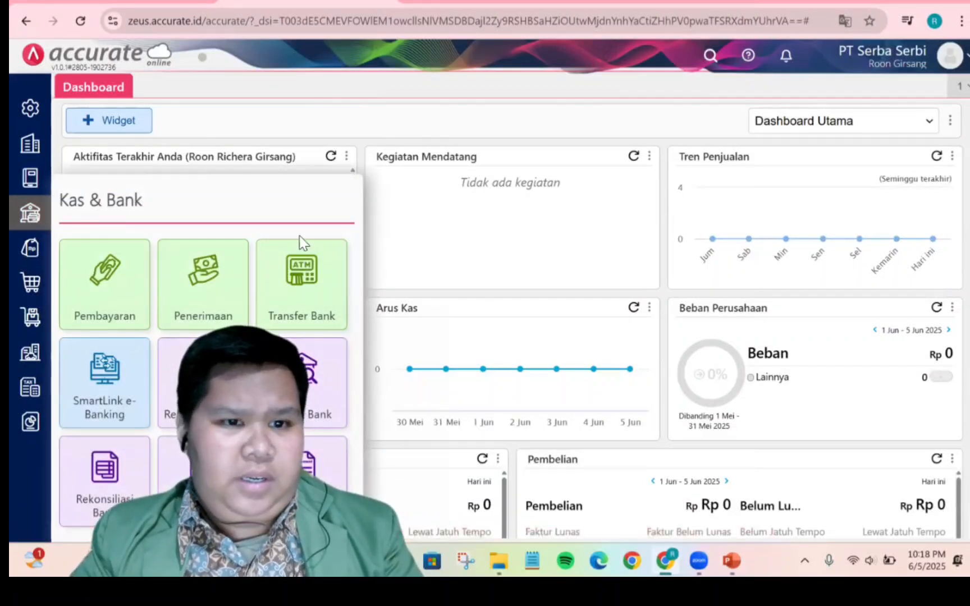
left_click(126, 280)
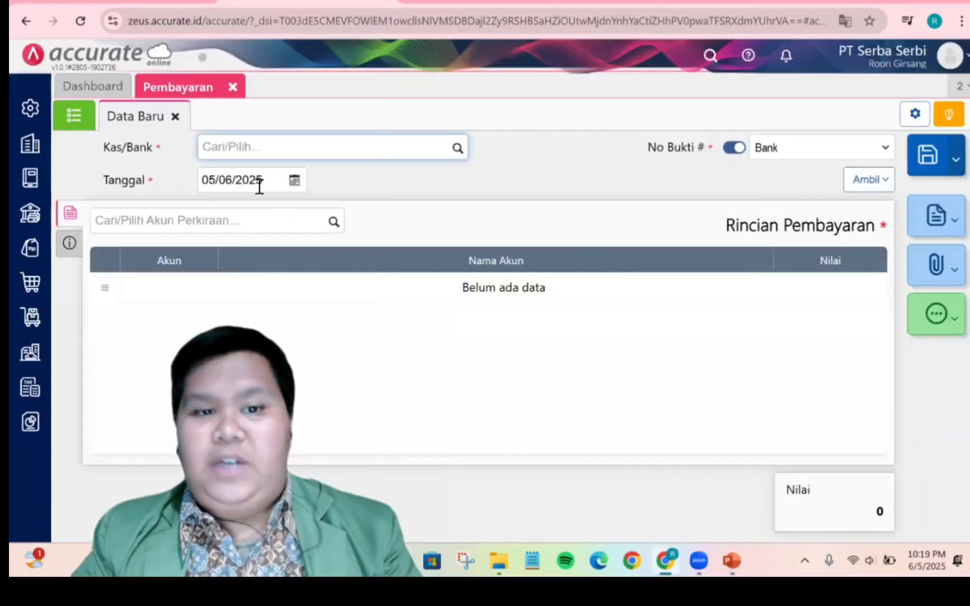
left_click(253, 184)
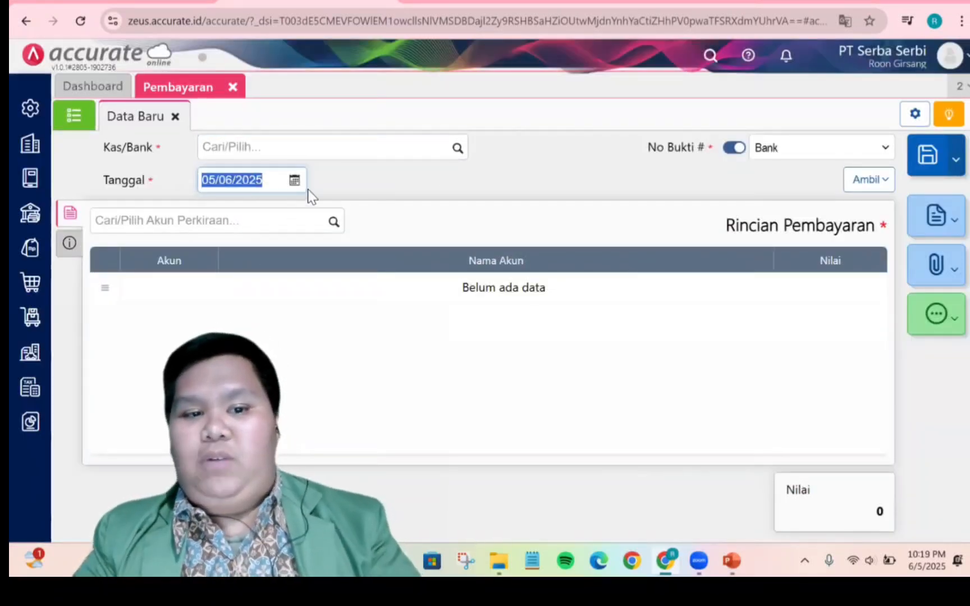
left_click(294, 181)
left_click(239, 204)
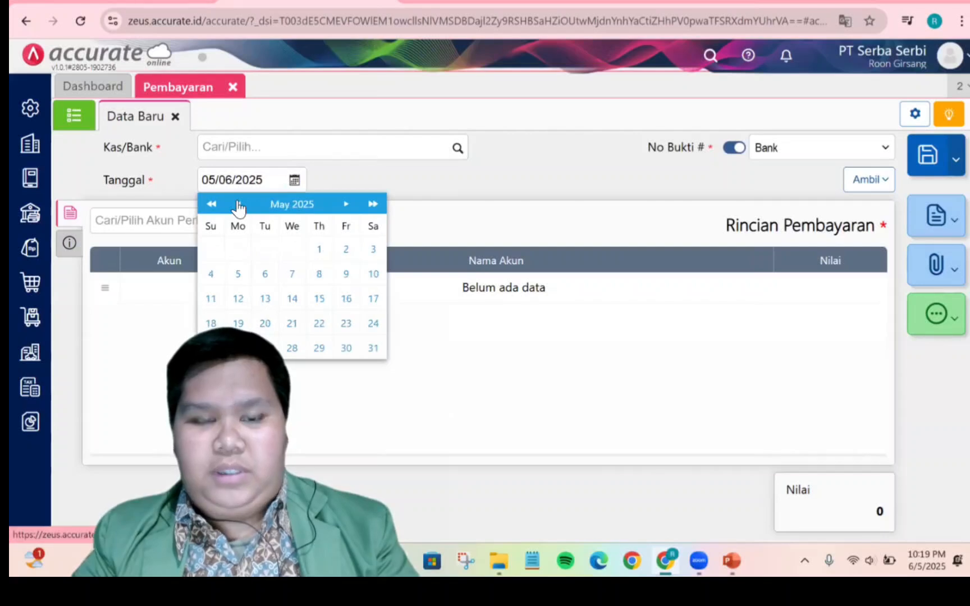
left_click(239, 205)
left_click(239, 204)
left_click(238, 205)
left_click(238, 205)
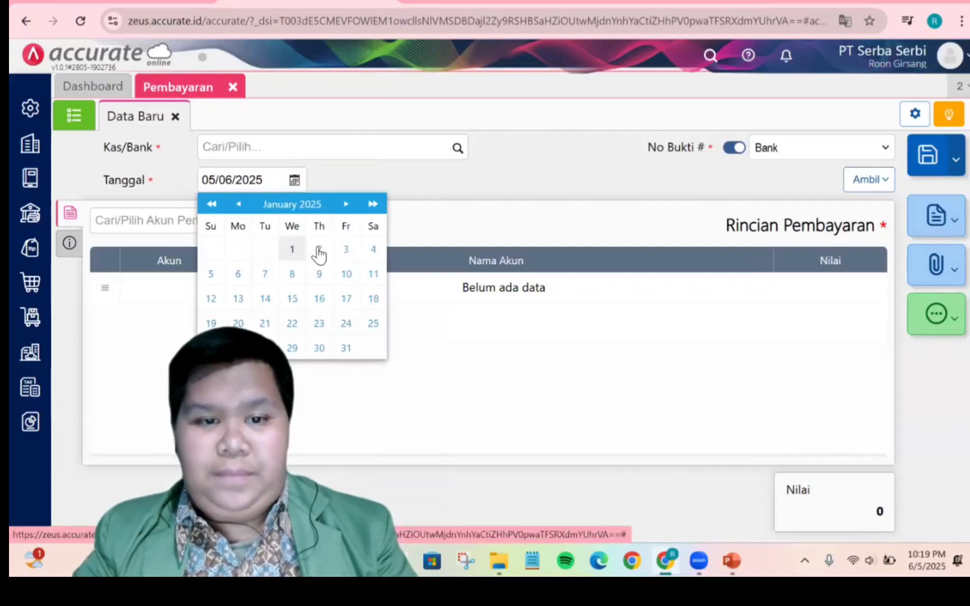
left_click(346, 349)
Select Kas IDR as the cash account paying for the expense
left_click(457, 149)
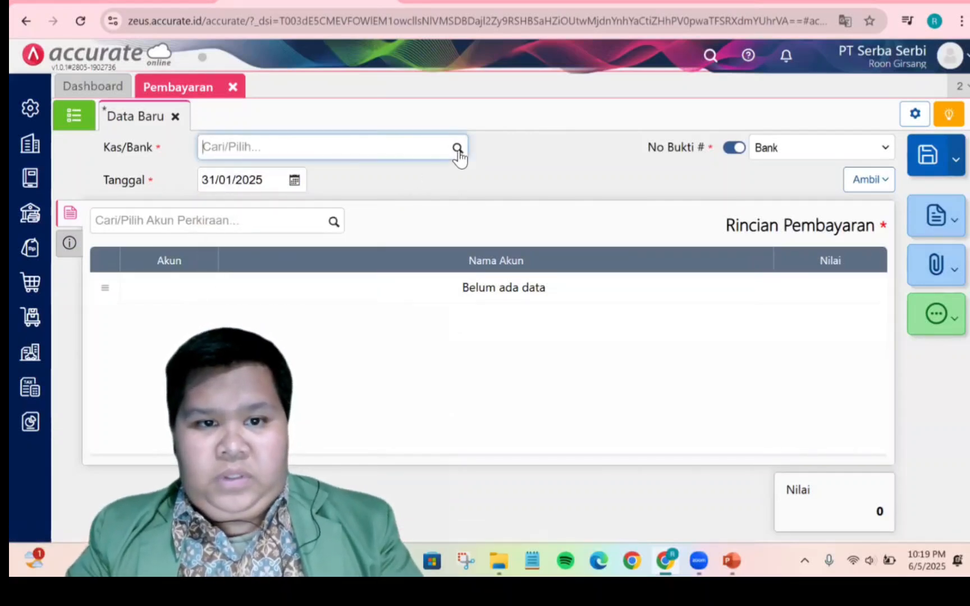
type("air")
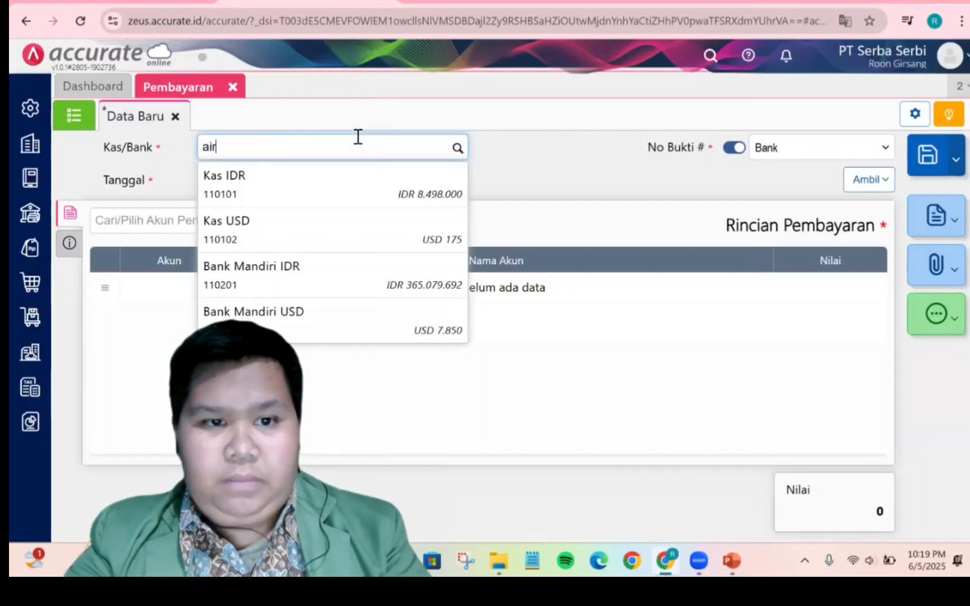
key("BackSpace")
key("BackSpace")
key("BackSpace")
type("beban")
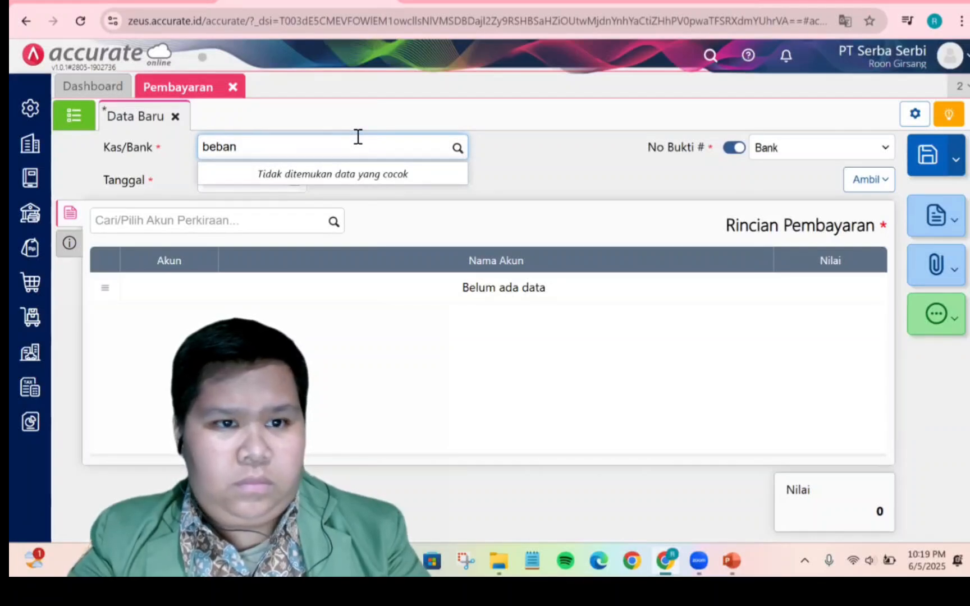
key("BackSpace")
key("BackSpace")
key("BackSpace")
key("BackSpace")
key("BackSpace")
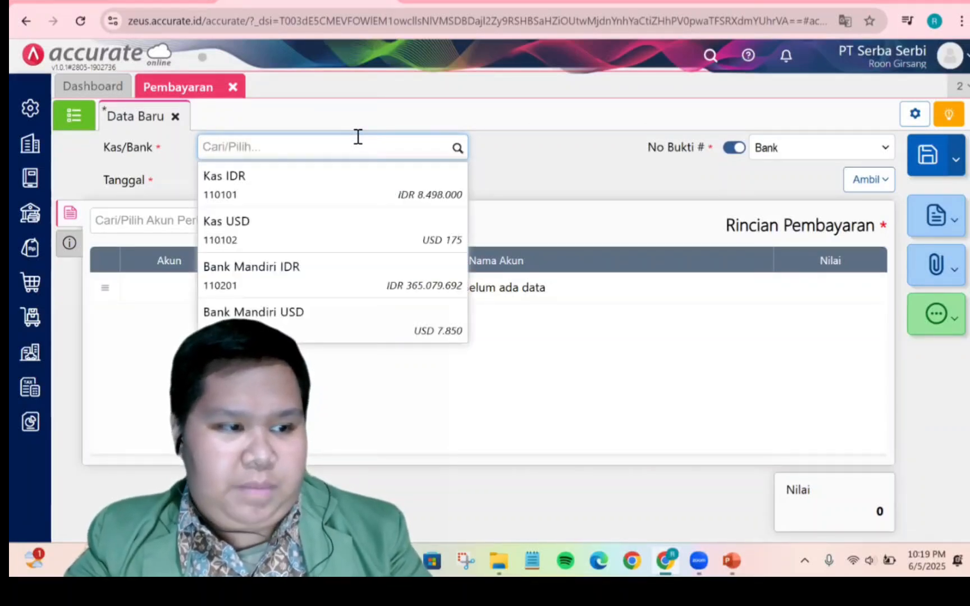
type("kas")
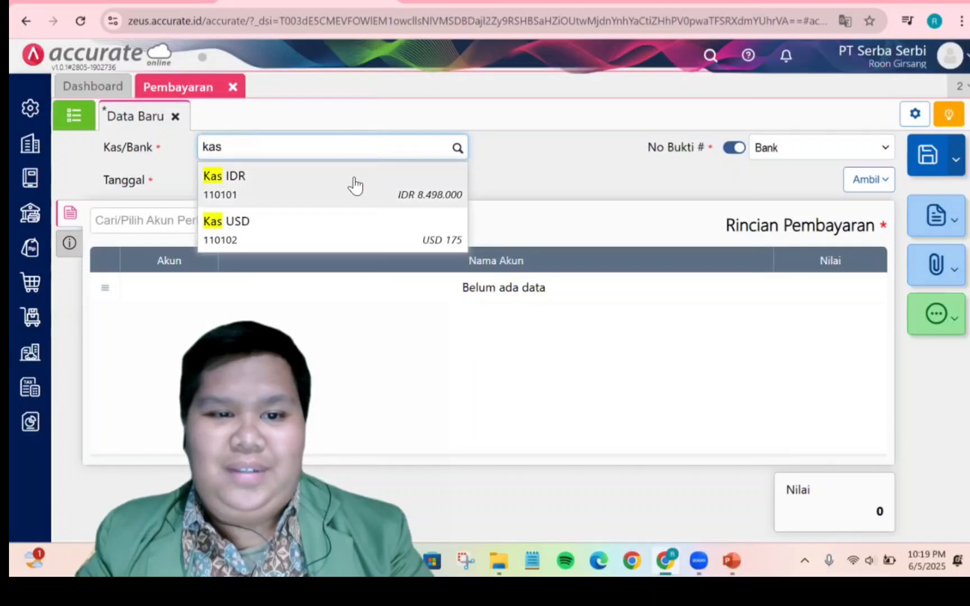
left_click(353, 188)
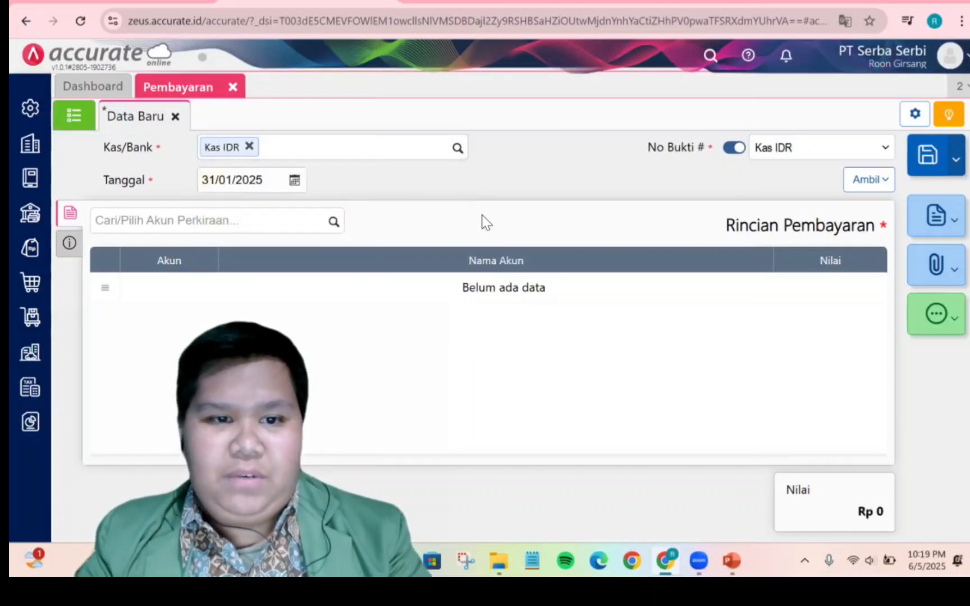
Add a payment detail line for Beban Listrik, Air & Telepon with a value of Rp 550.000
left_click(335, 227)
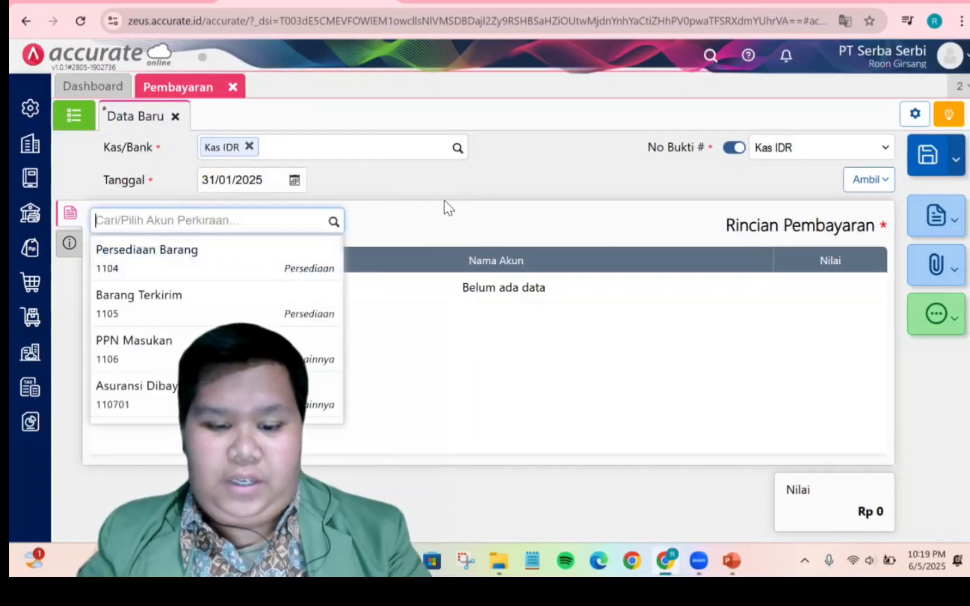
type("beban")
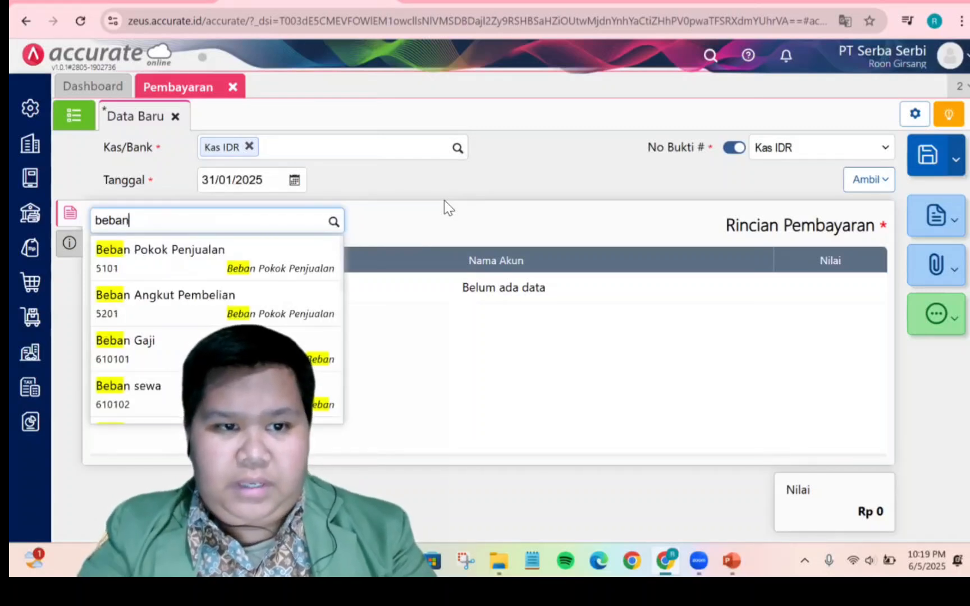
scroll(236, 331, "down", 2)
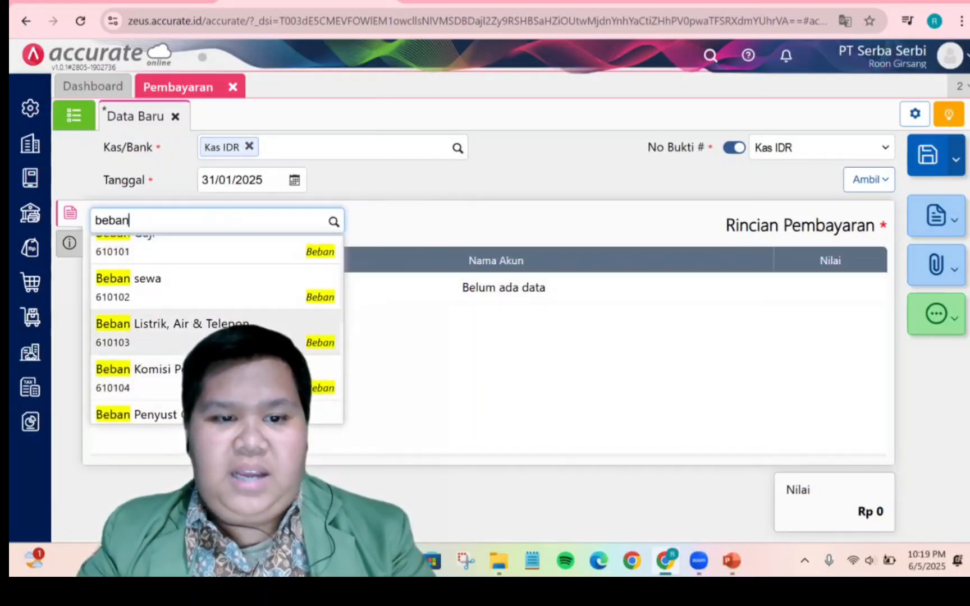
left_click(272, 335)
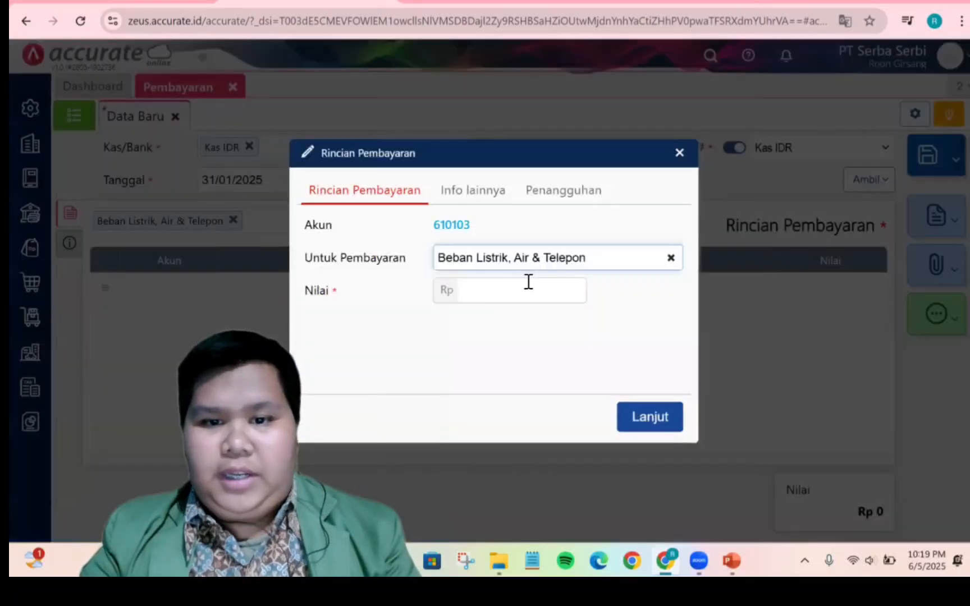
left_click(525, 298)
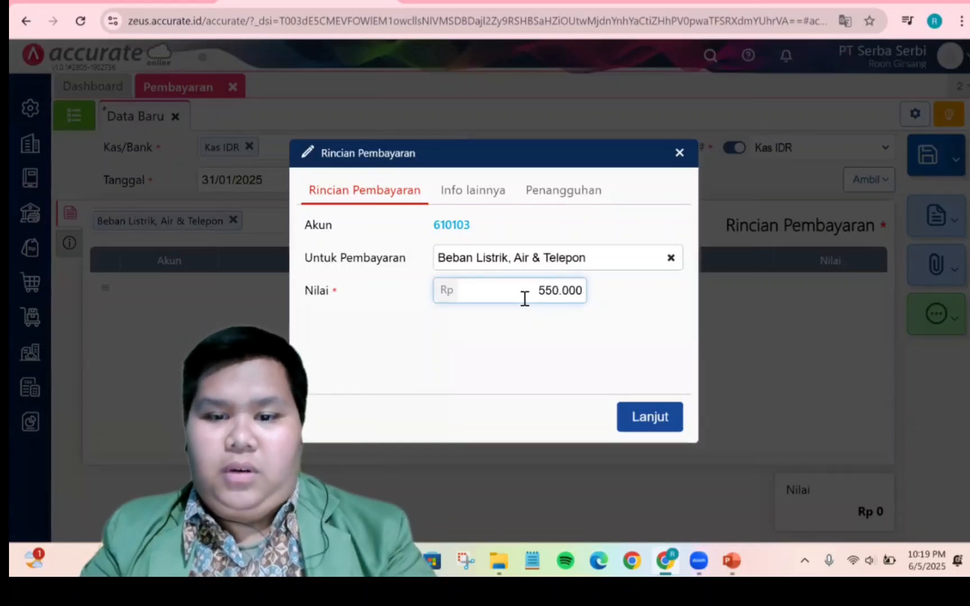
left_click(643, 421)
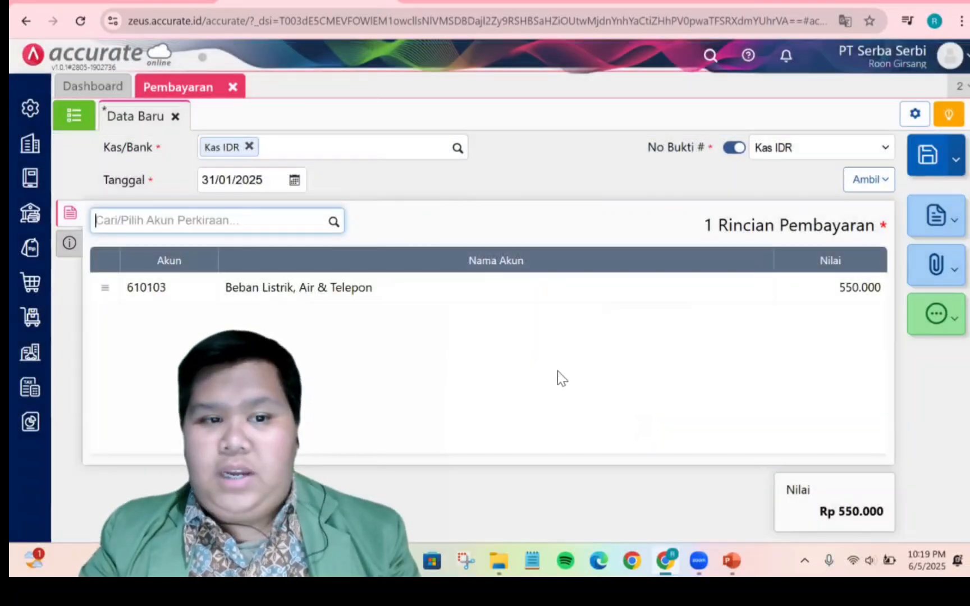
Save the utility expense payment
left_click(64, 247)
left_click(70, 216)
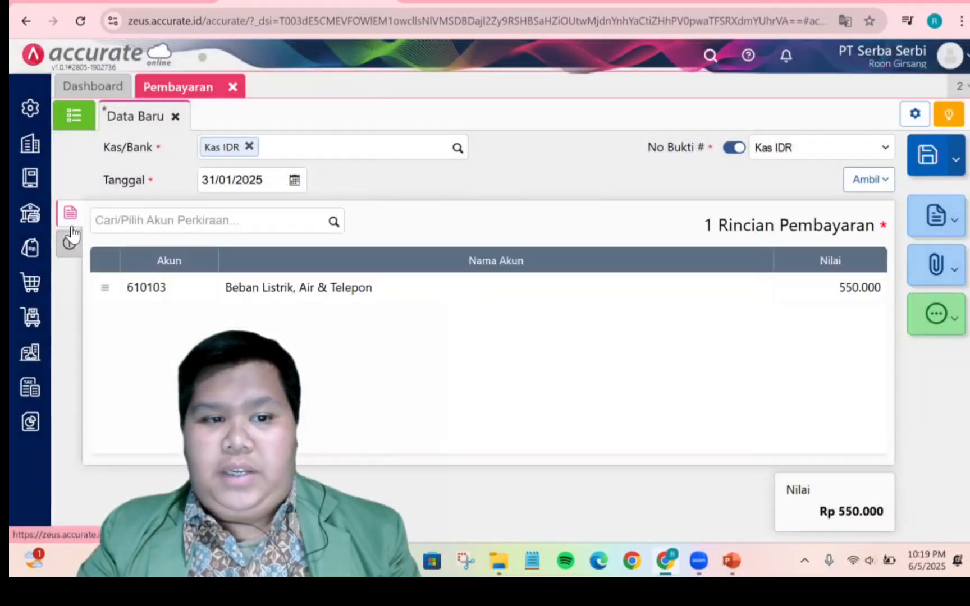
left_click(385, 375)
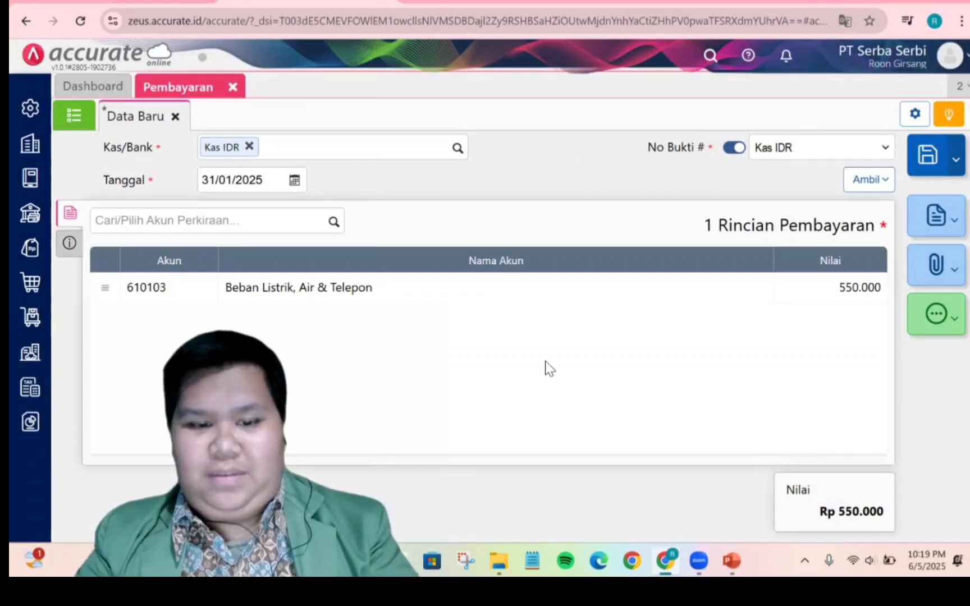
key("ctrl+s")
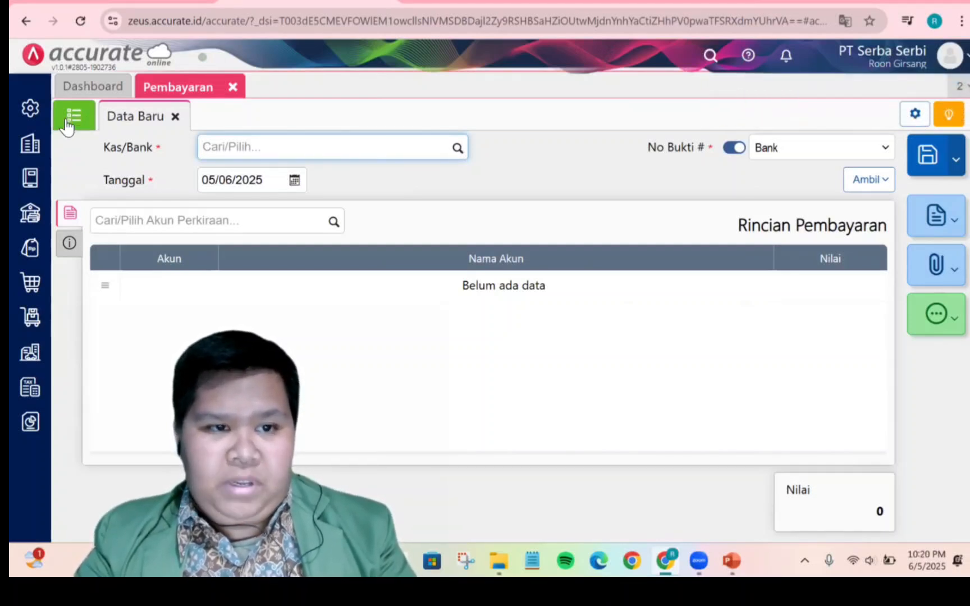
Open the saved payment 110101.2025.01.00002 from the list and review its journal details
left_click(74, 119)
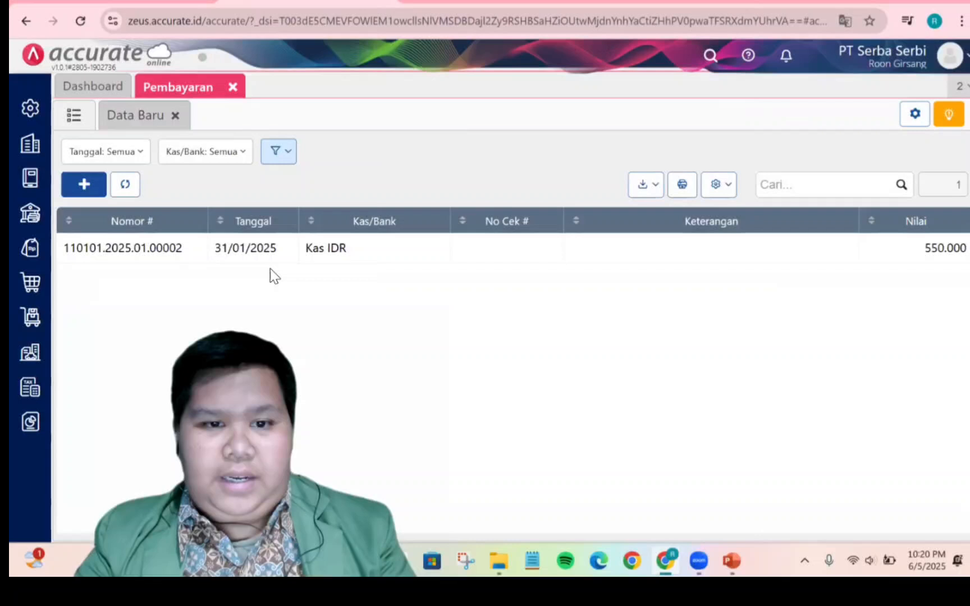
left_click(362, 252)
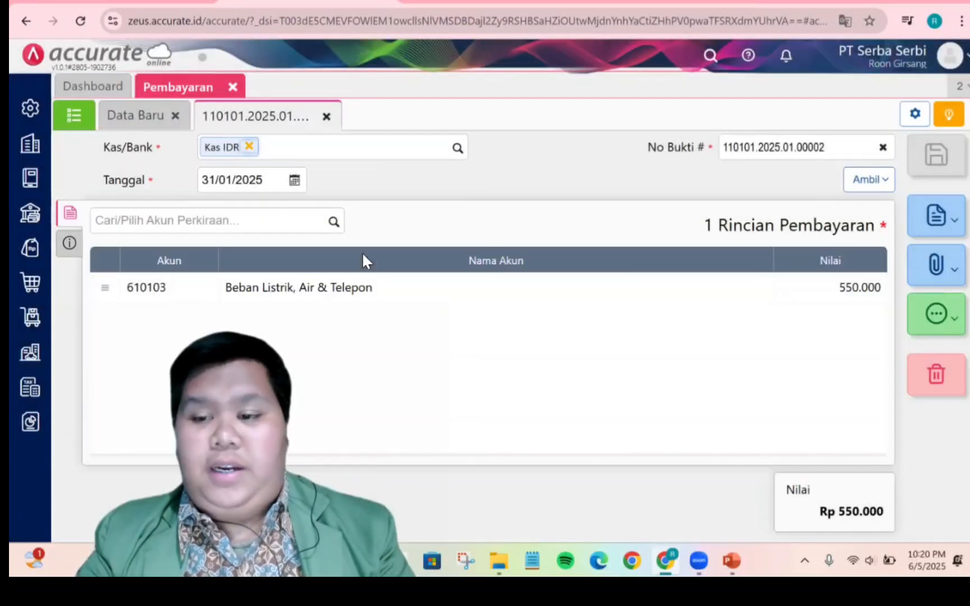
left_click(944, 315)
left_click(850, 440)
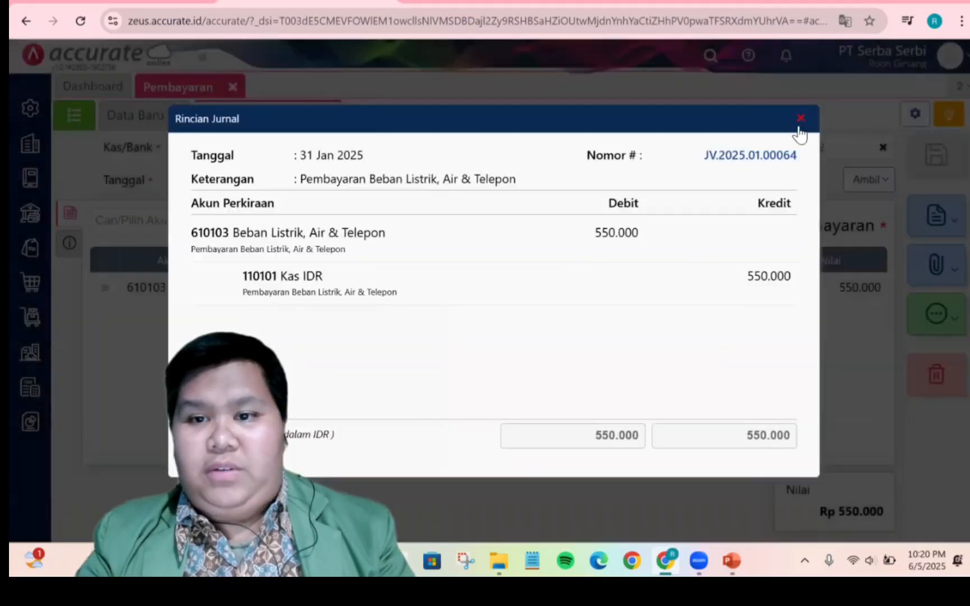
left_click(800, 119)
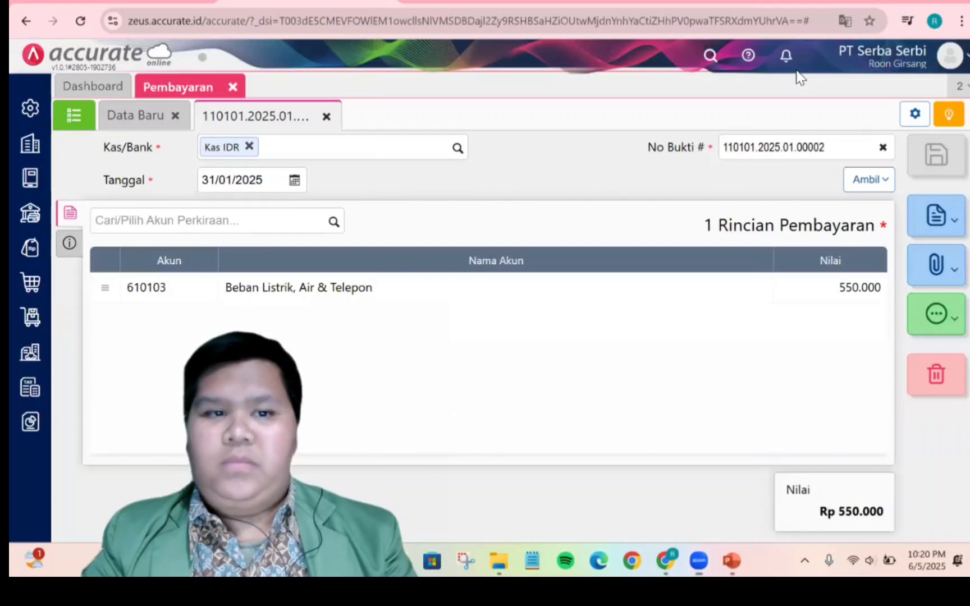
Close the Pembayaran tab and review the operational expense exercise slide in PowerPoint
left_click(233, 87)
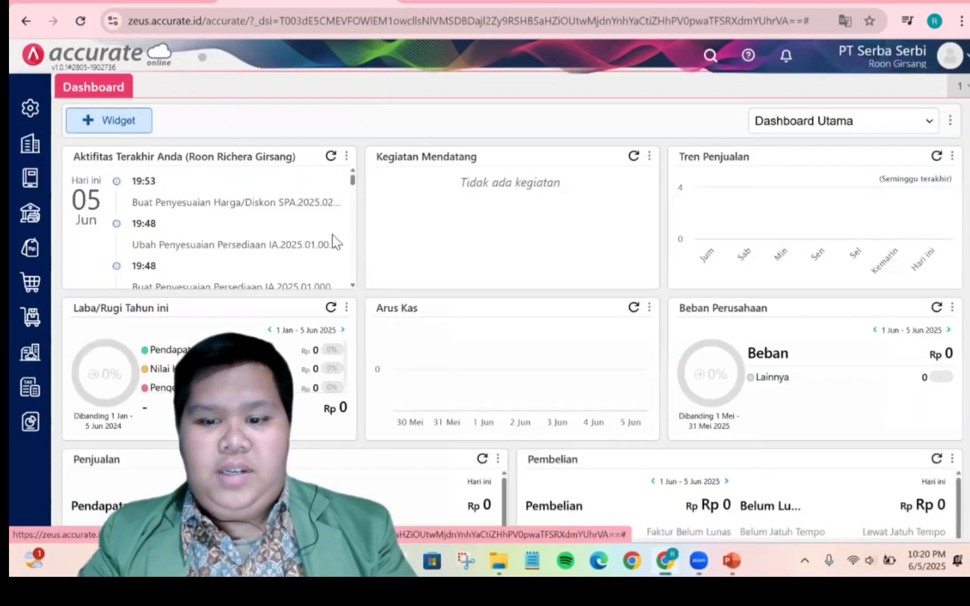
left_click(740, 558)
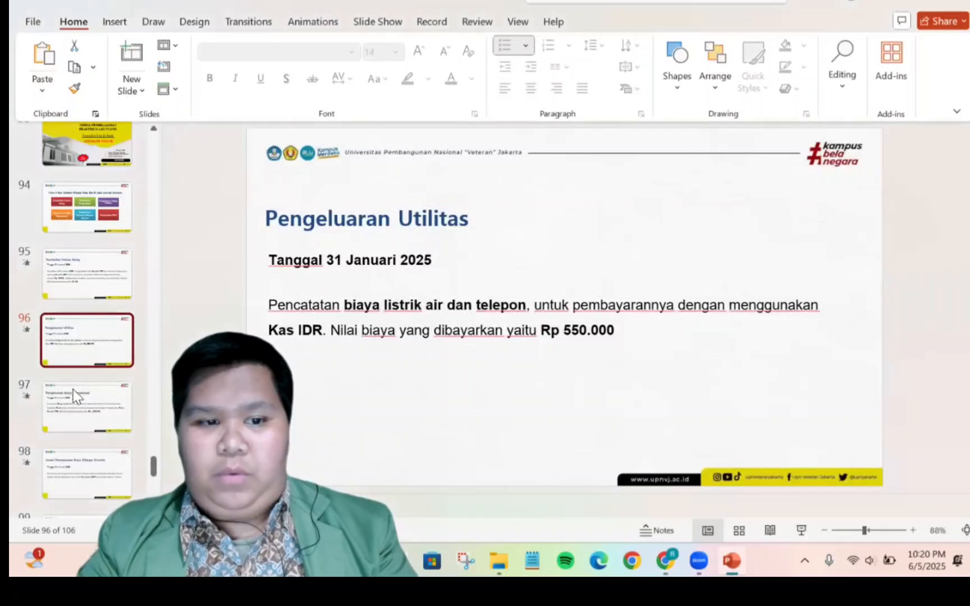
left_click(85, 405)
left_click(99, 346)
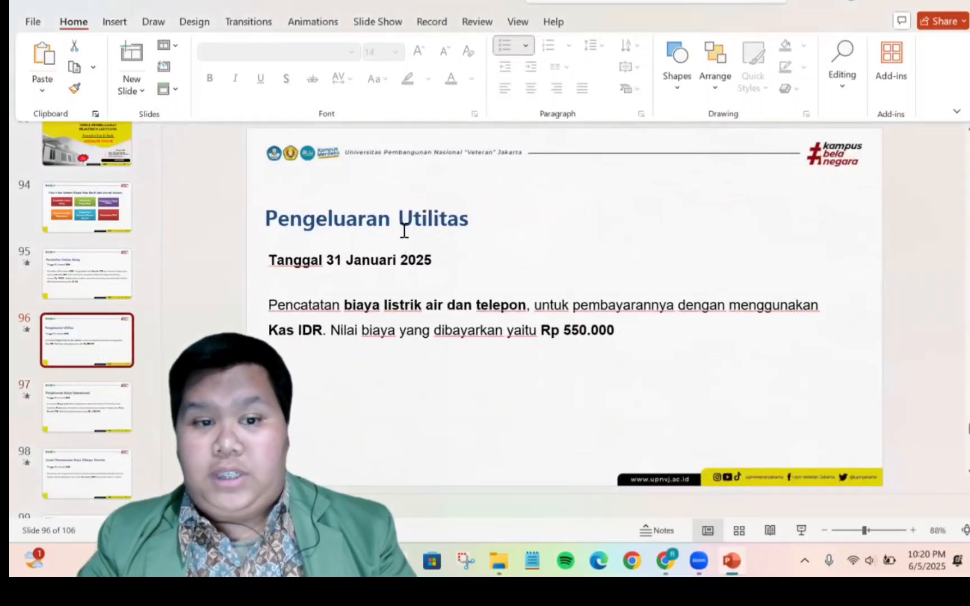
left_click(131, 401)
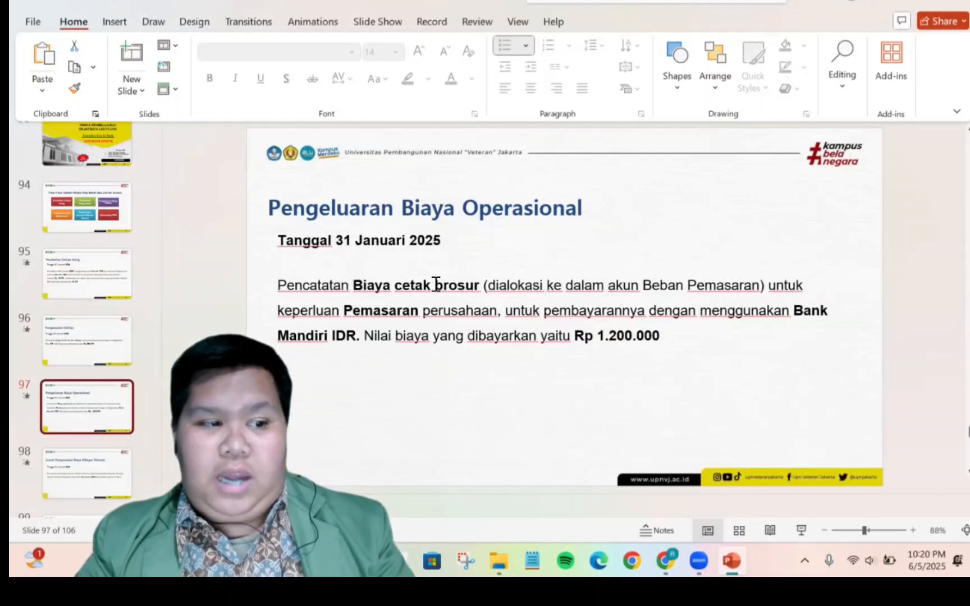
left_click(497, 310)
type(",")
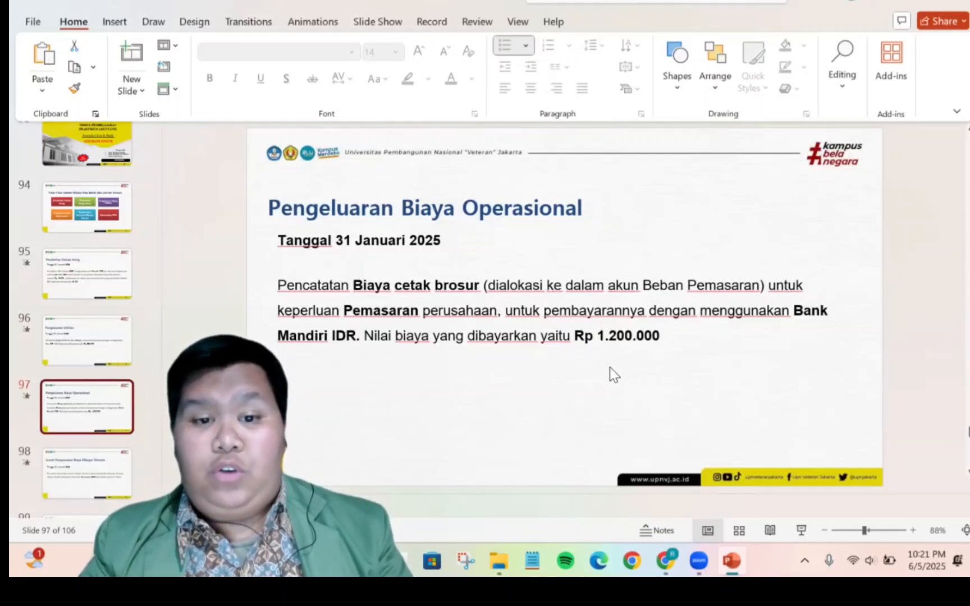
Open a new Kas & Bank payment form and set its date to 31/01/2025
left_click(665, 560)
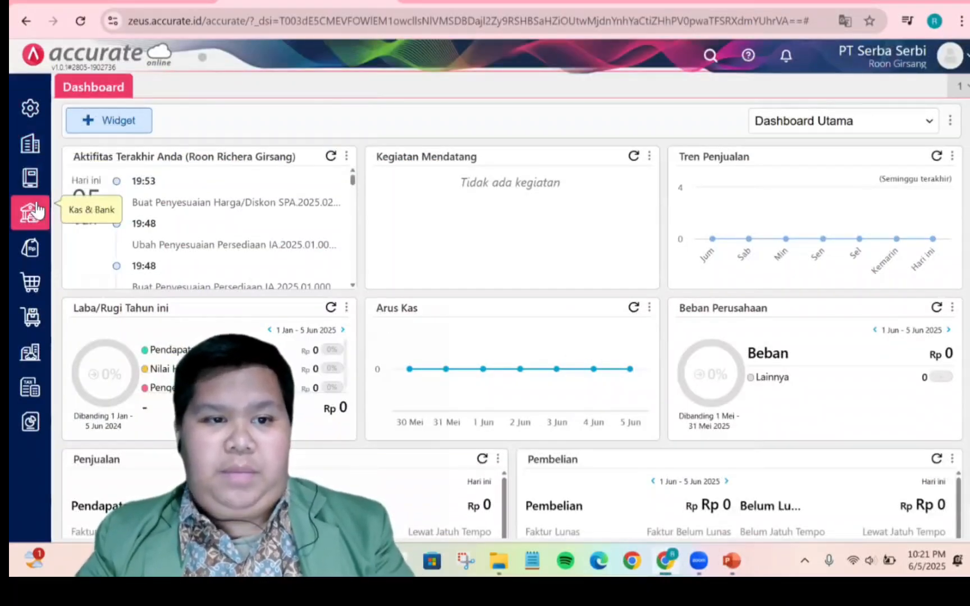
mouse_move(30, 213)
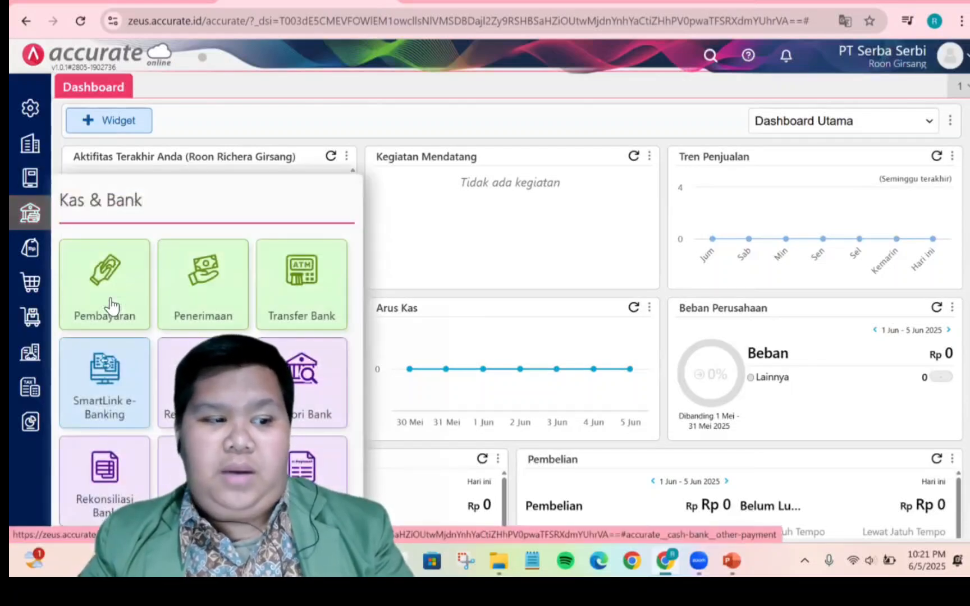
left_click(109, 303)
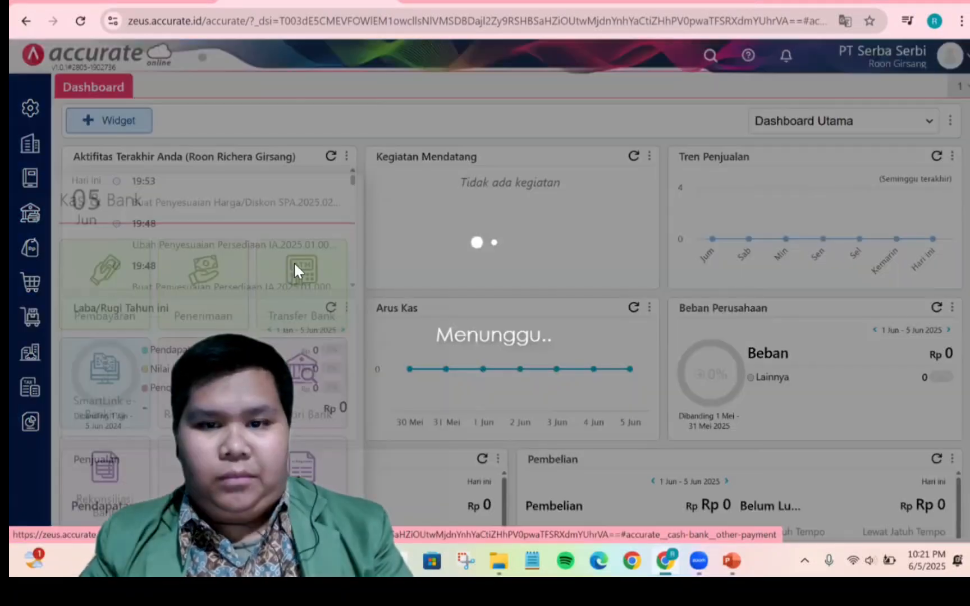
left_click(294, 181)
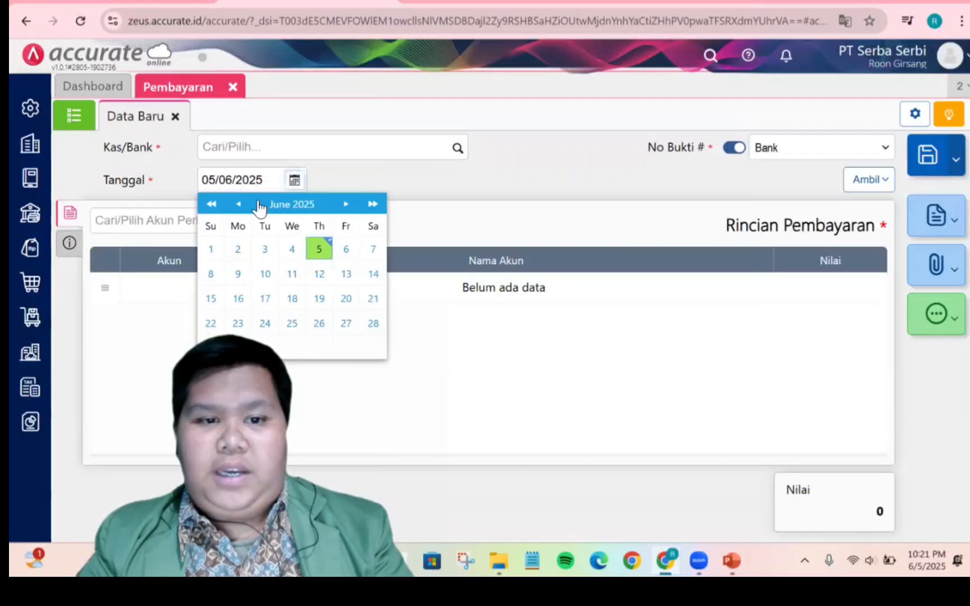
left_click(240, 204)
left_click(241, 204)
left_click(241, 204)
left_click(240, 205)
left_click(240, 205)
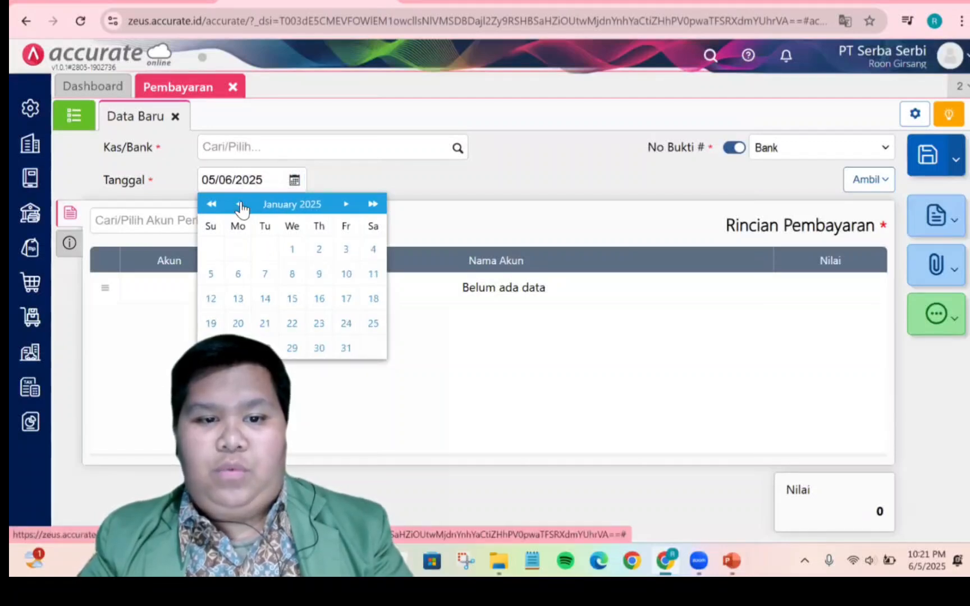
left_click(346, 348)
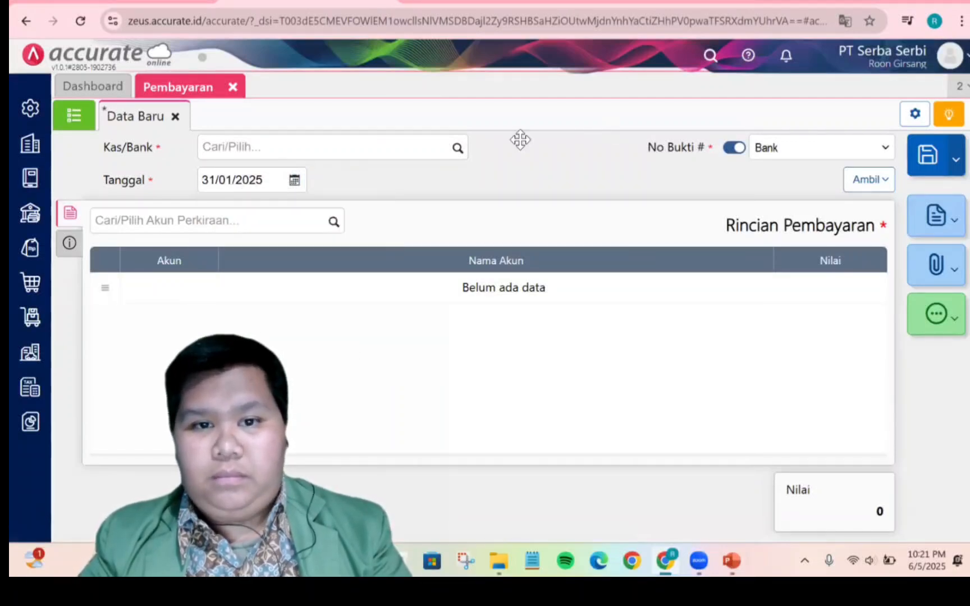
Set the payment's cash/bank account to Bank Mandiri IDR and add a beban pemasaran line of 1.200.000
left_click(459, 149)
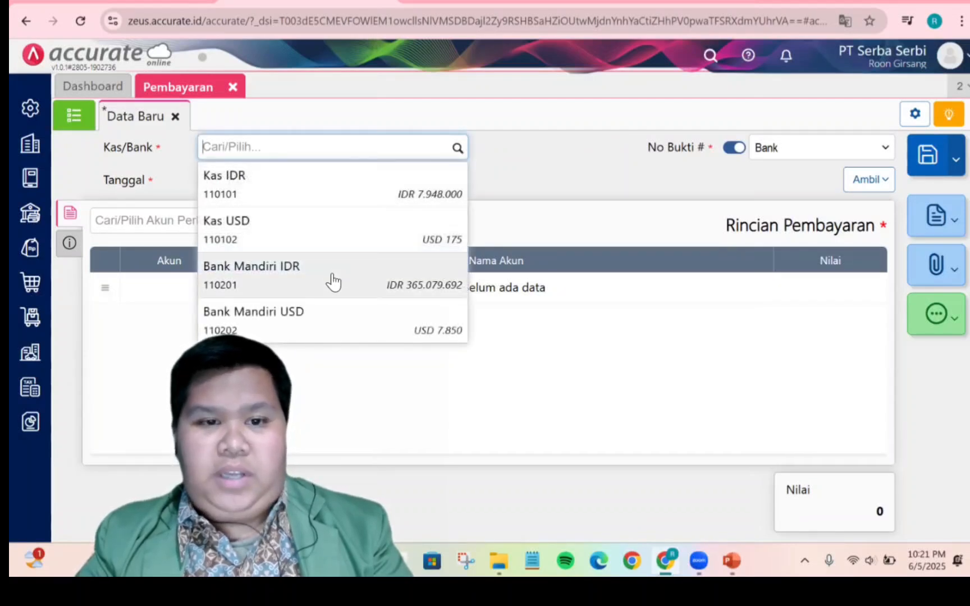
left_click(334, 283)
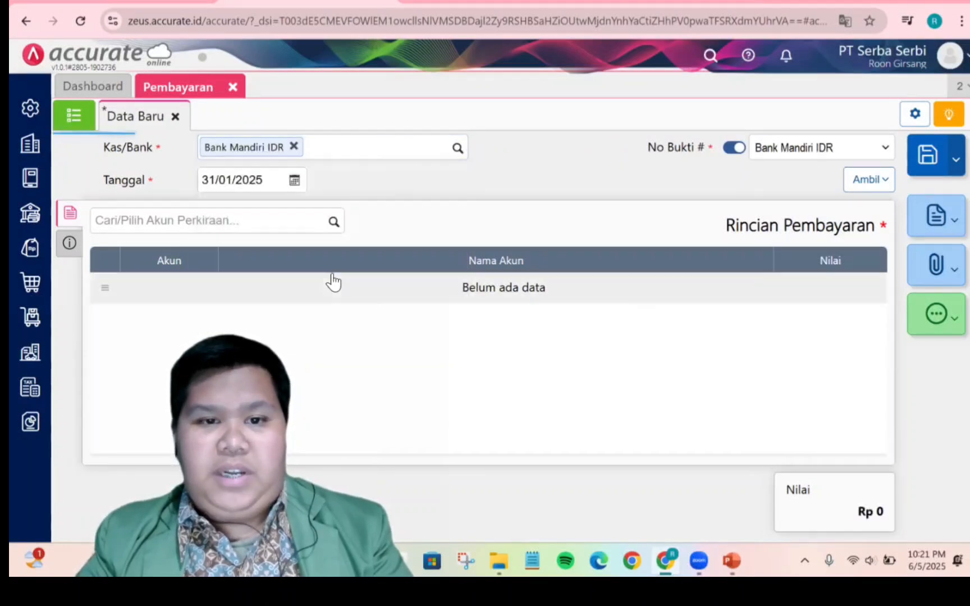
left_click(333, 223)
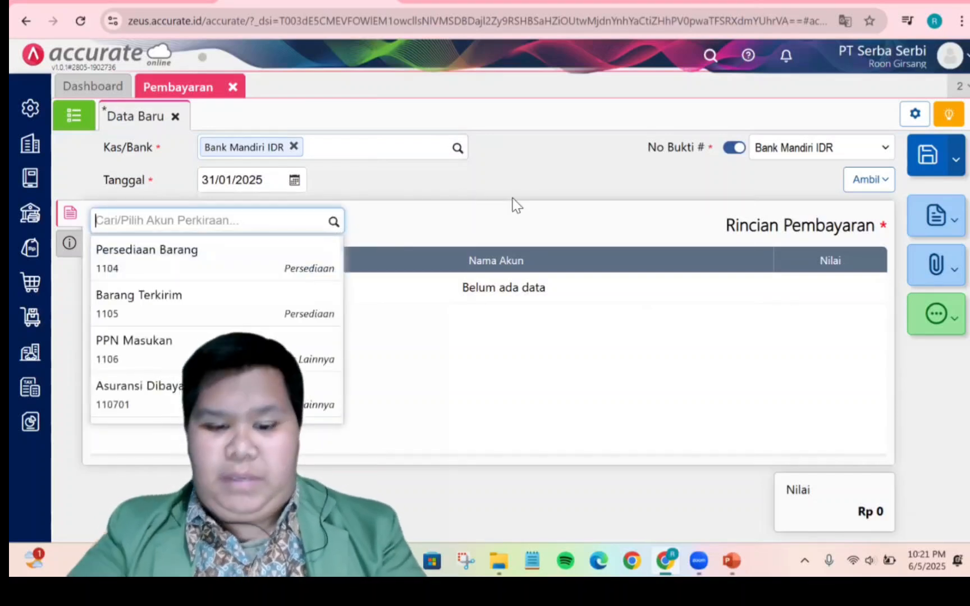
type("beban pem")
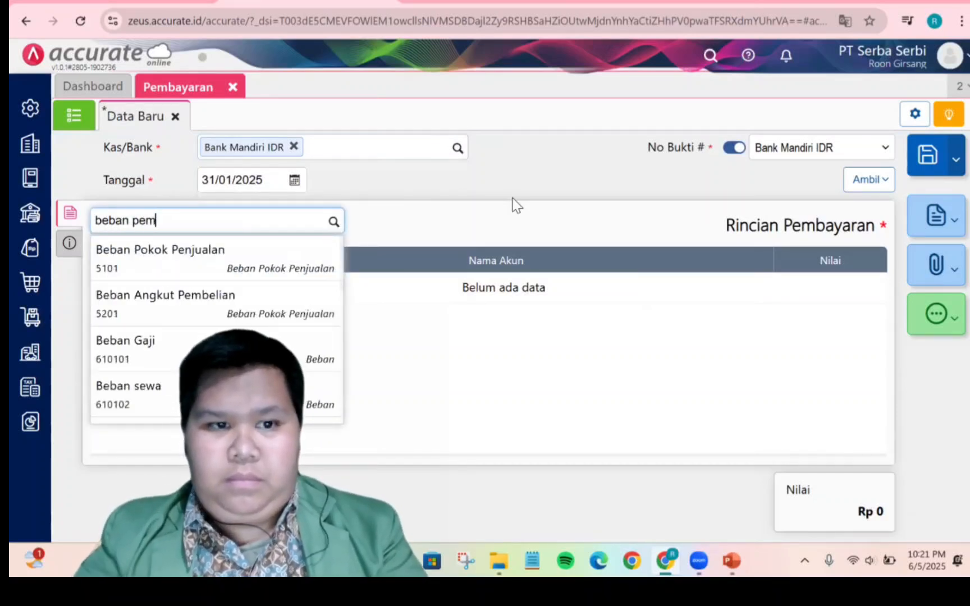
left_click(288, 269)
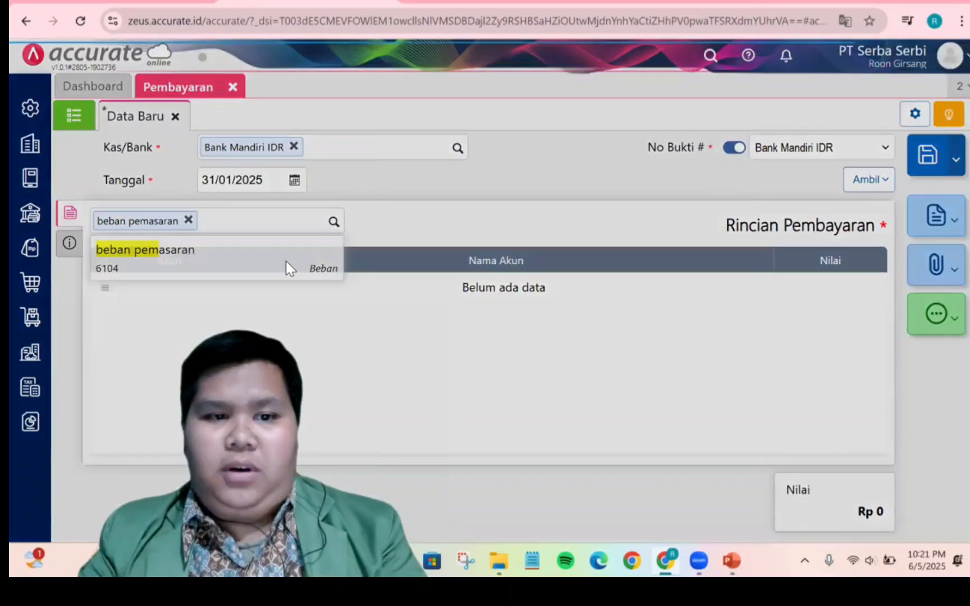
left_click(534, 292)
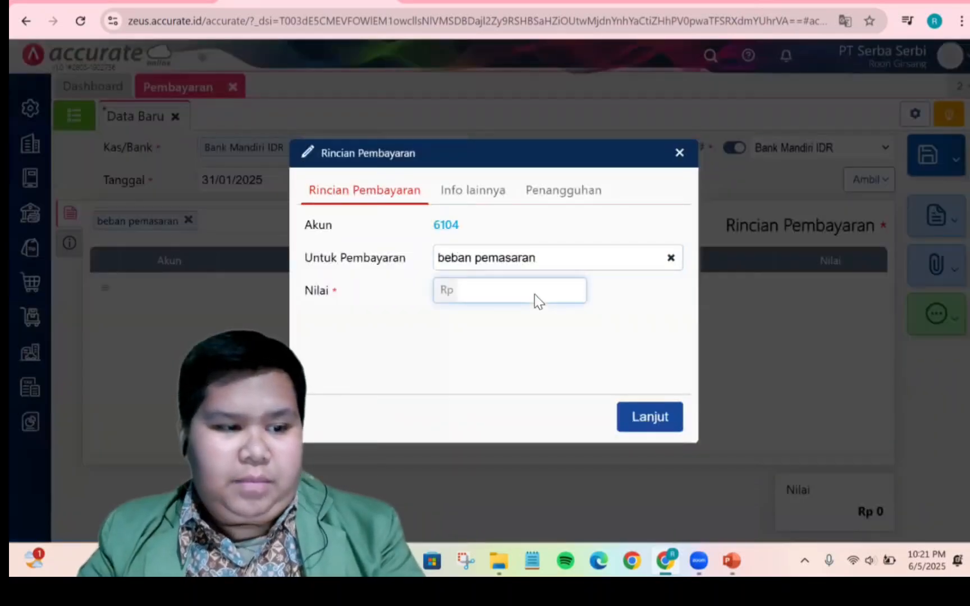
type("1200000")
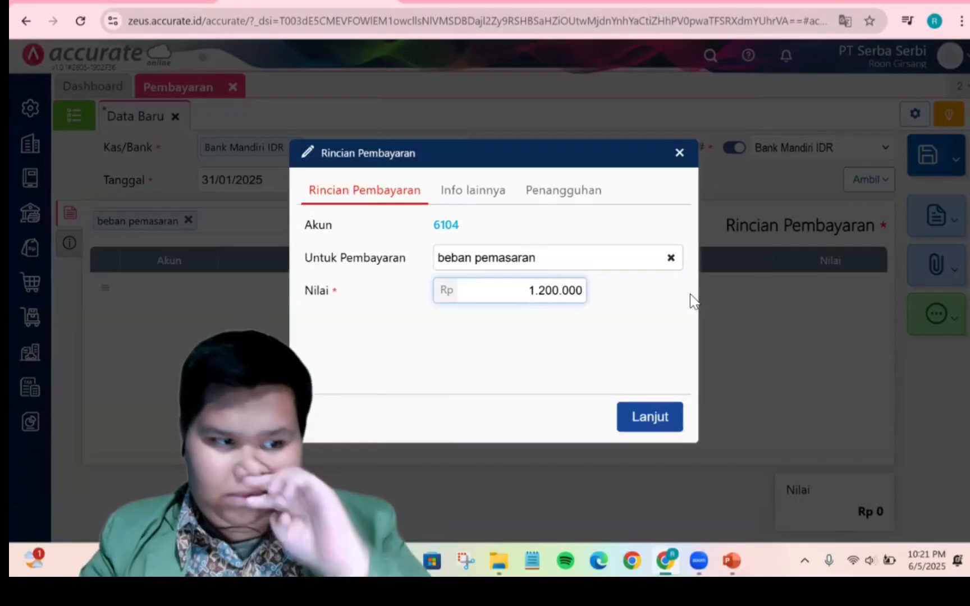
left_click(654, 418)
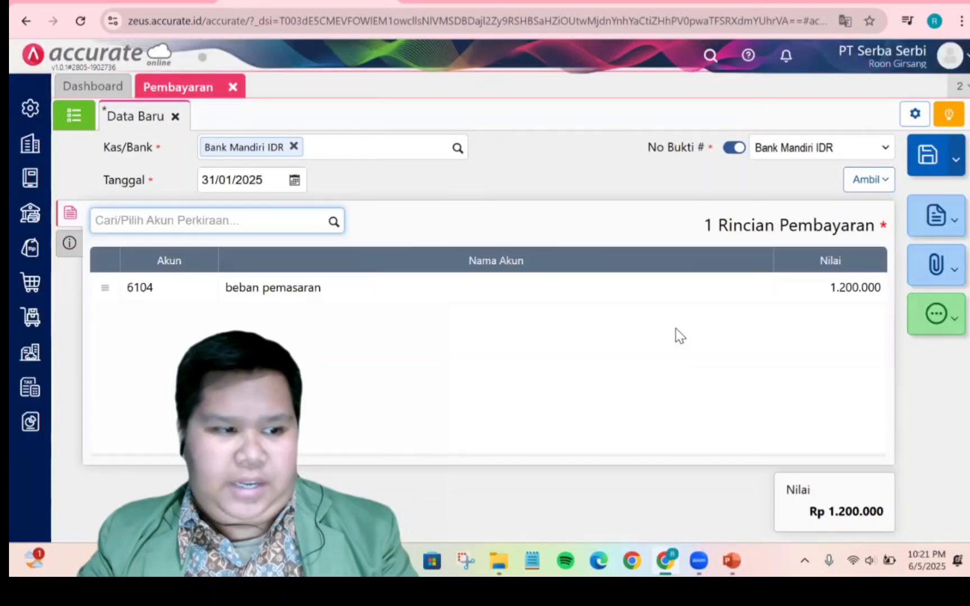
Save the marketing expense payment
left_click(647, 354)
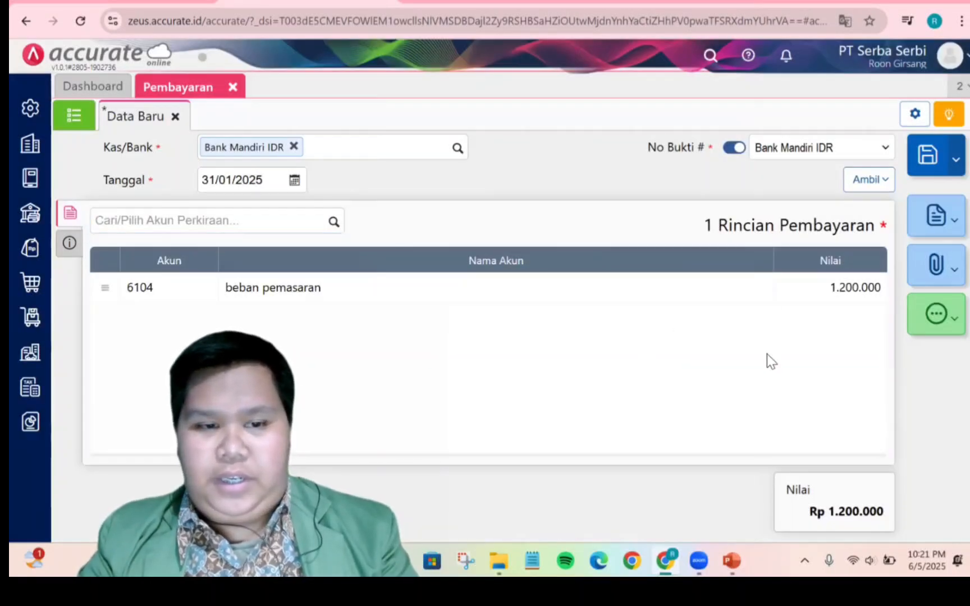
left_click(69, 243)
left_click(70, 214)
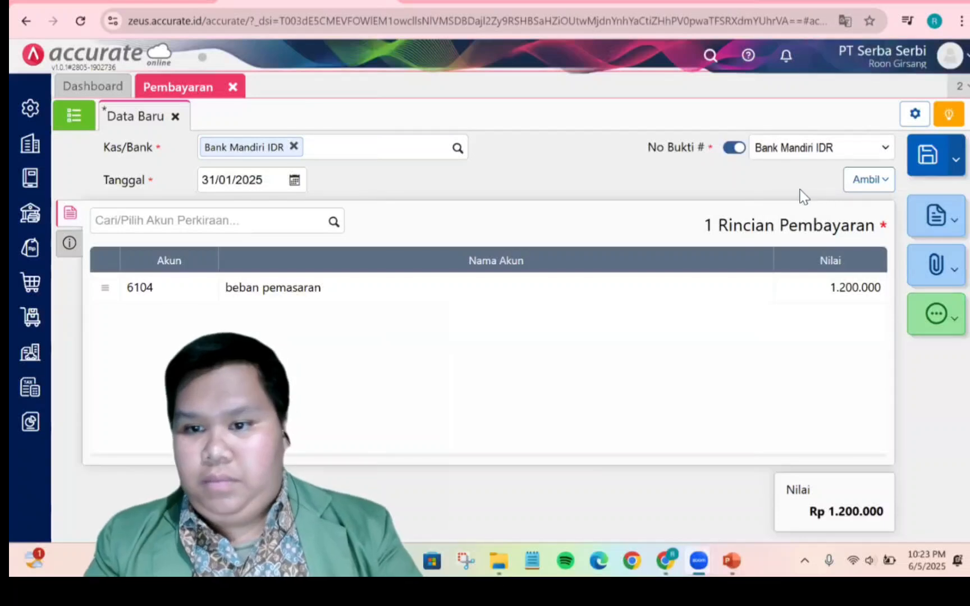
left_click(694, 352)
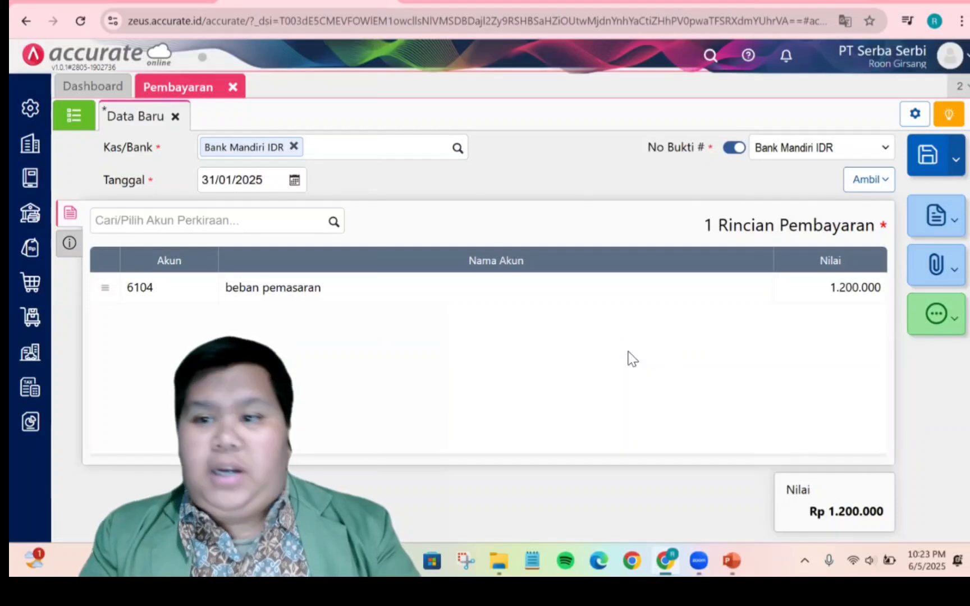
key("ctrl+s")
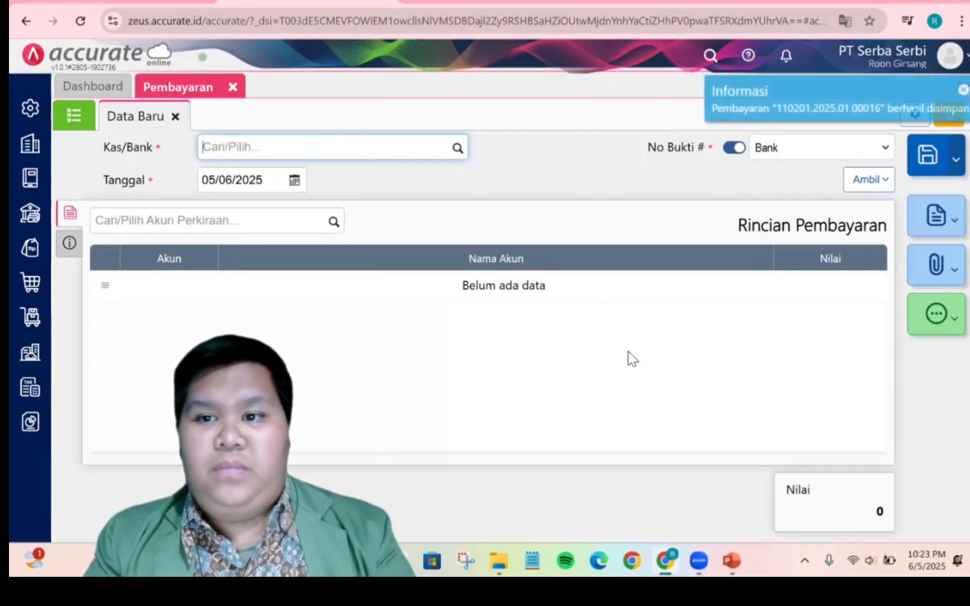
Open the saved payment 110201.2025.01.00016 from the list and review its journal details
left_click(74, 117)
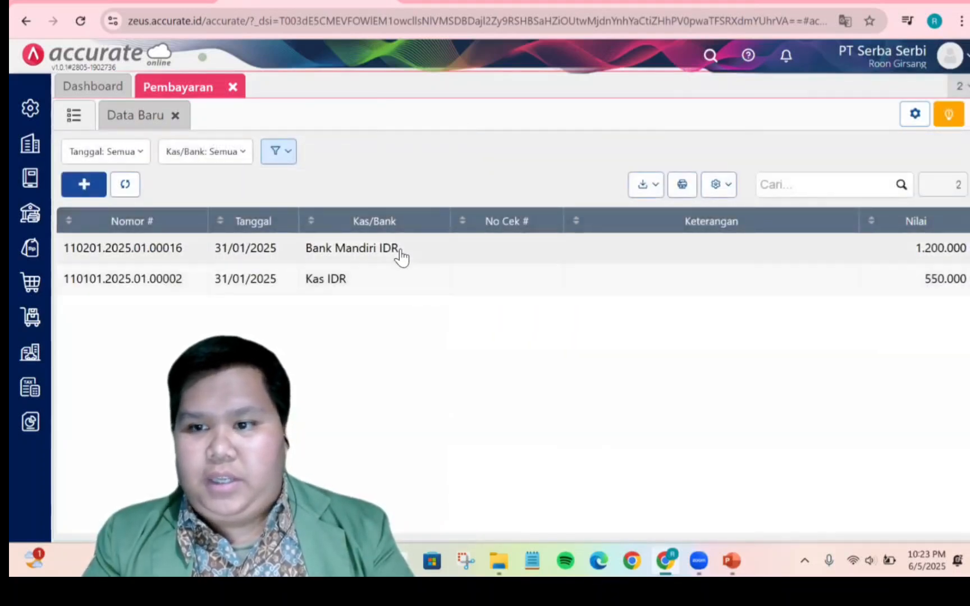
left_click(401, 253)
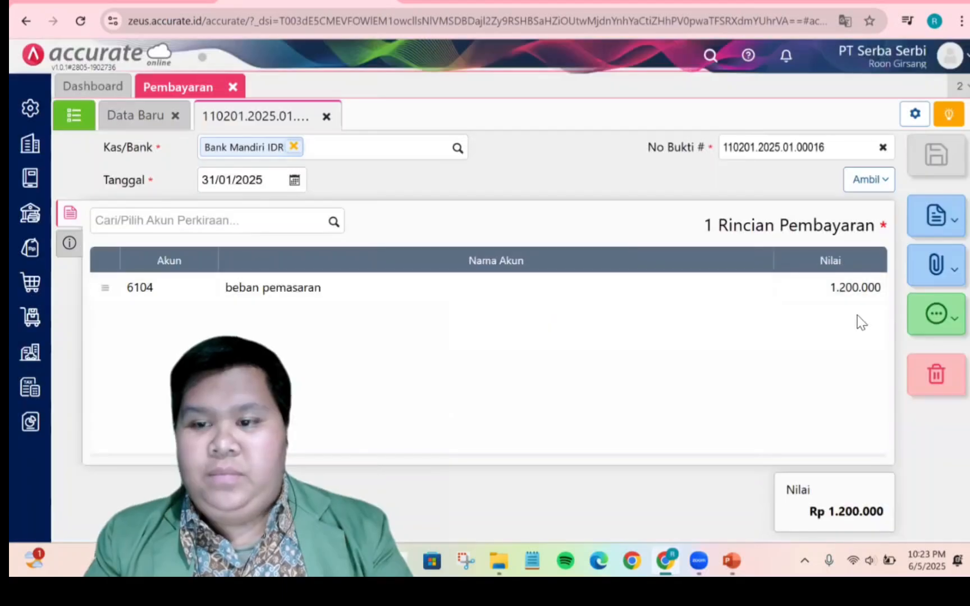
left_click(939, 325)
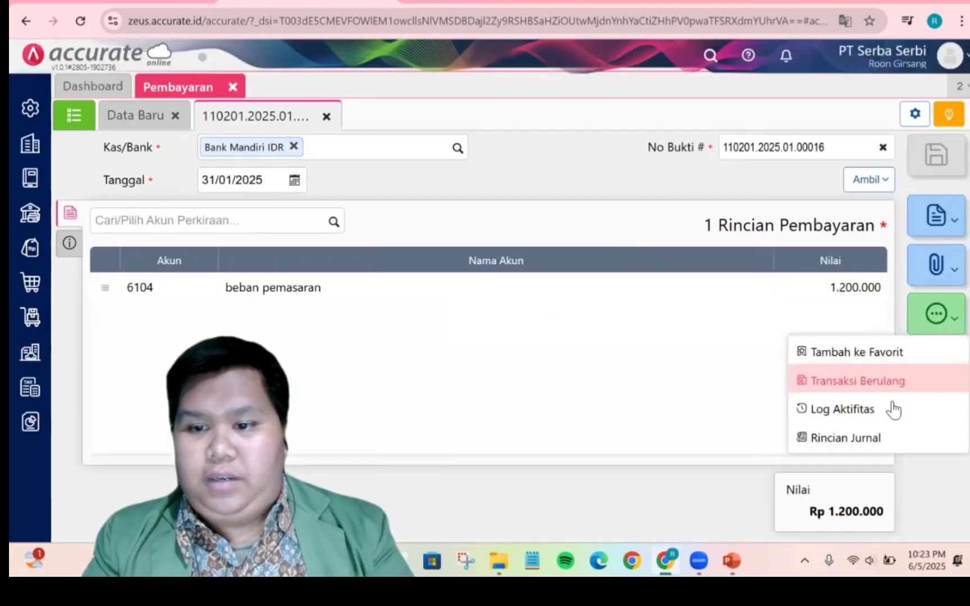
left_click(877, 437)
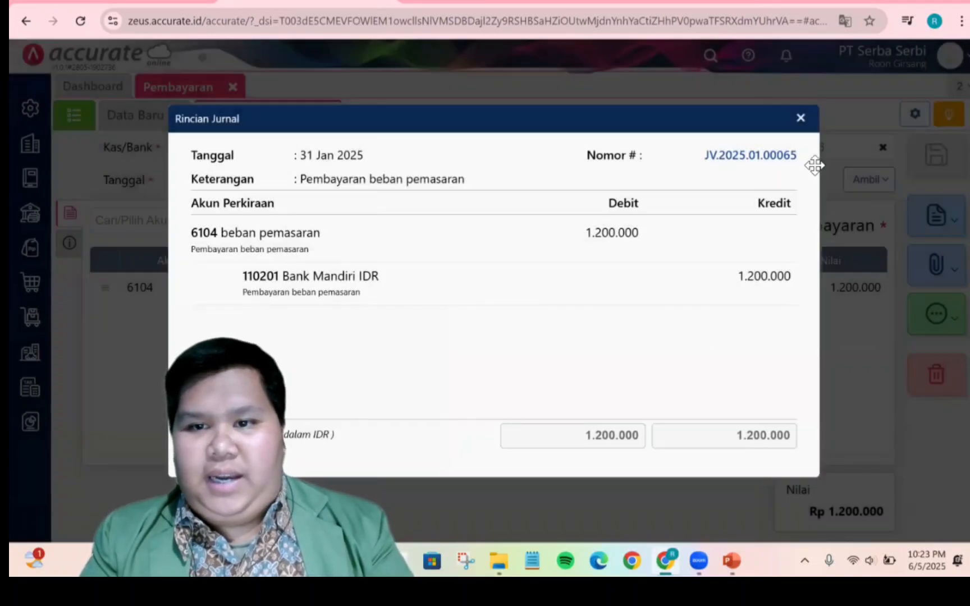
left_click(802, 120)
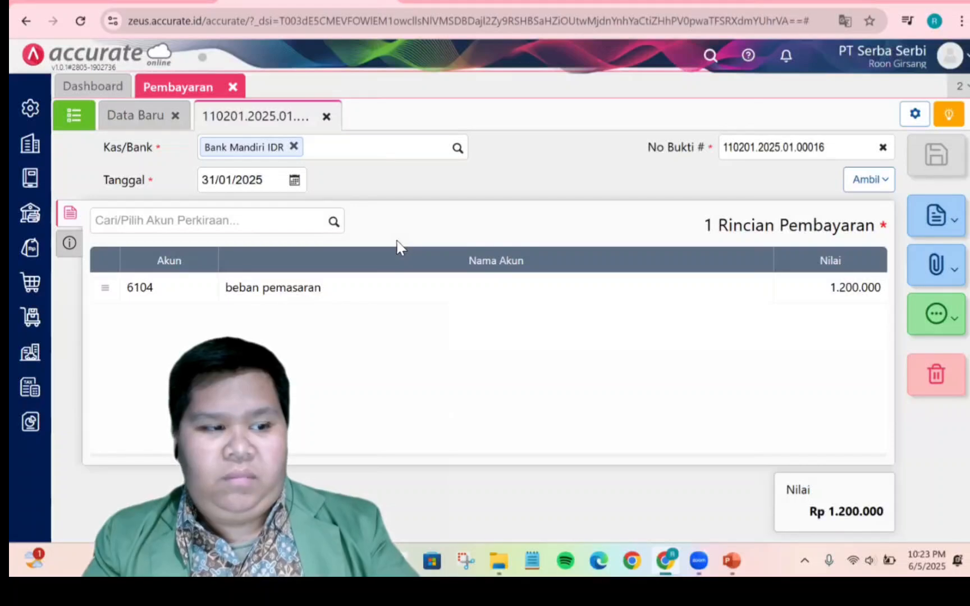
Close the Pembayaran tab and review the prepaid insurance adjustment slide in PowerPoint
left_click(233, 86)
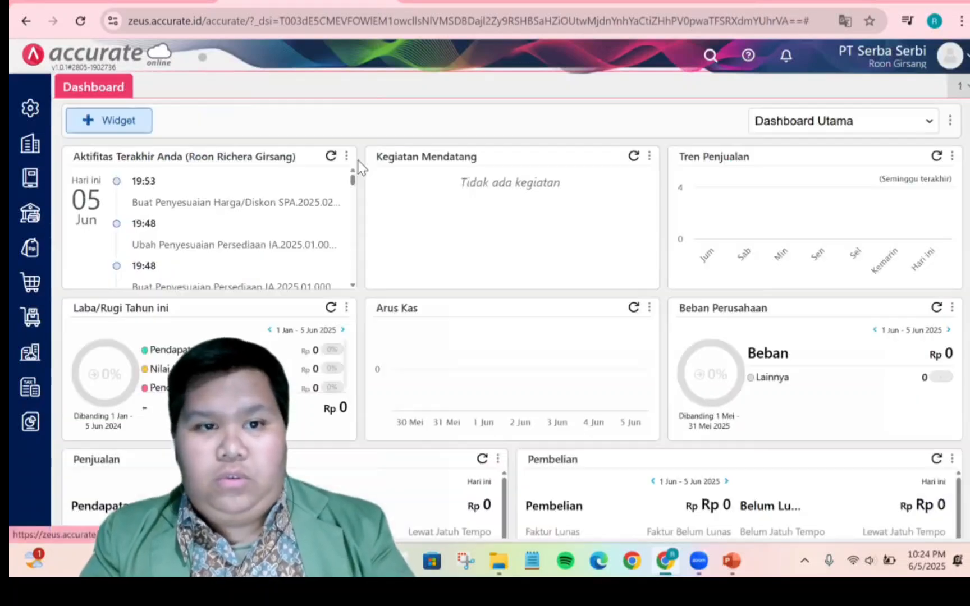
left_click(709, 519)
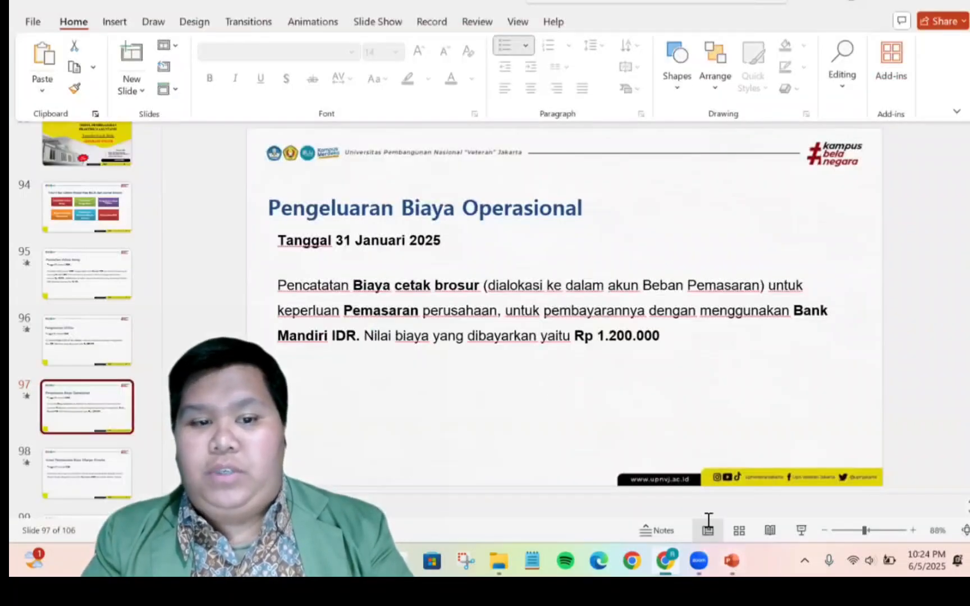
scroll(84, 425, "down", 3)
left_click(94, 371)
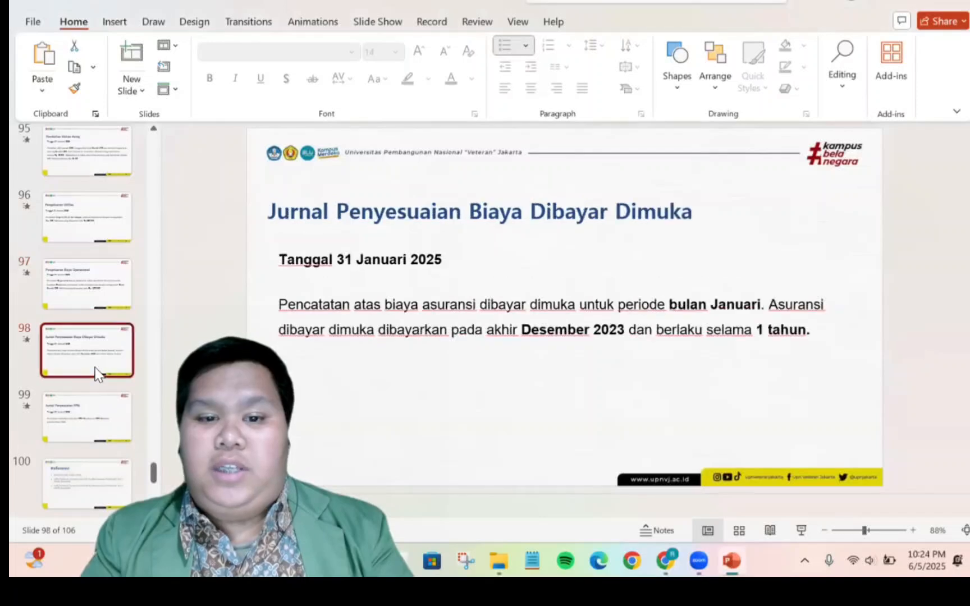
Correct the payment year on slide 98 to read Desember 2024
left_click(629, 331)
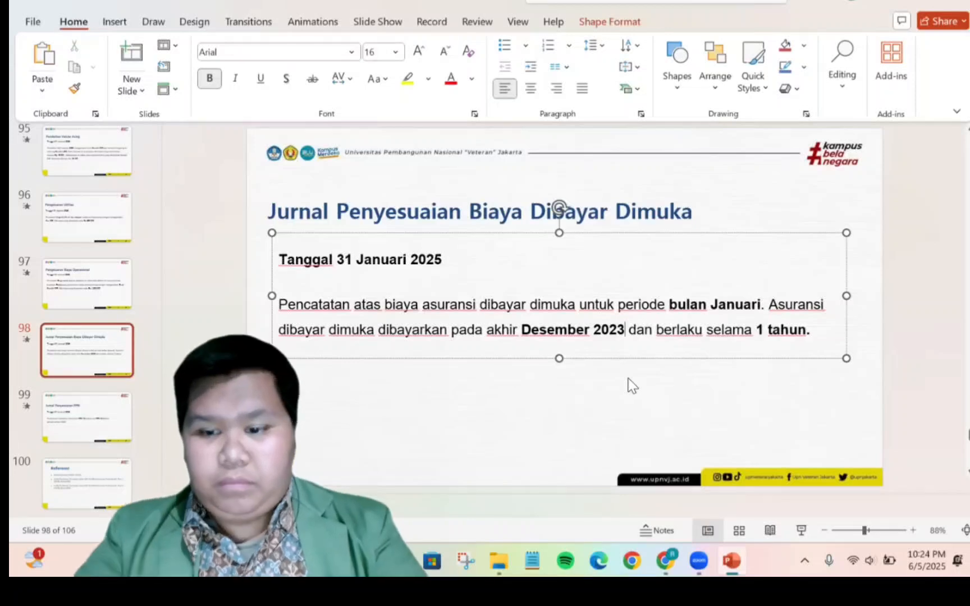
key("BackSpace")
type("4")
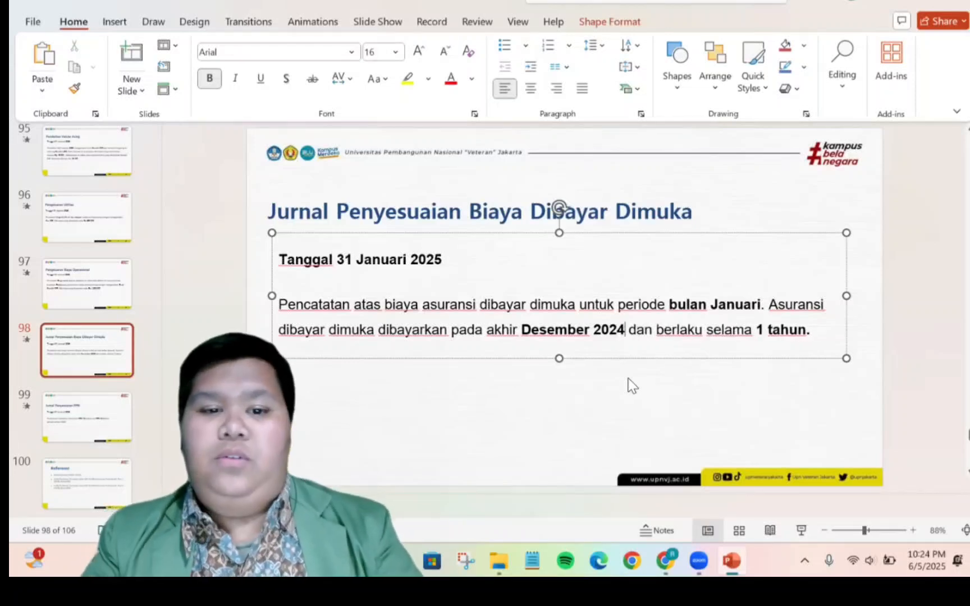
left_click(622, 385)
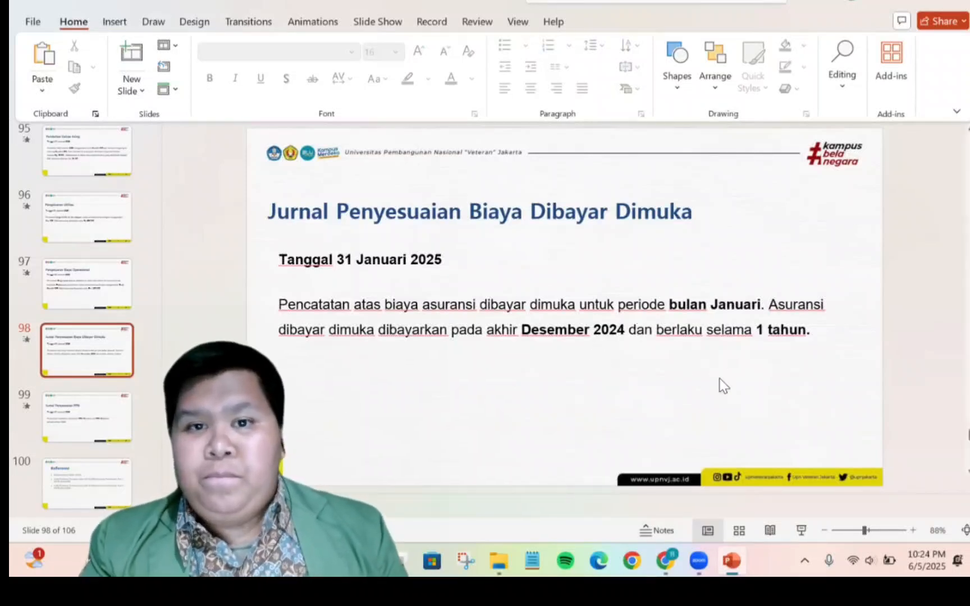
Display the Neraca (Standar) balance sheet report as of 31/12/2024
left_click(673, 556)
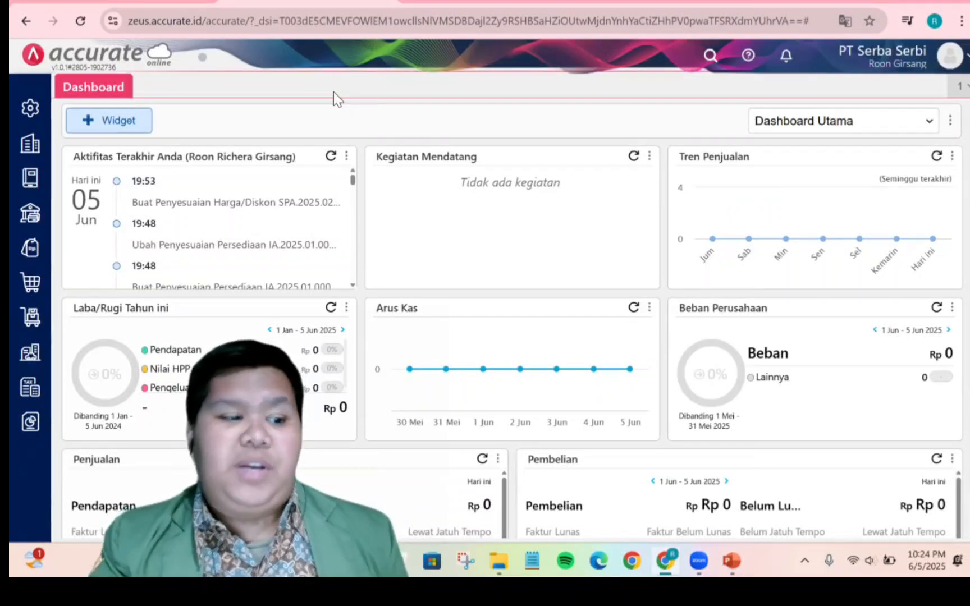
left_click(26, 435)
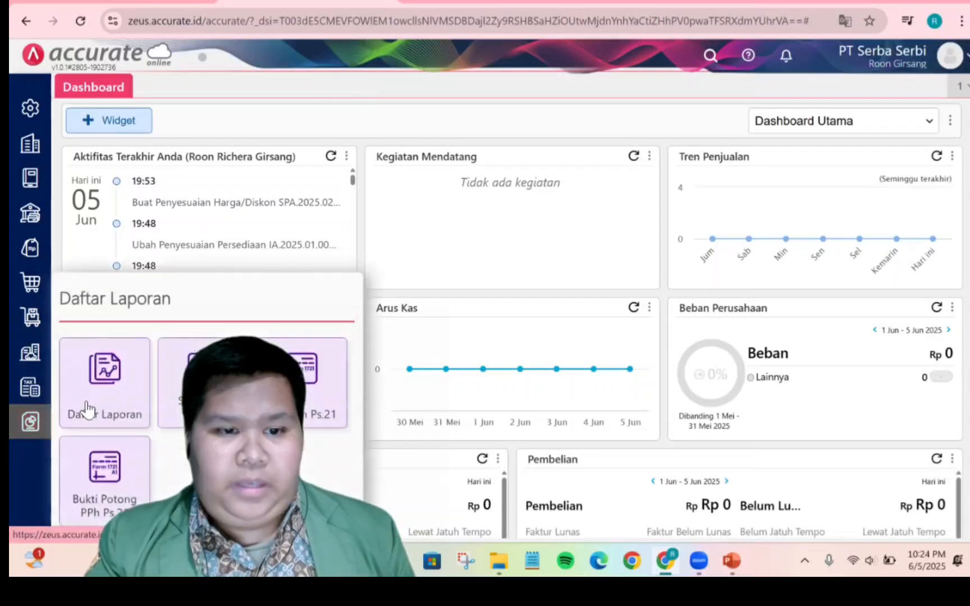
left_click(118, 378)
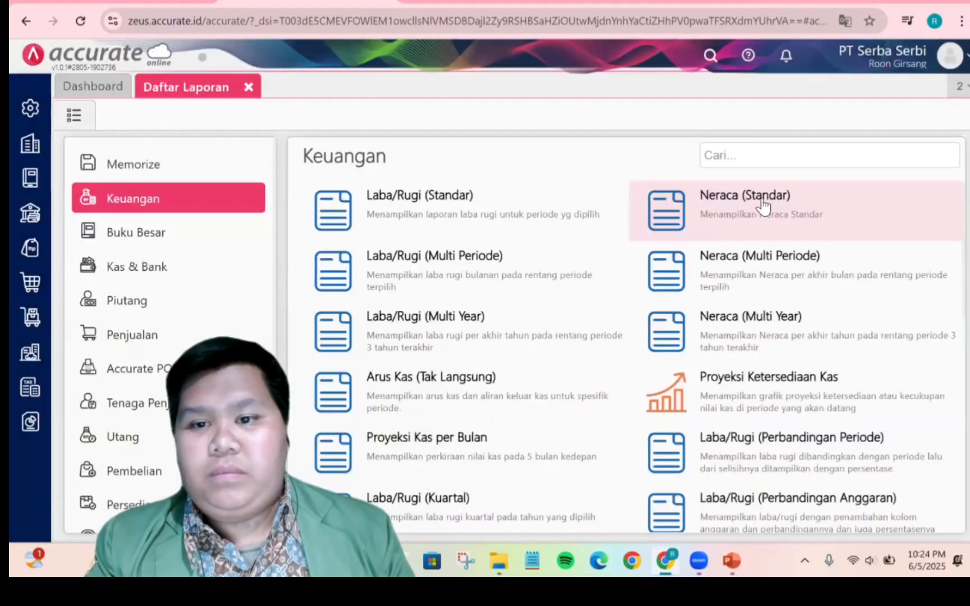
left_click(760, 198)
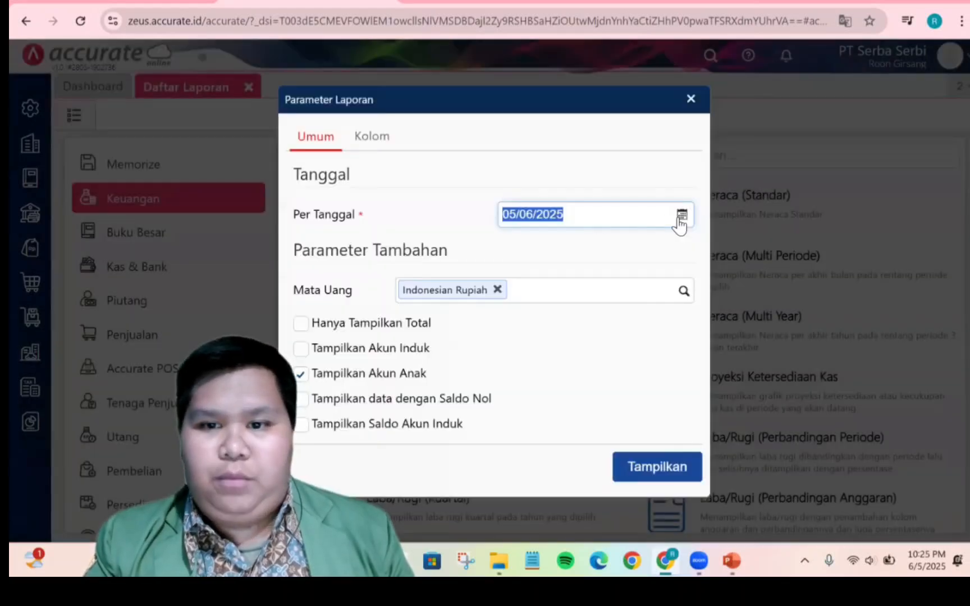
left_click(681, 216)
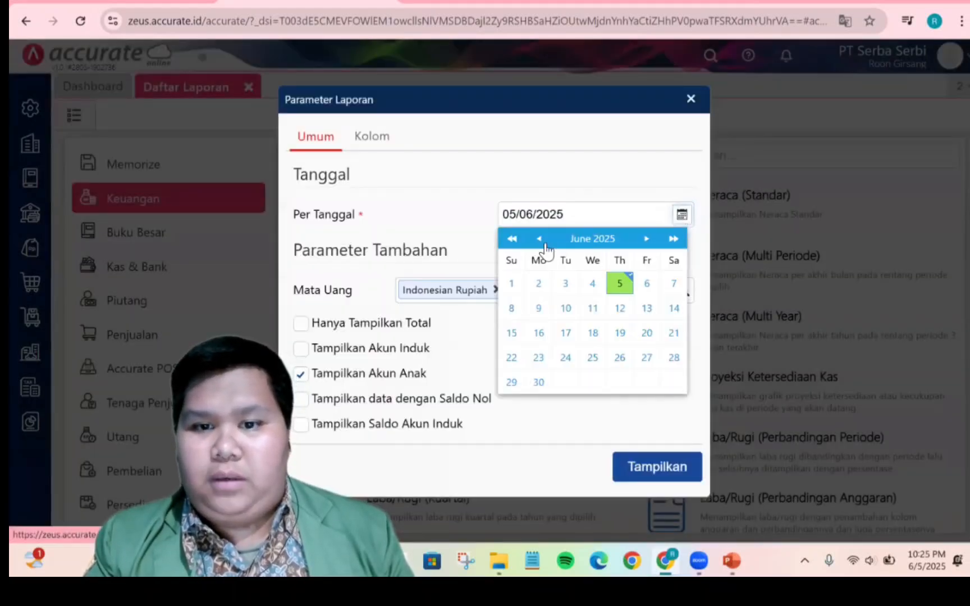
left_click(513, 240)
left_click(647, 240)
left_click(647, 241)
left_click(647, 240)
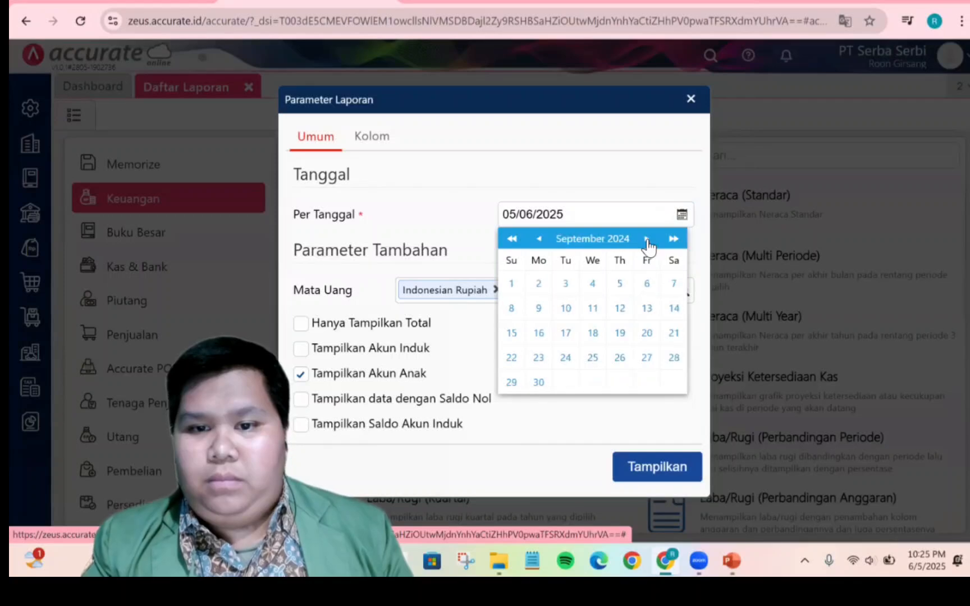
left_click(648, 242)
left_click(647, 241)
left_click(646, 240)
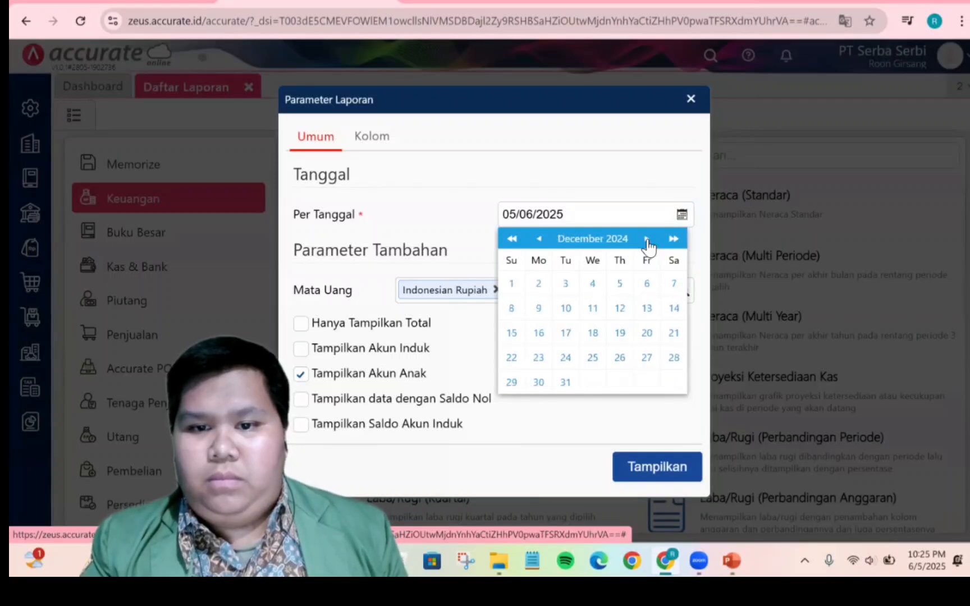
left_click(567, 383)
left_click(650, 472)
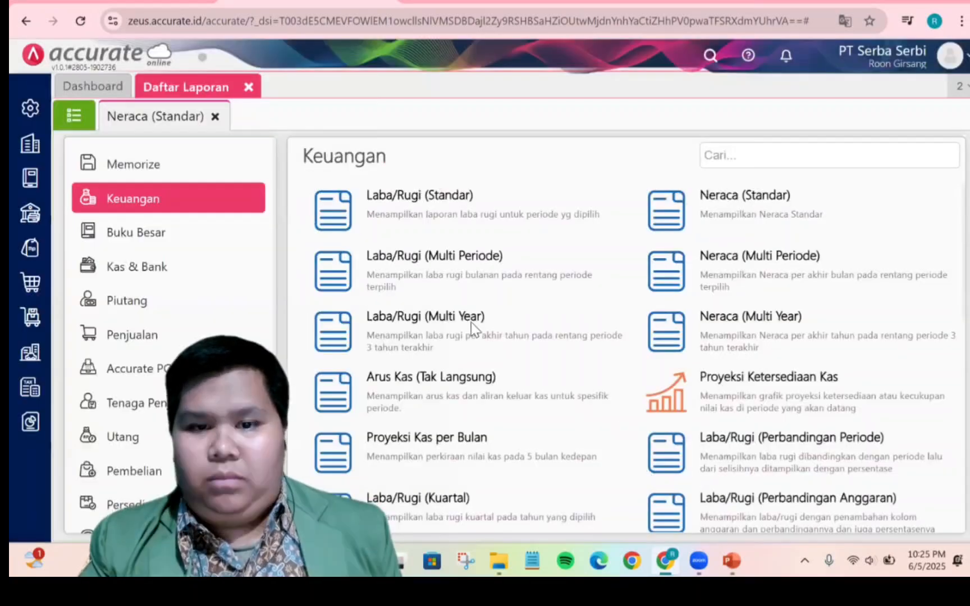
Scroll through the balance sheet to examine its assets, liabilities and equity sections
scroll(401, 326, "down", 7)
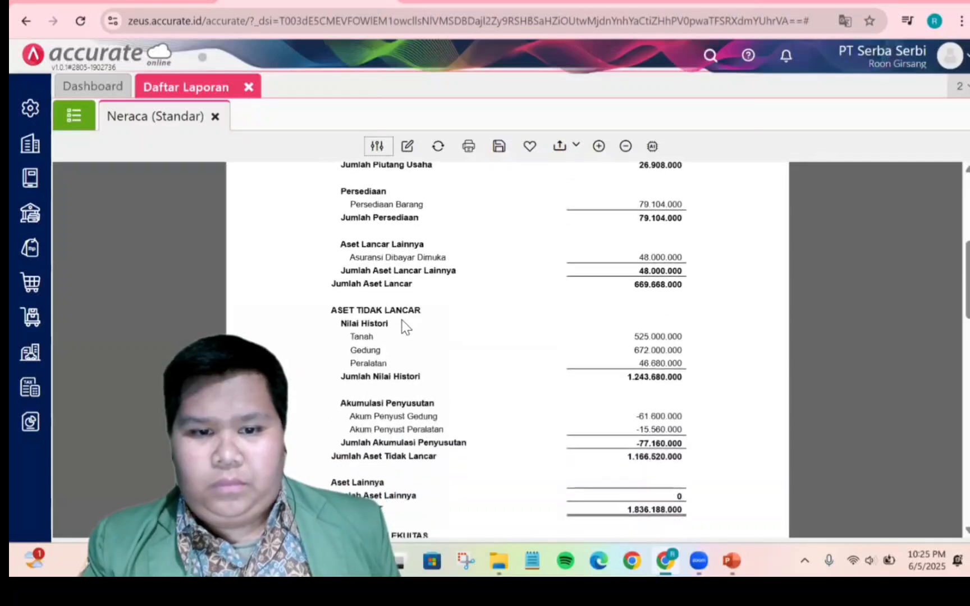
scroll(401, 326, "down", 10)
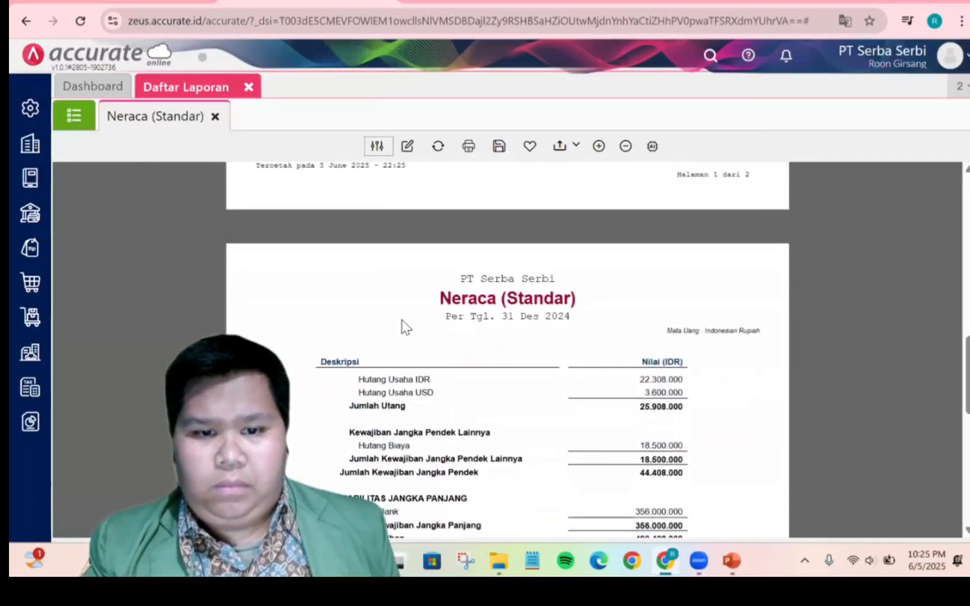
scroll(404, 321, "down", 3)
scroll(404, 322, "up", 10)
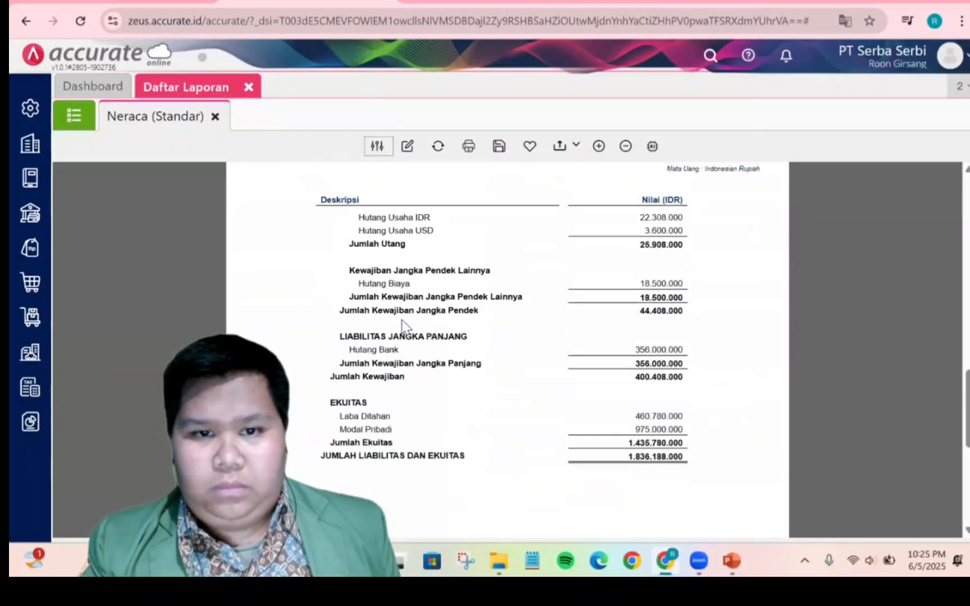
scroll(468, 292, "up", 5)
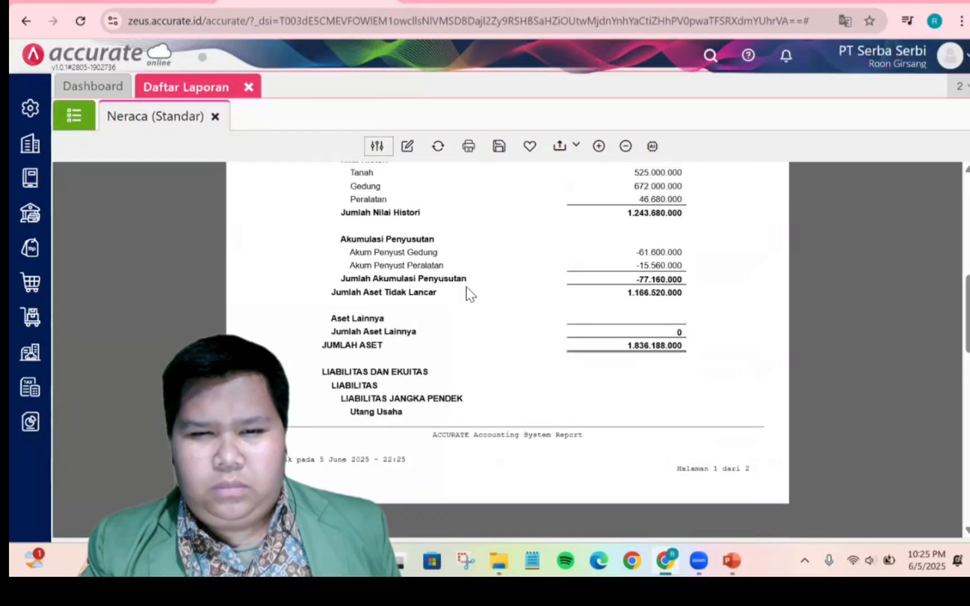
Divide the 48.000.000 Asuransi Dibayar Dimuka balance by 12 in Calculator to get the monthly insurance expense
scroll(467, 292, "up", 1)
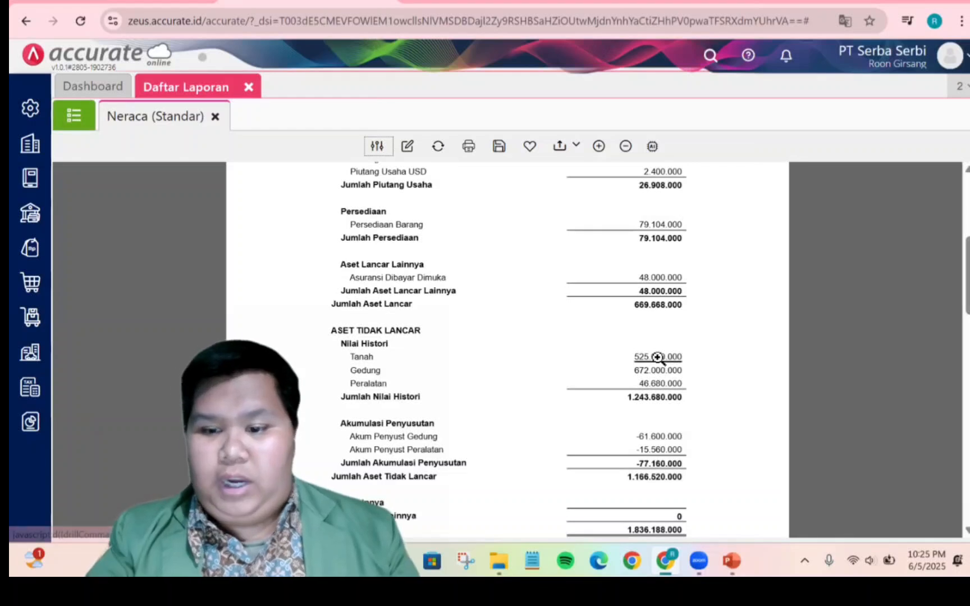
key("XF86Calculator")
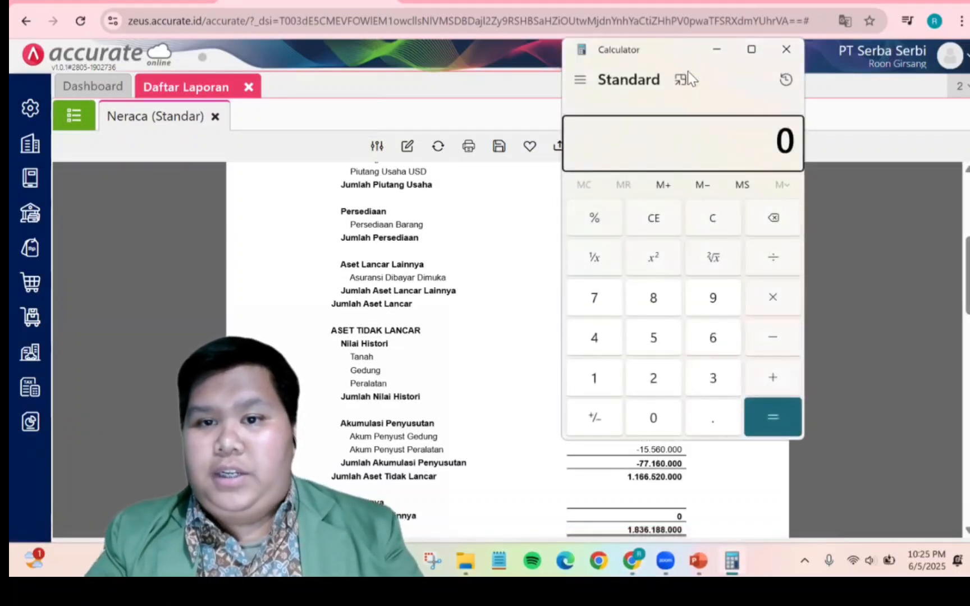
left_click_drag(687, 71, 457, 87)
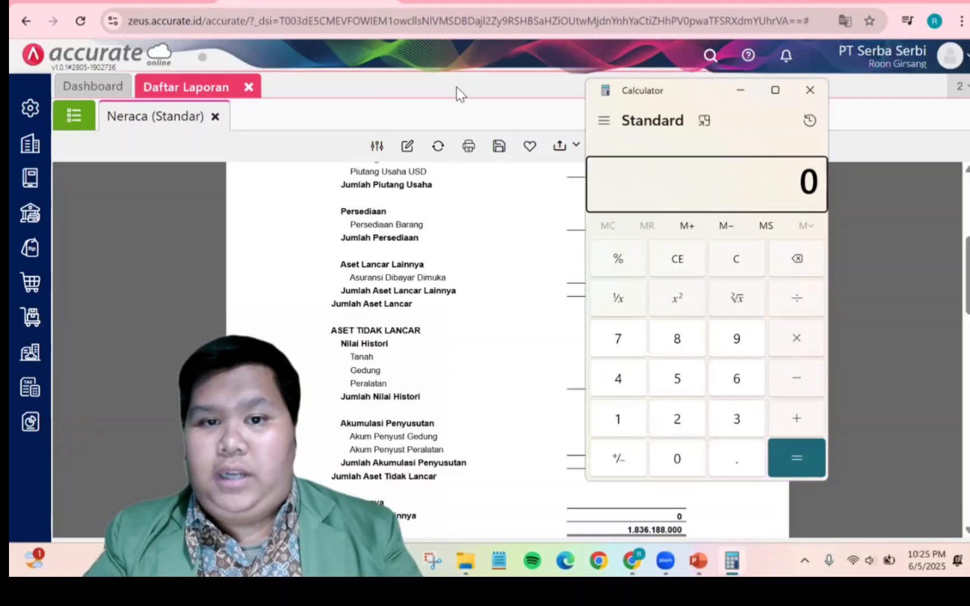
left_click(456, 87)
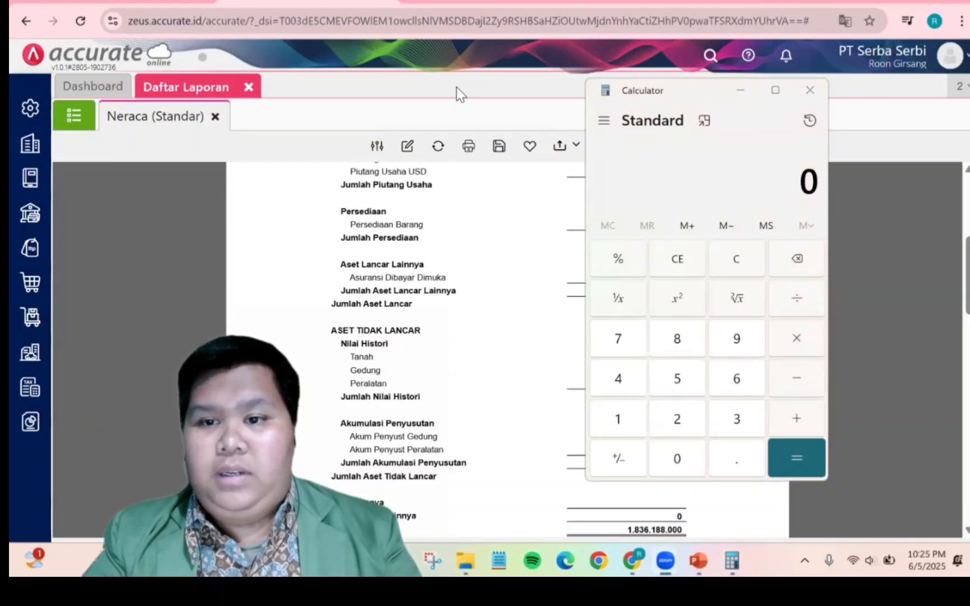
left_click(815, 193)
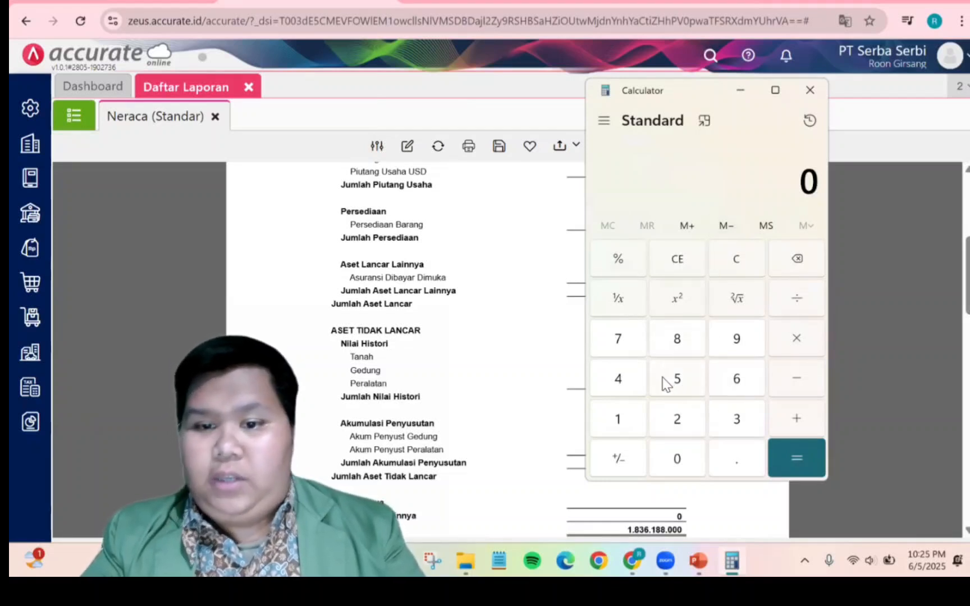
left_click(641, 384)
left_click(676, 343)
double_click(678, 462)
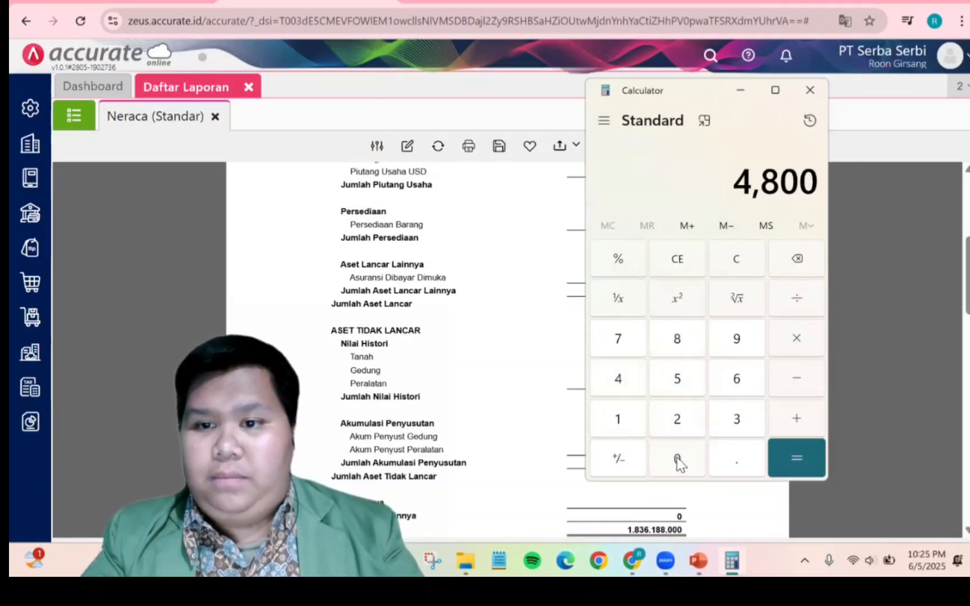
left_click(678, 462)
left_click(678, 462)
left_click(678, 462)
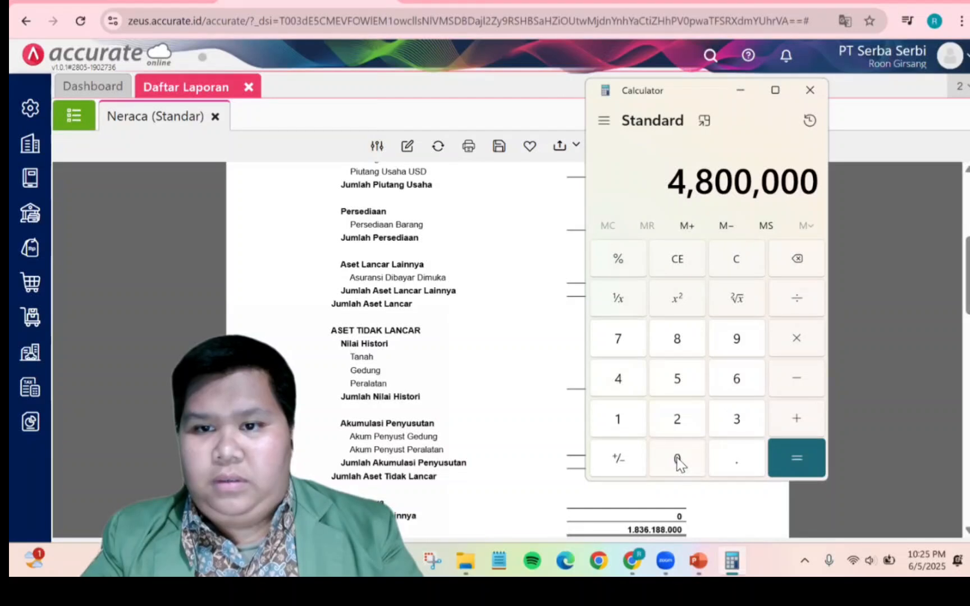
left_click(678, 461)
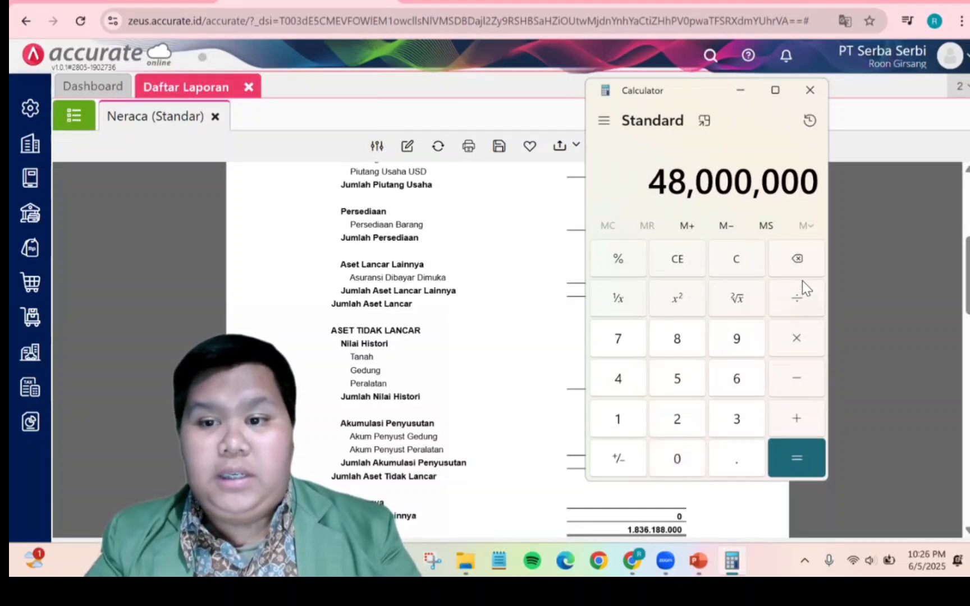
left_click(801, 299)
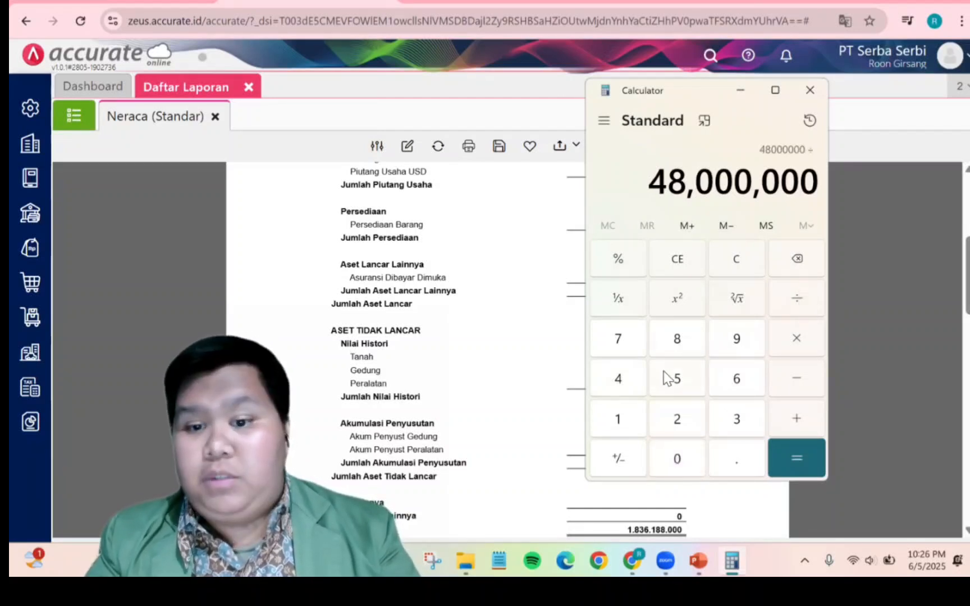
left_click(638, 418)
left_click(676, 429)
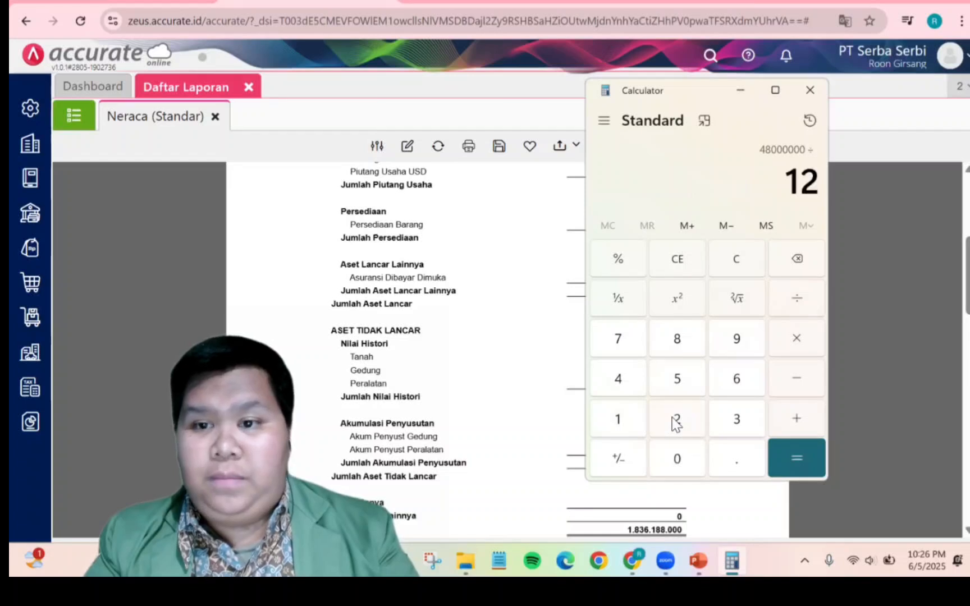
left_click(792, 456)
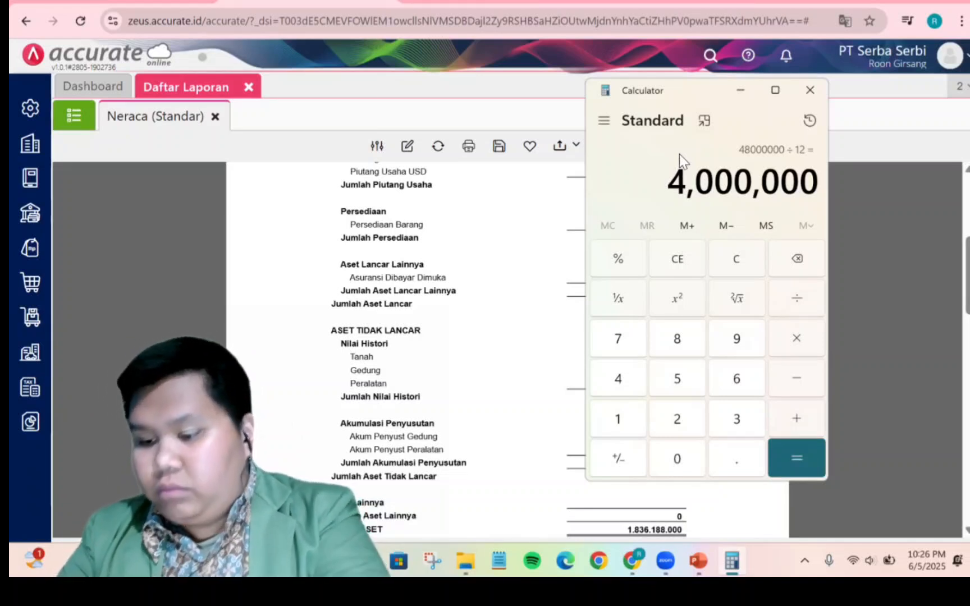
Close Calculator and the report, then open a new Jurnal Umum entry dated 31/01/2025
left_click(813, 93)
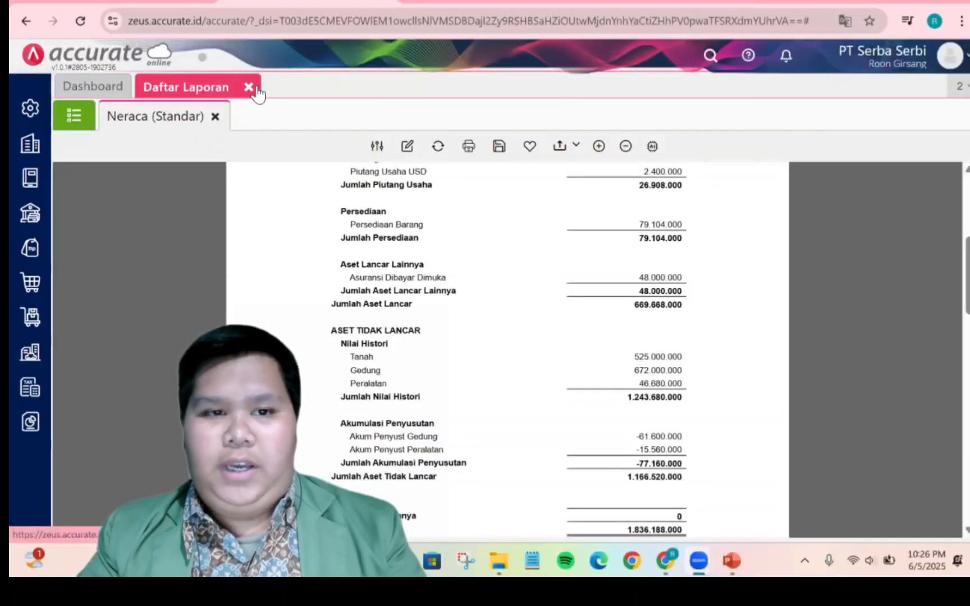
left_click(248, 87)
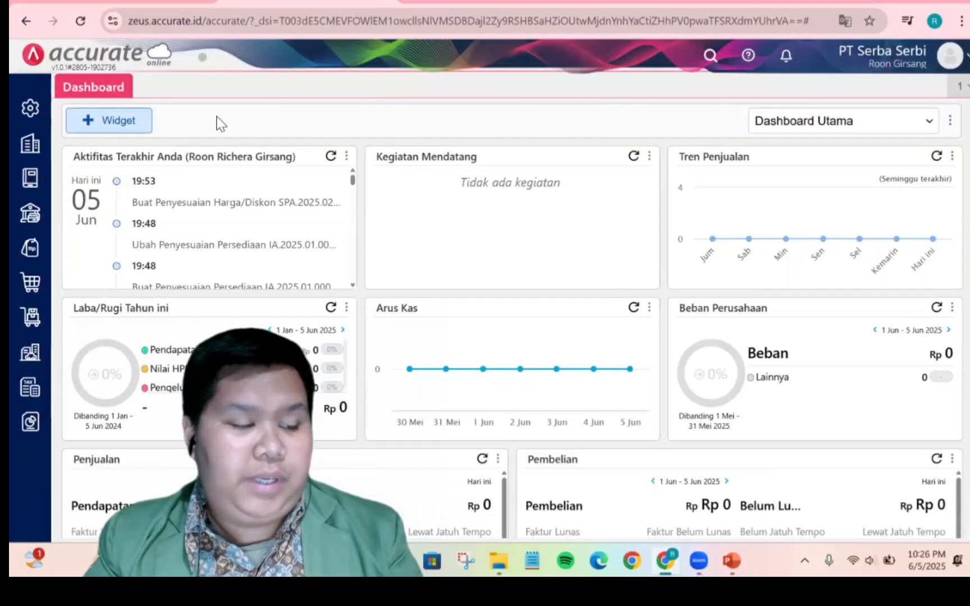
left_click(35, 197)
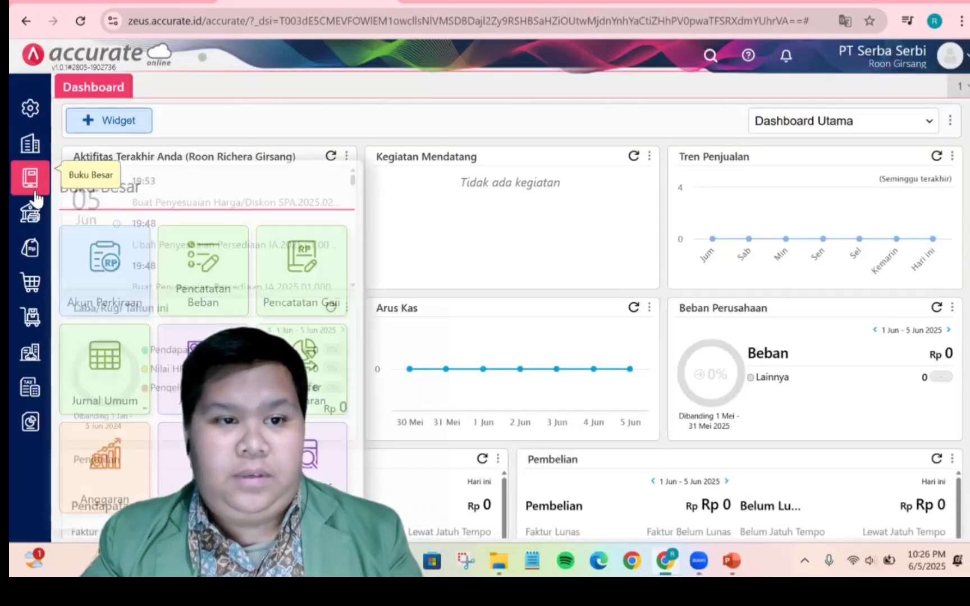
left_click(121, 374)
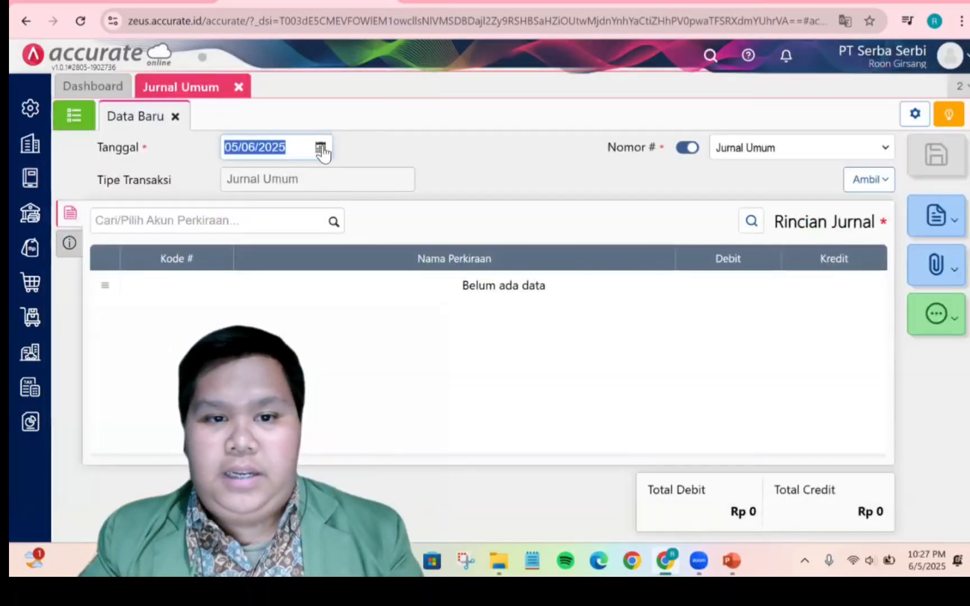
left_click(321, 148)
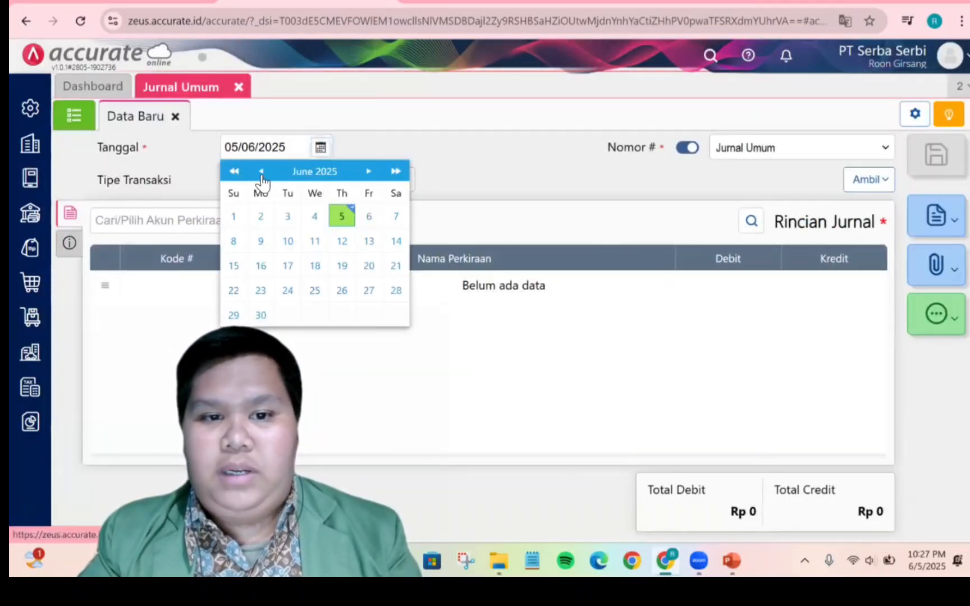
left_click(261, 171)
left_click(261, 171)
left_click(261, 171)
left_click(261, 171)
left_click(261, 171)
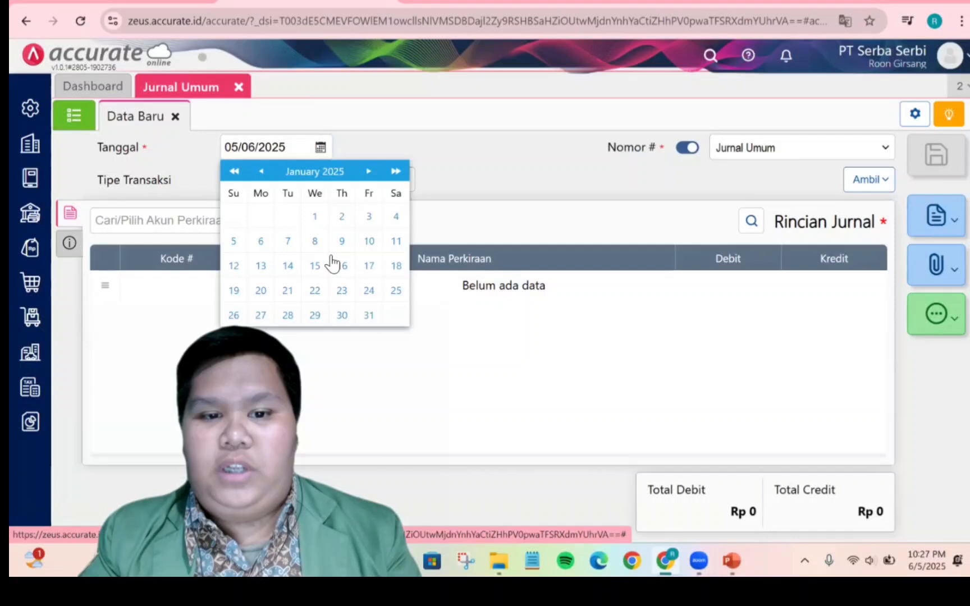
left_click(369, 315)
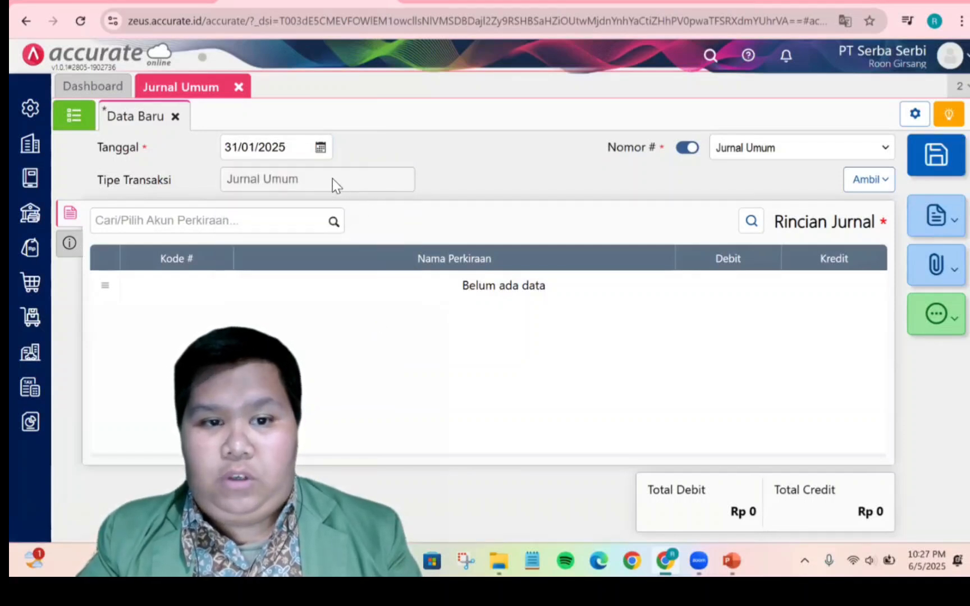
Add Beban Asuransi (6103) as a debit line of 4.000.000
left_click(334, 222)
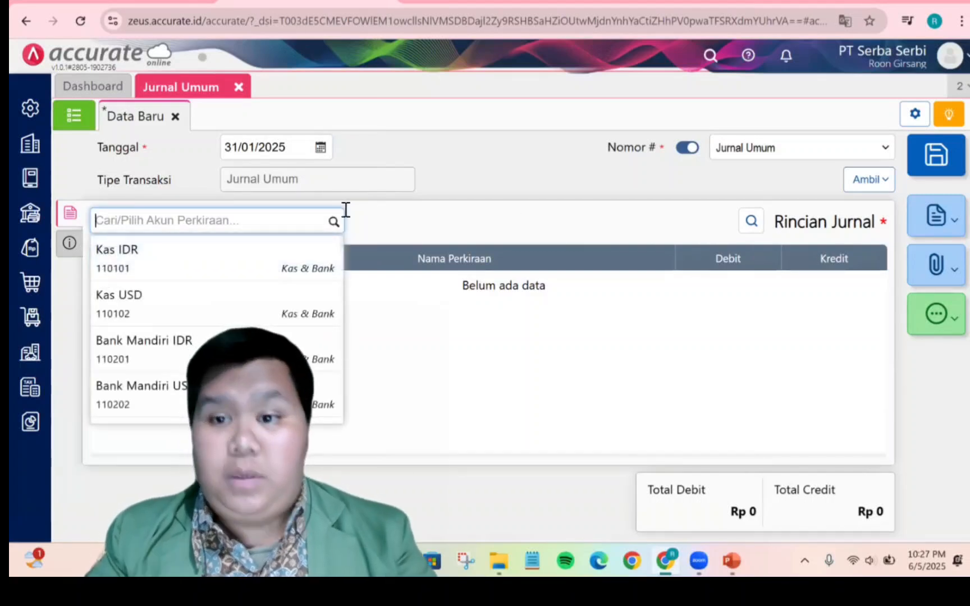
type("beb")
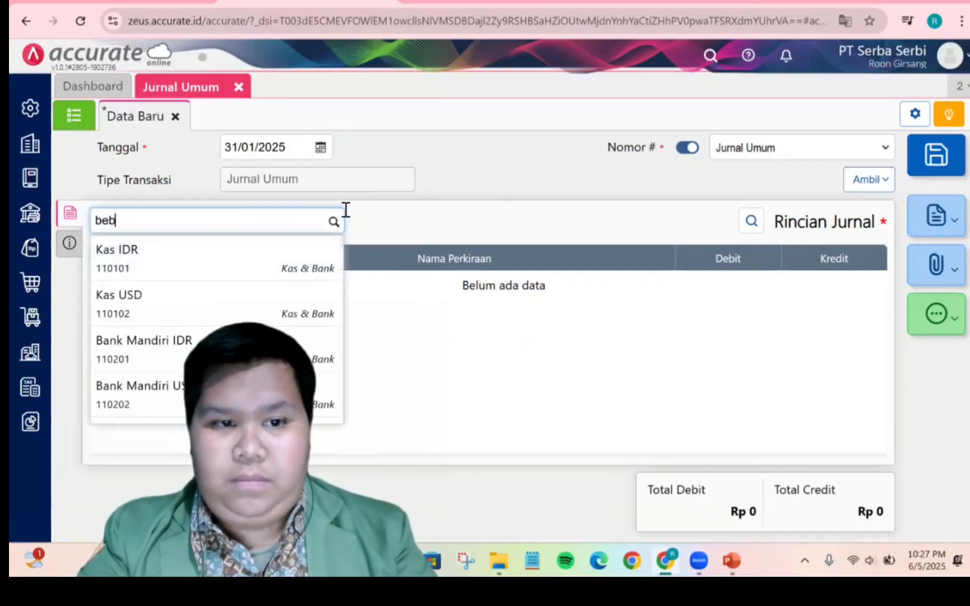
type("an asu")
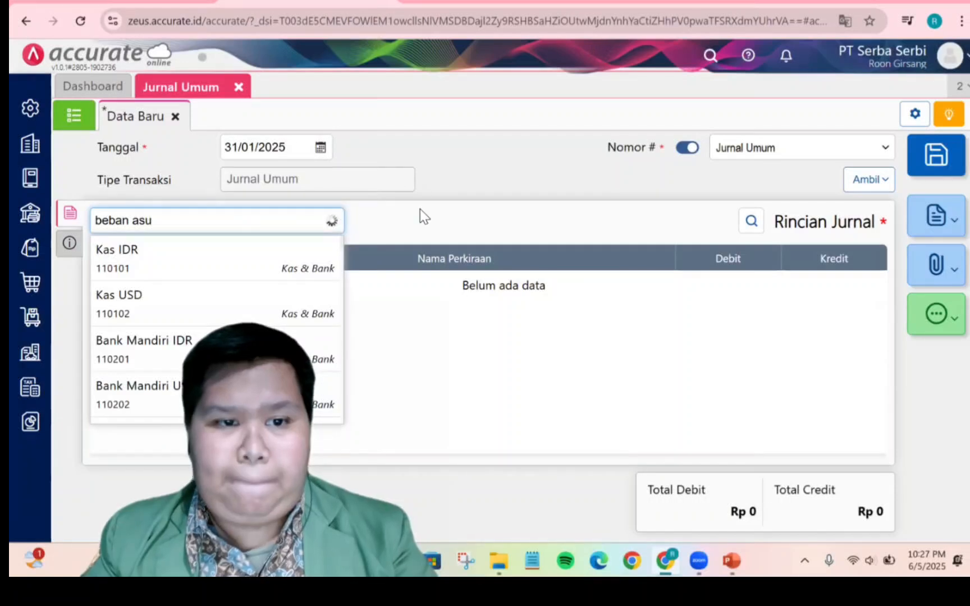
left_click(320, 259)
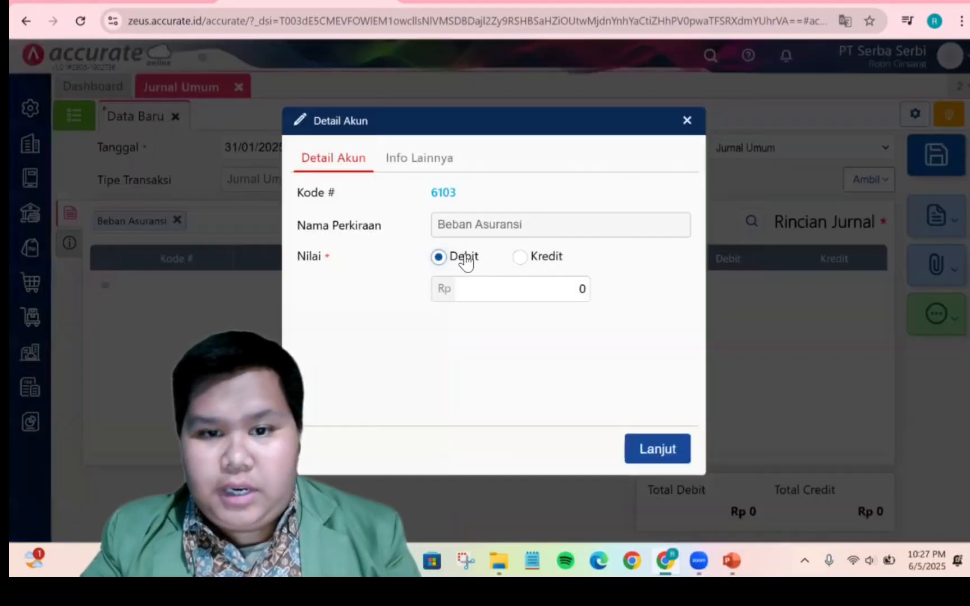
left_click(515, 297)
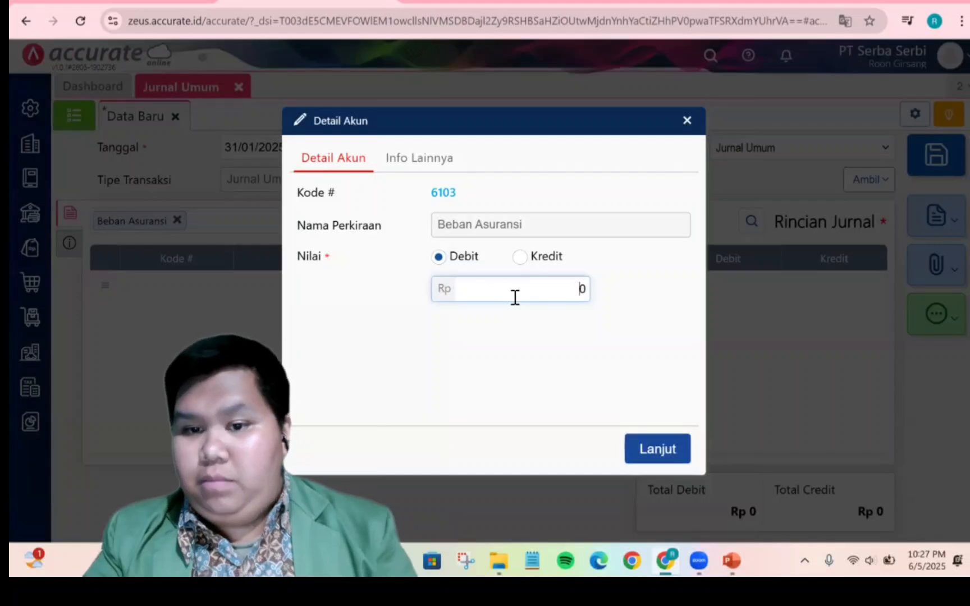
type("4.000.00")
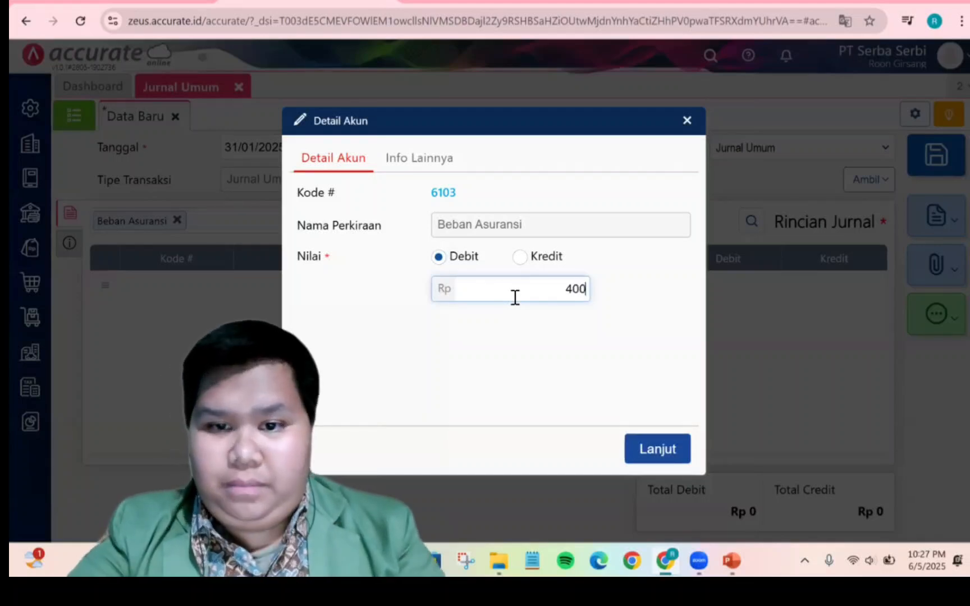
type("0")
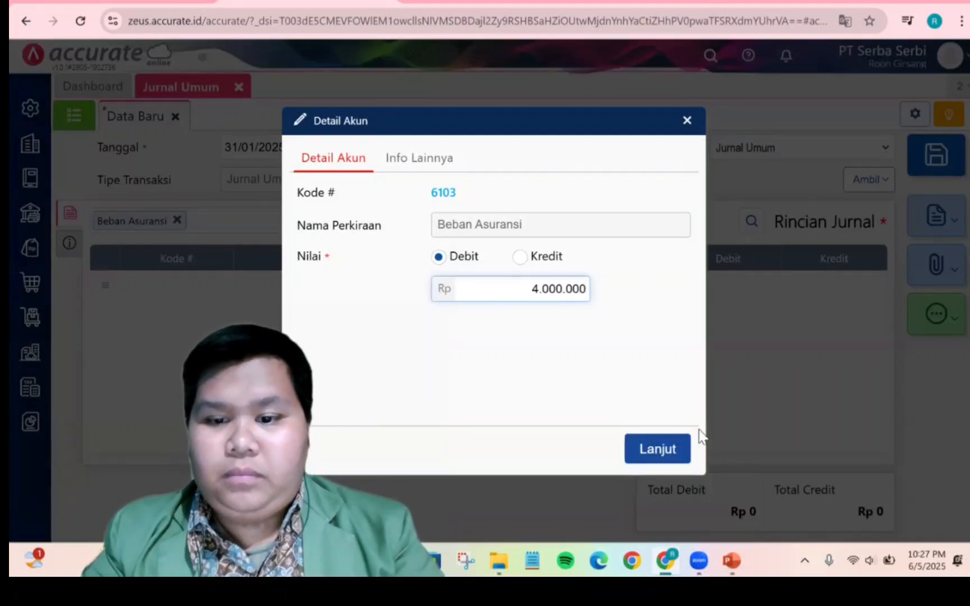
left_click(681, 450)
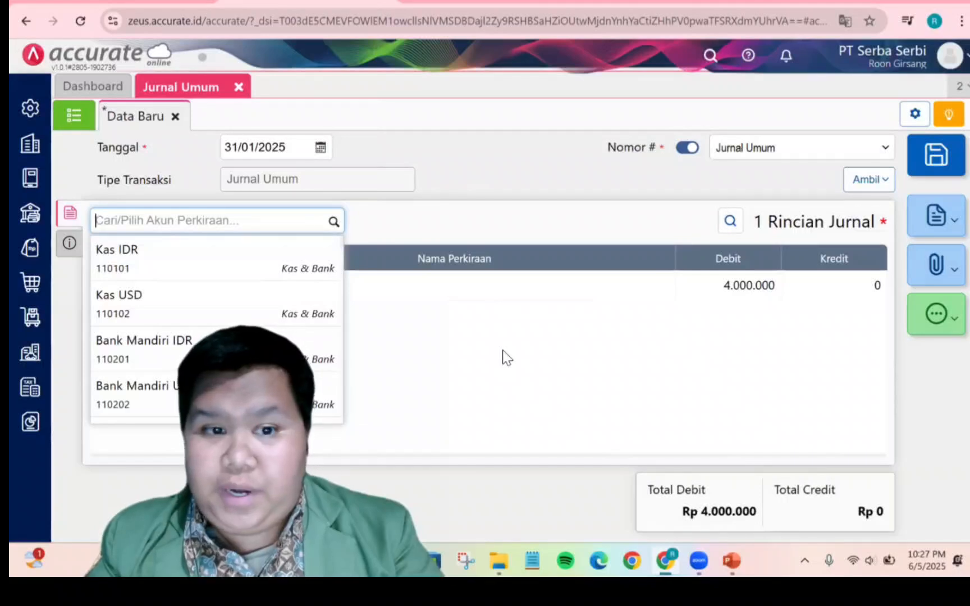
Add Asuransi Dibayar Dimuka (110701) as a credit line of 4.000.000
type("asuransi")
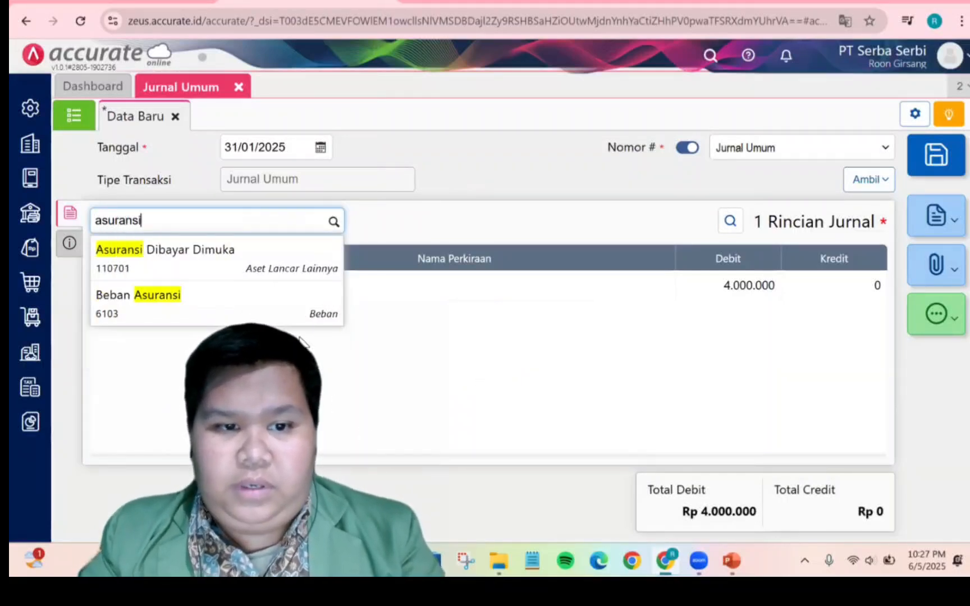
left_click(279, 274)
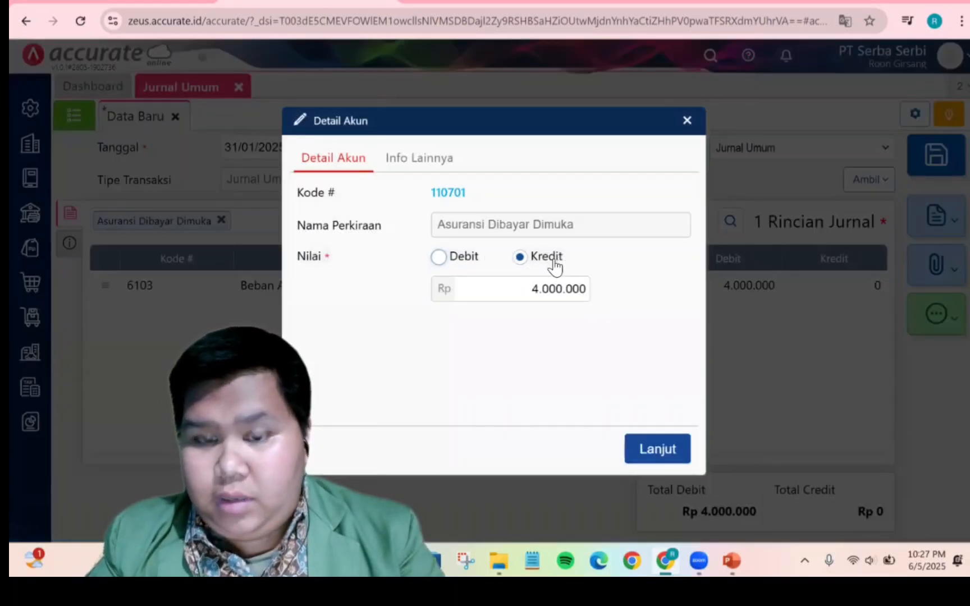
left_click(658, 449)
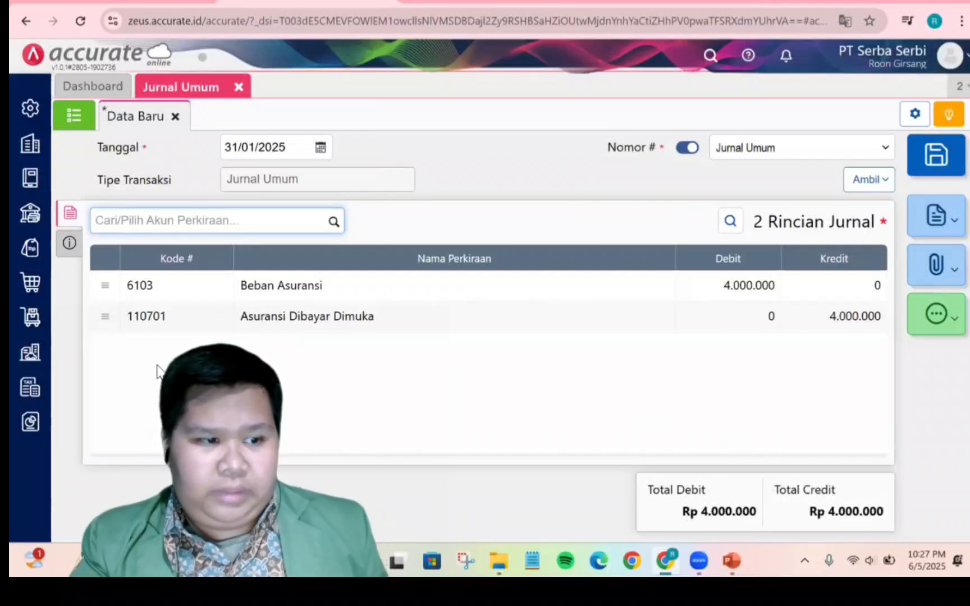
Enter the description "Asuransi dibayar dimuka" and save the journal entry
left_click(70, 243)
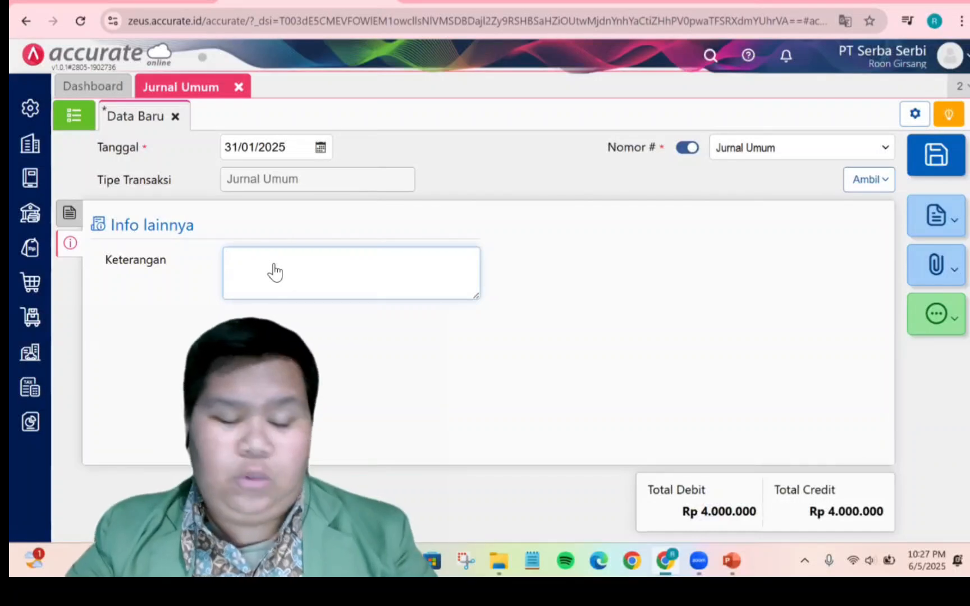
type("Asuransi dibayar dimuka")
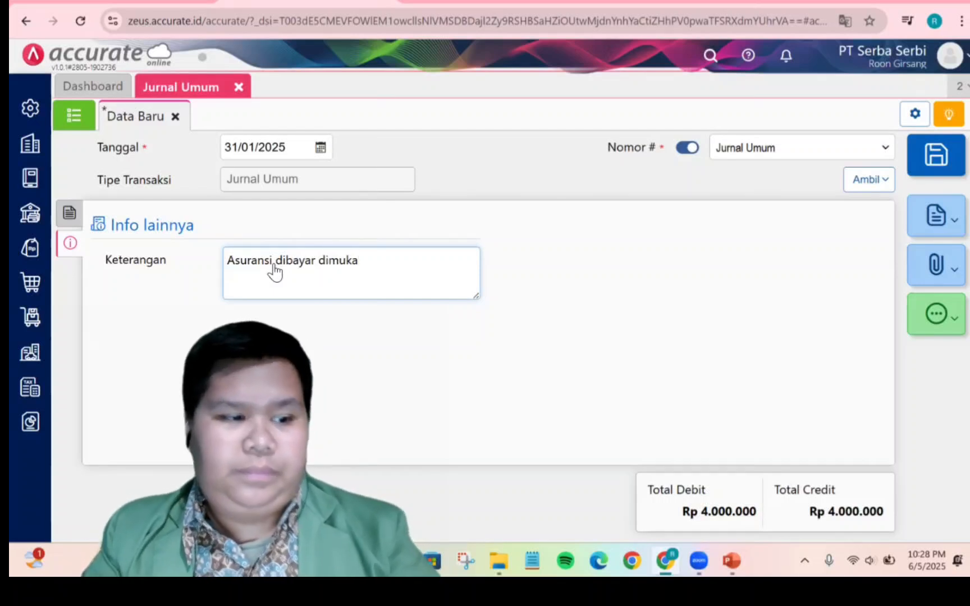
left_click(383, 331)
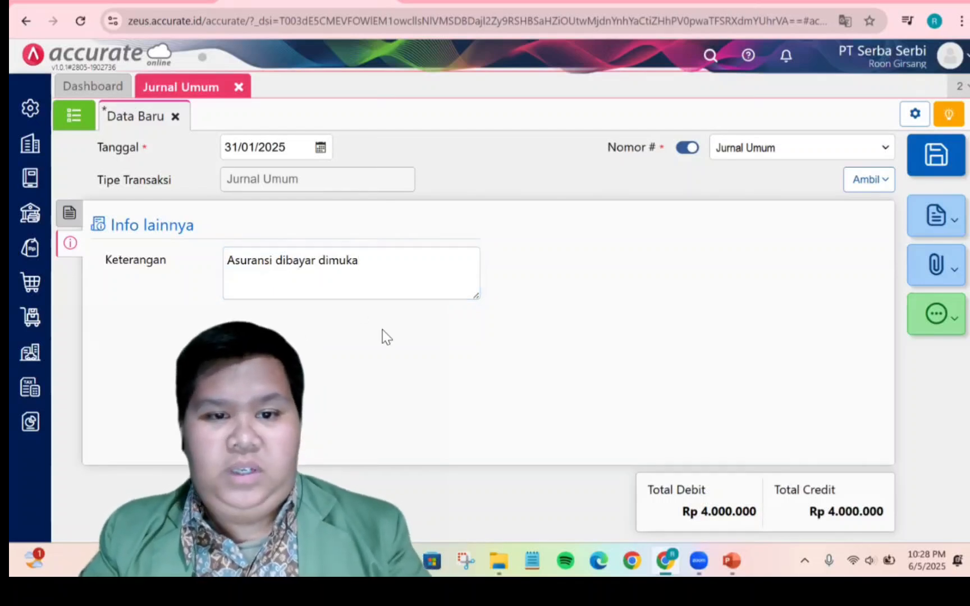
left_click(66, 215)
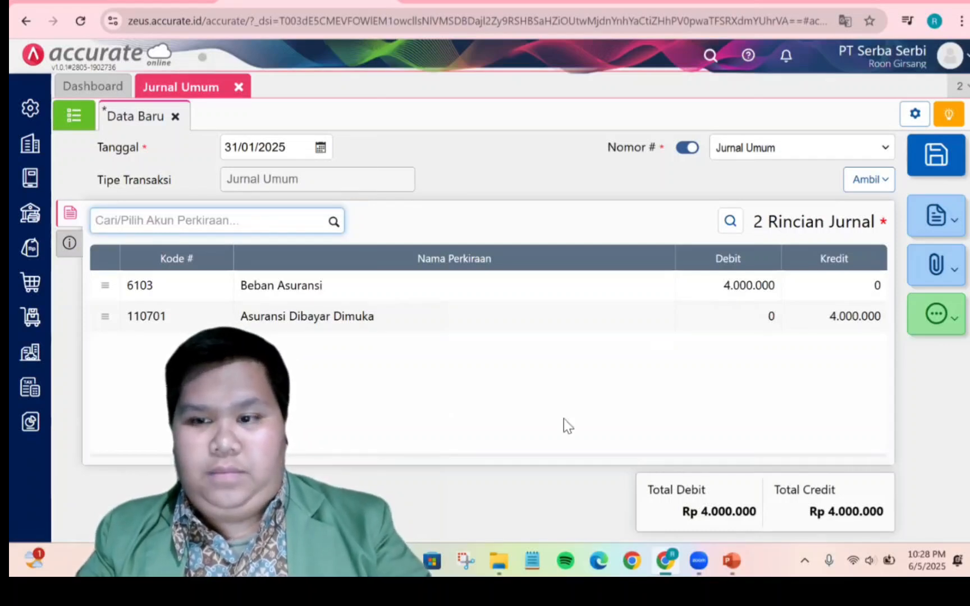
key("ctrl+s")
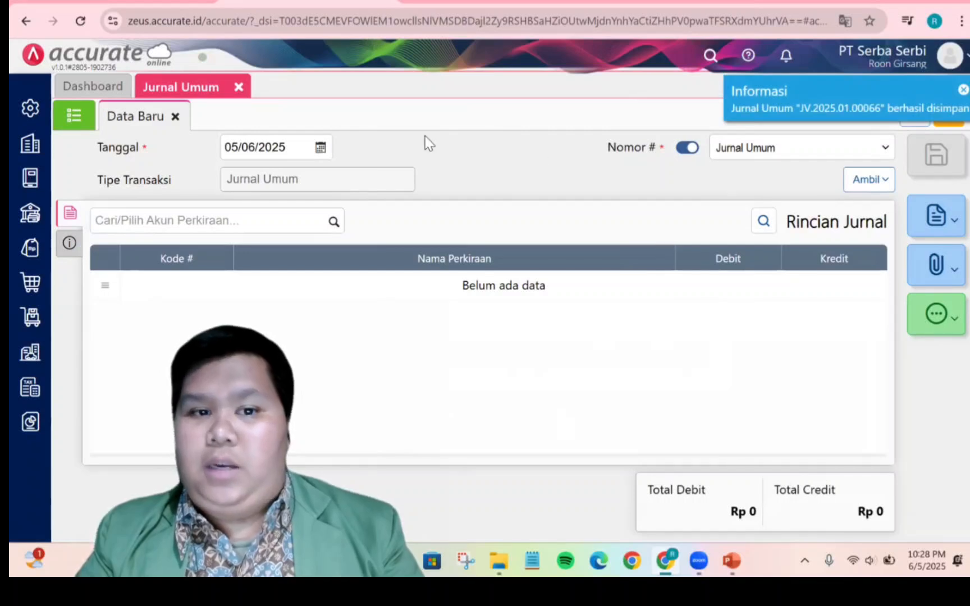
Close the journal tab and open slide 99 on the PPN adjusting entry in PowerPoint
left_click(239, 87)
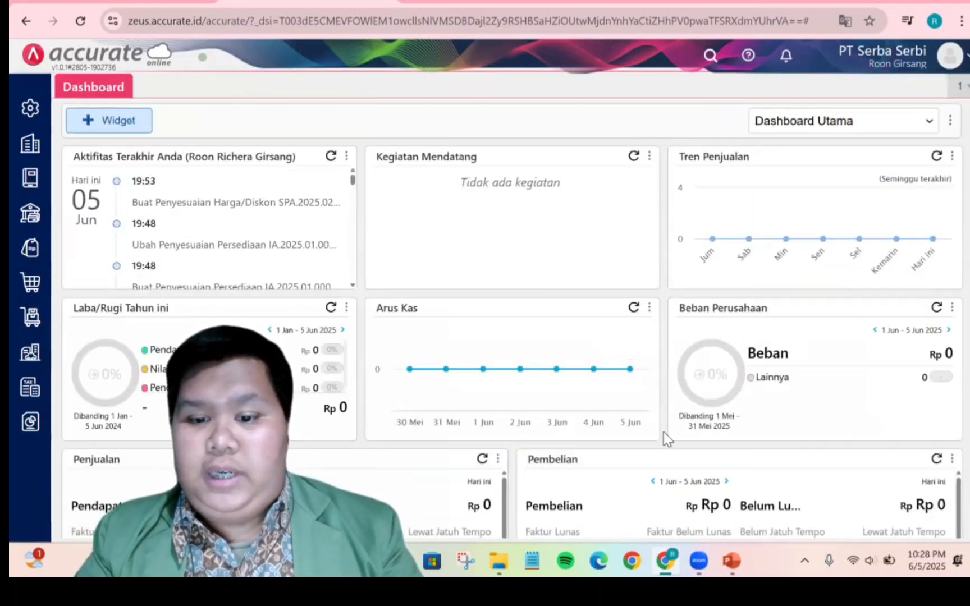
left_click(732, 560)
left_click(91, 405)
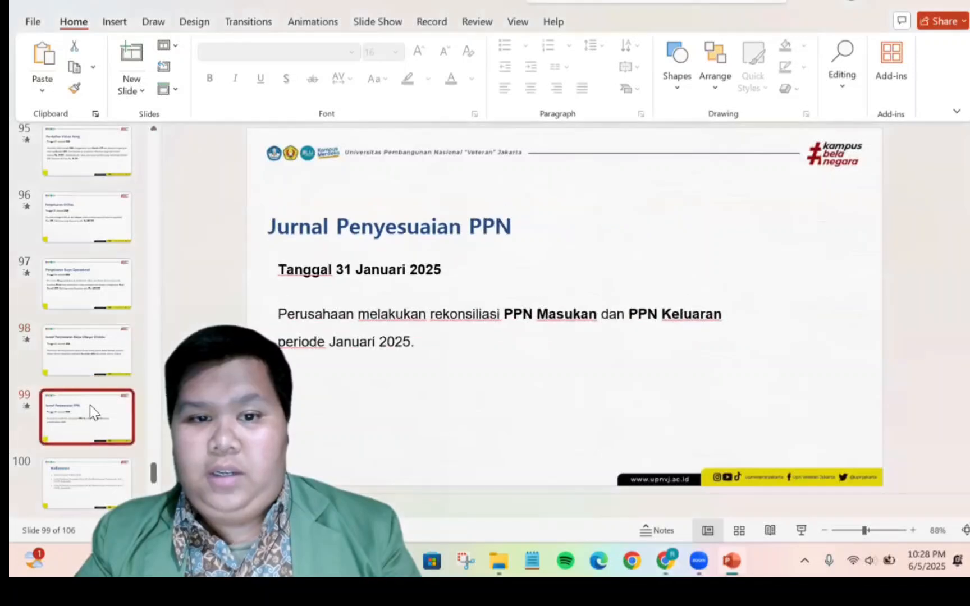
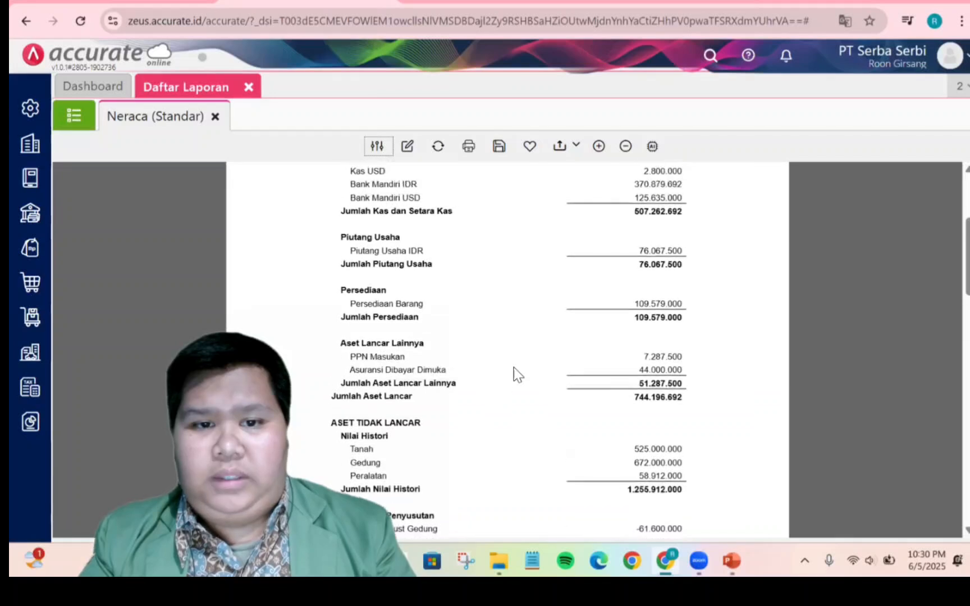
Review the PPN Masukan and PPN Keluaran balances in the Neraca (Standar) report for 31 Jan 2025
scroll(517, 374, "down", 2)
scroll(517, 374, "down", 10)
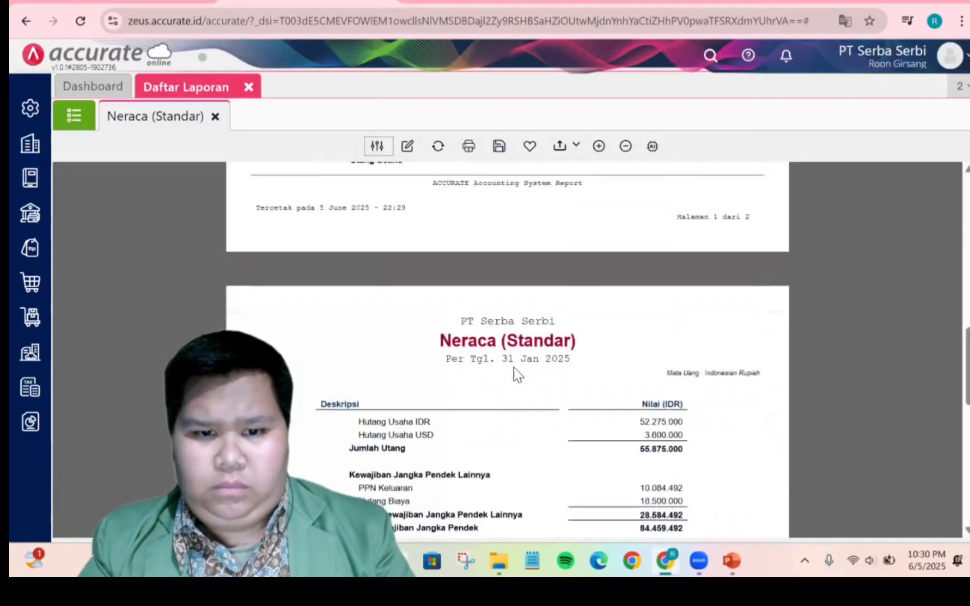
scroll(517, 374, "up", 5)
scroll(517, 374, "up", 2)
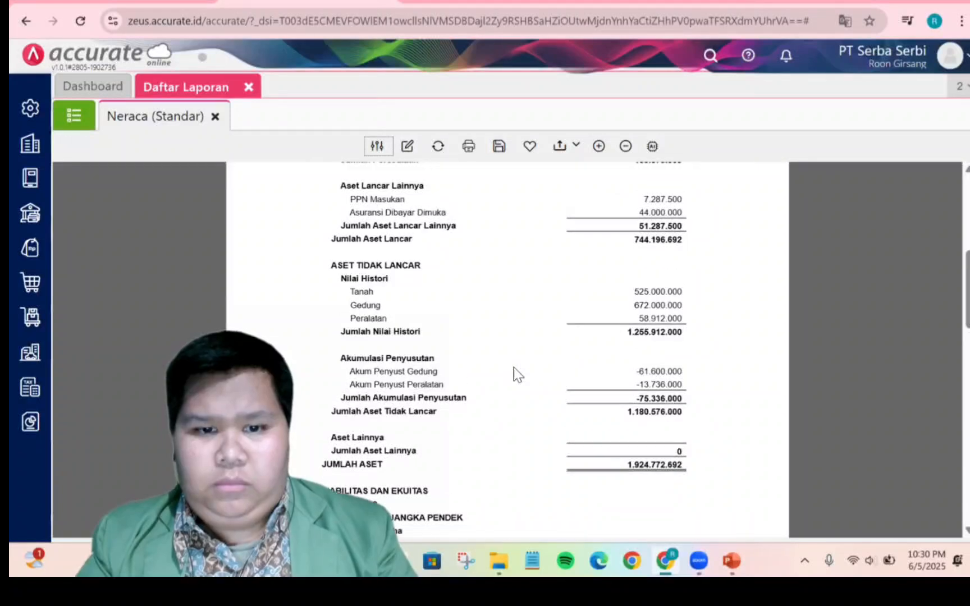
scroll(517, 374, "up", 1)
scroll(517, 374, "up", 2)
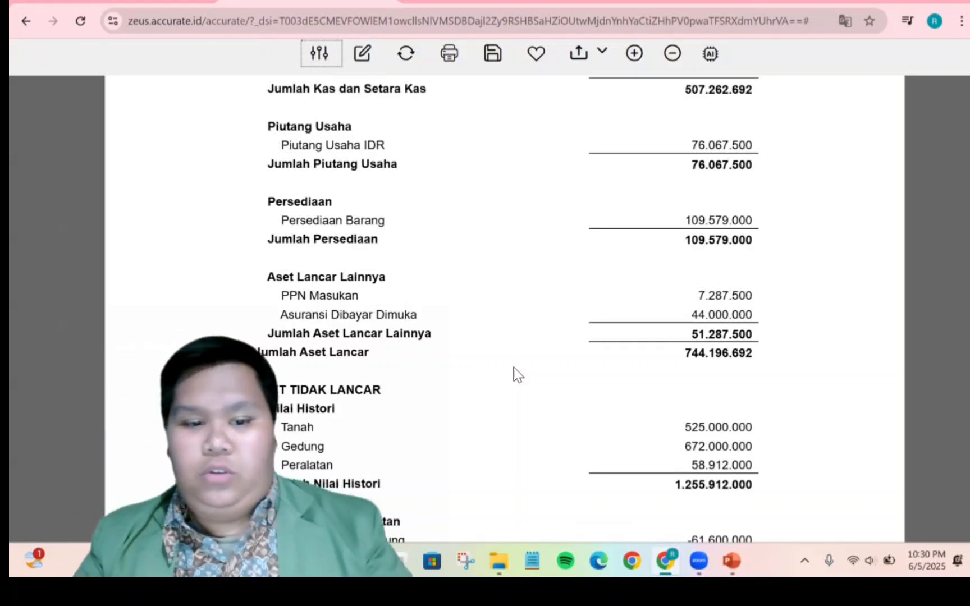
scroll(514, 368, "down", 13)
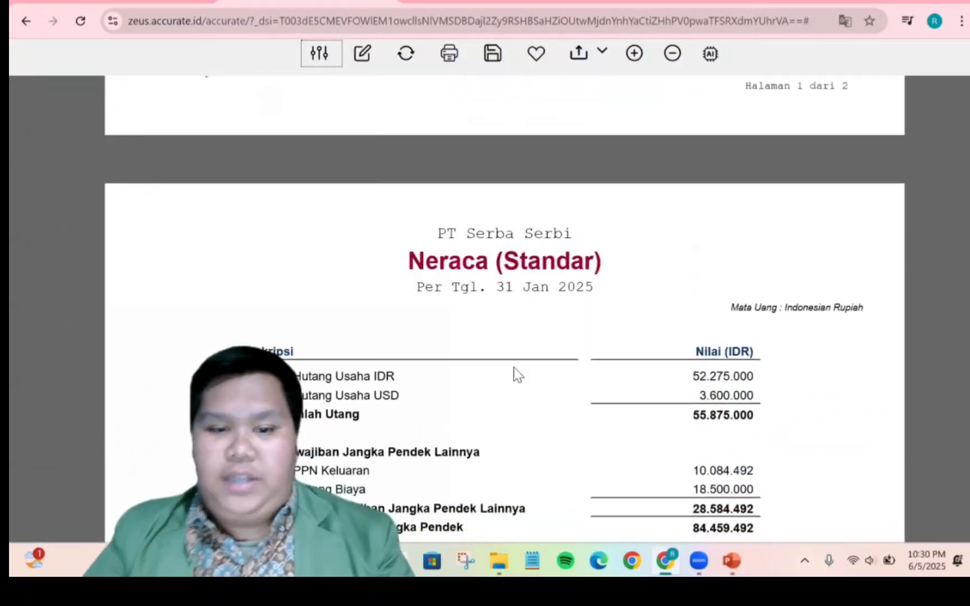
scroll(514, 375, "down", 4)
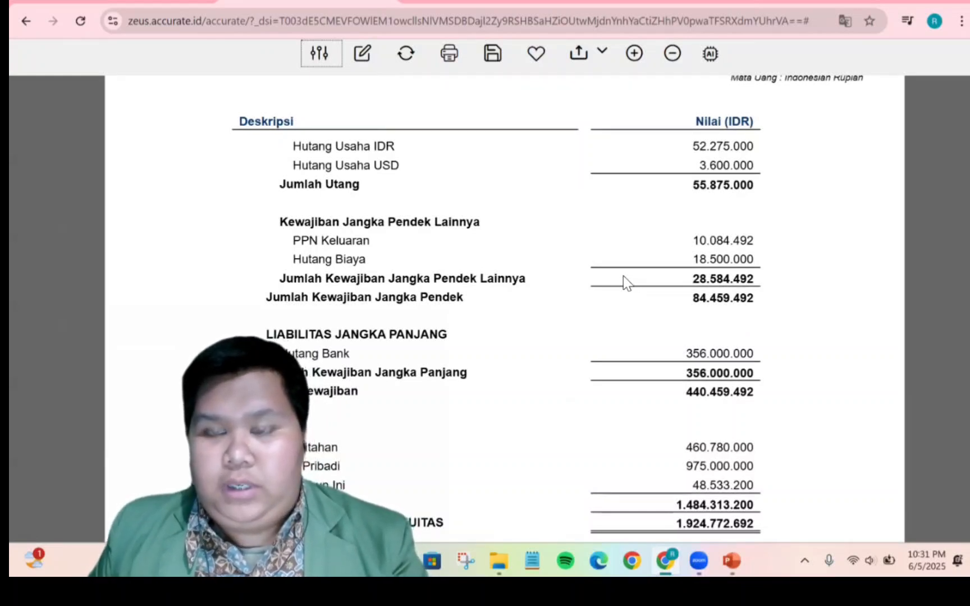
scroll(624, 276, "down", 3)
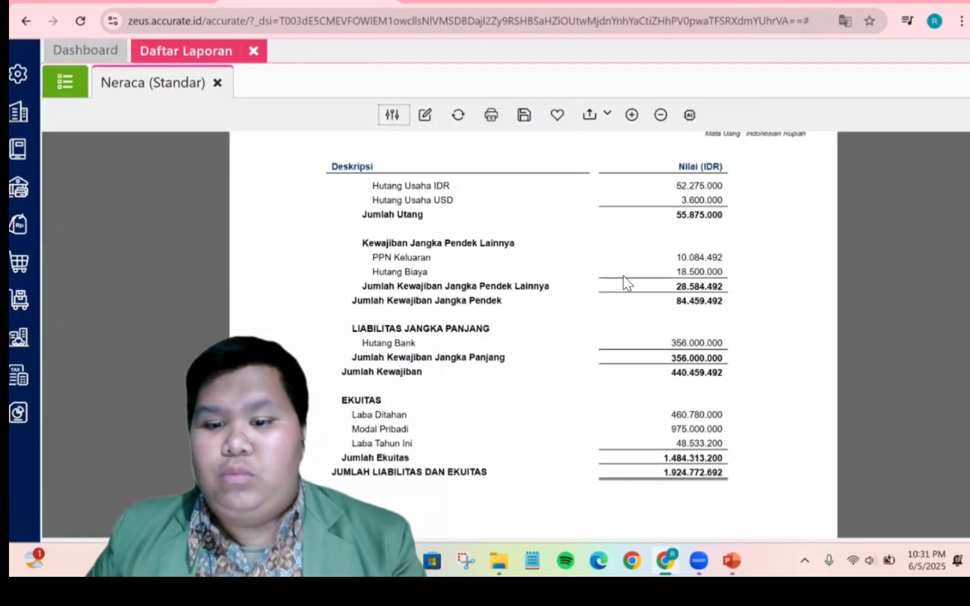
scroll(623, 276, "down", 1)
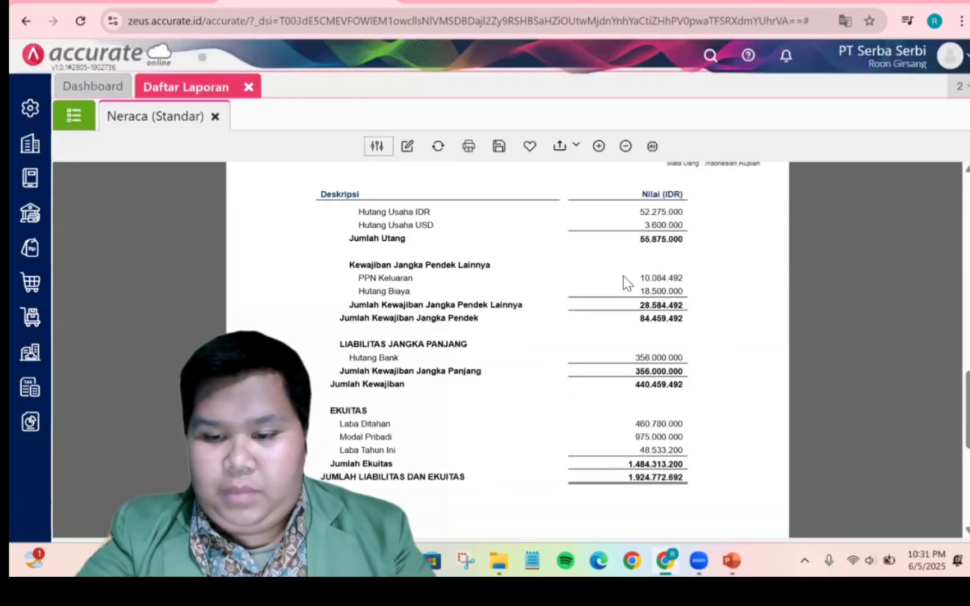
Open the Calculator, subtract 7,287,500 from 10,084,492, and close the Calculator
key("XF86Calculator")
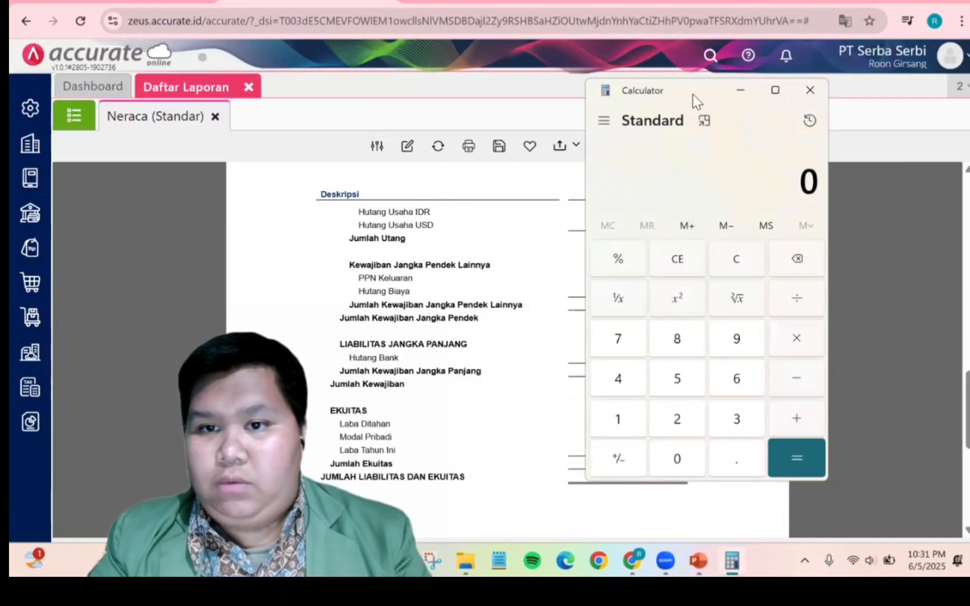
left_click_drag(693, 94, 501, 91)
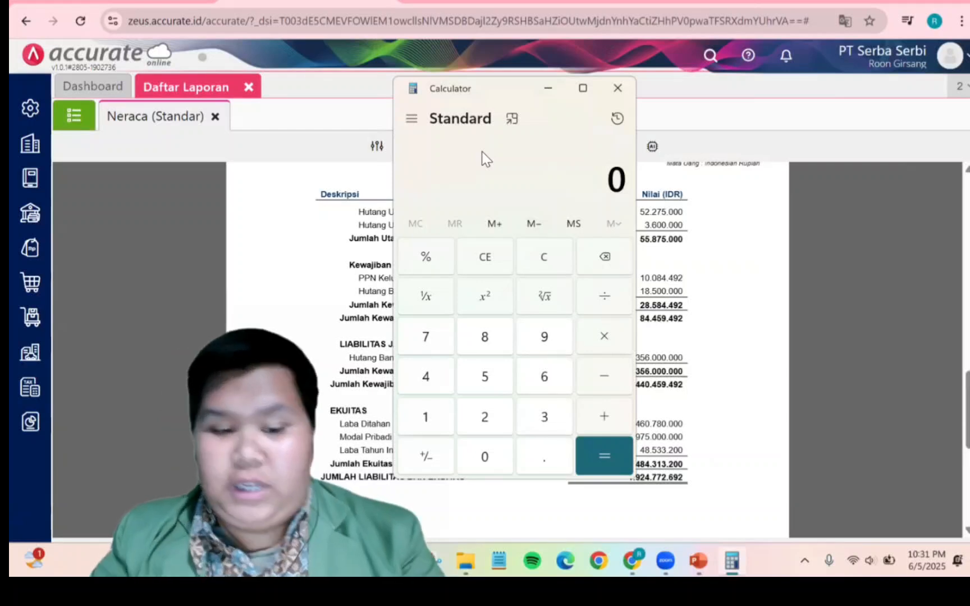
type("10,")
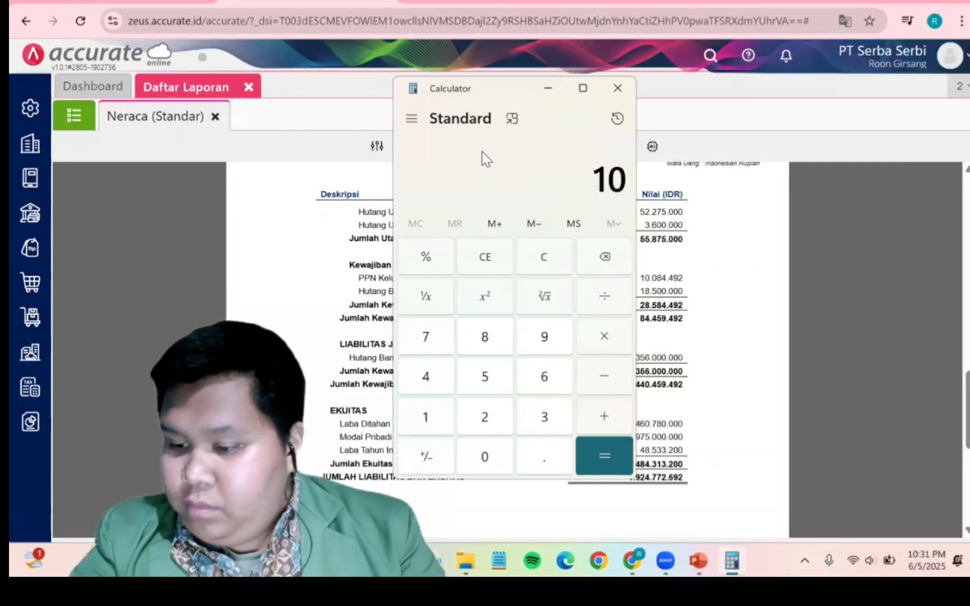
type("08")
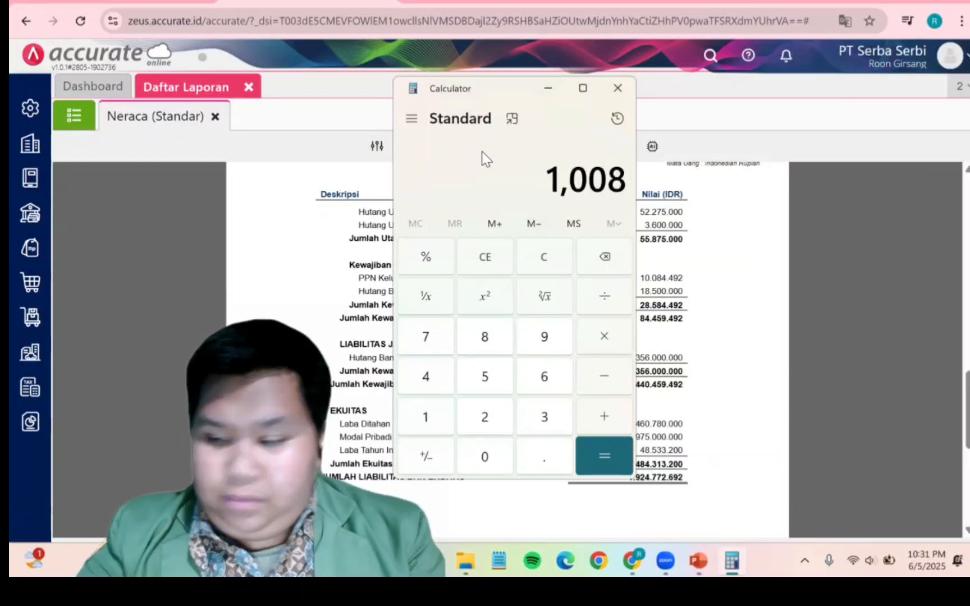
type("4")
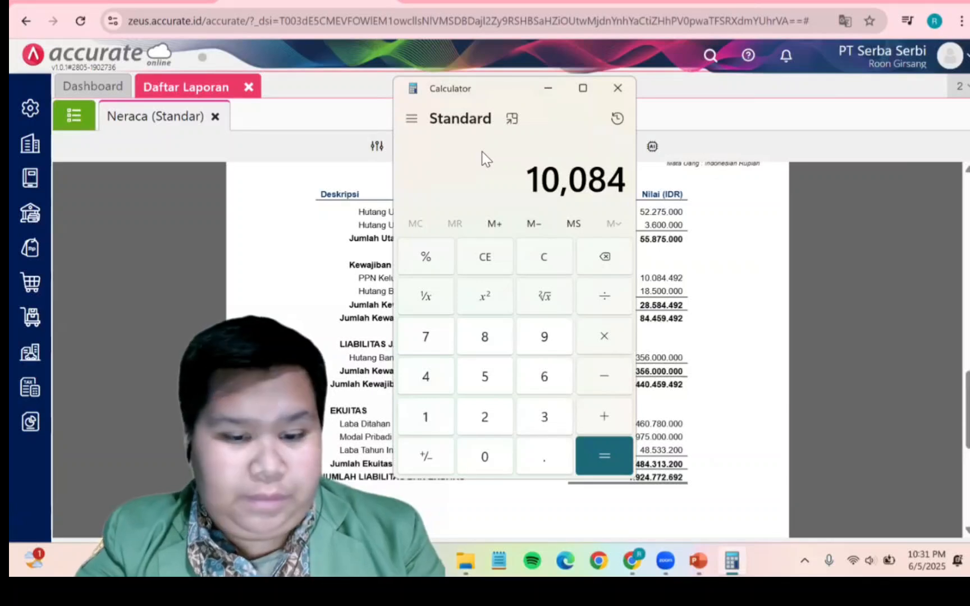
type(",492")
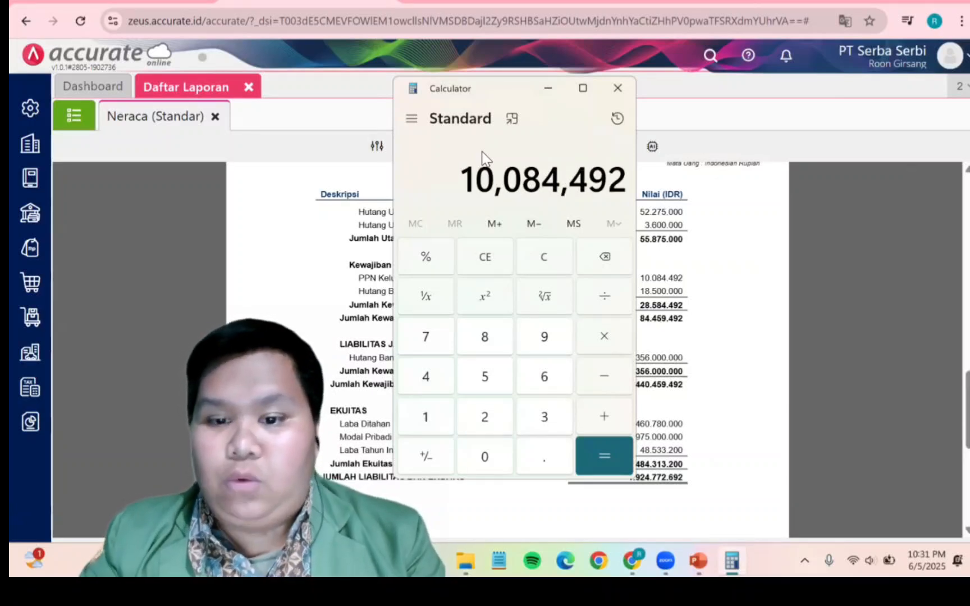
left_click(623, 371)
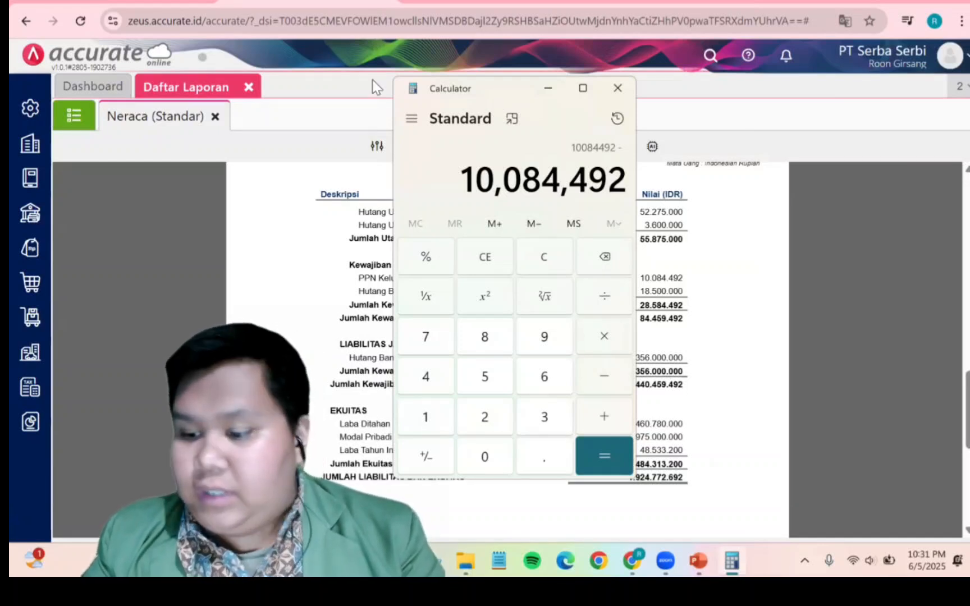
type("7")
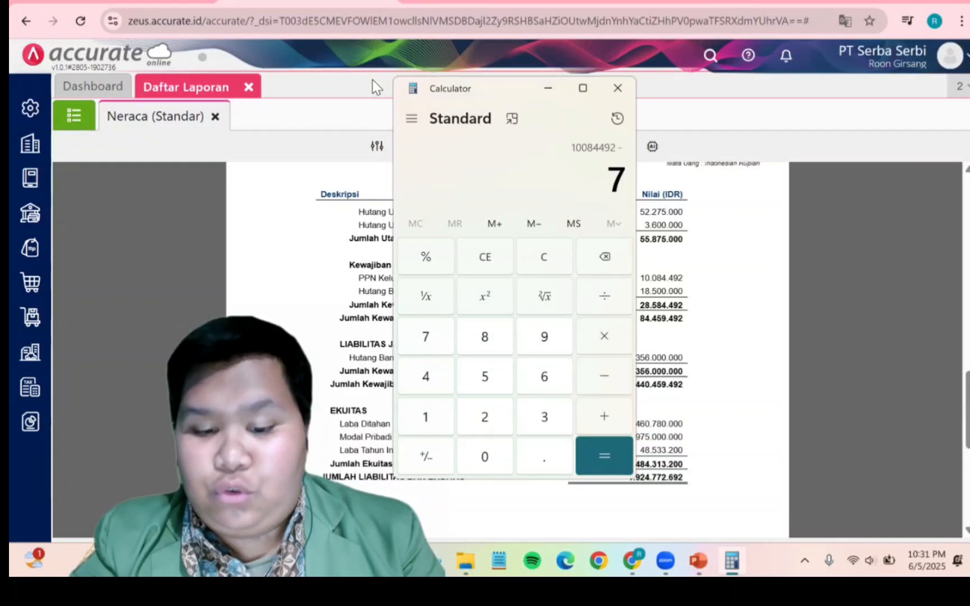
type(",28")
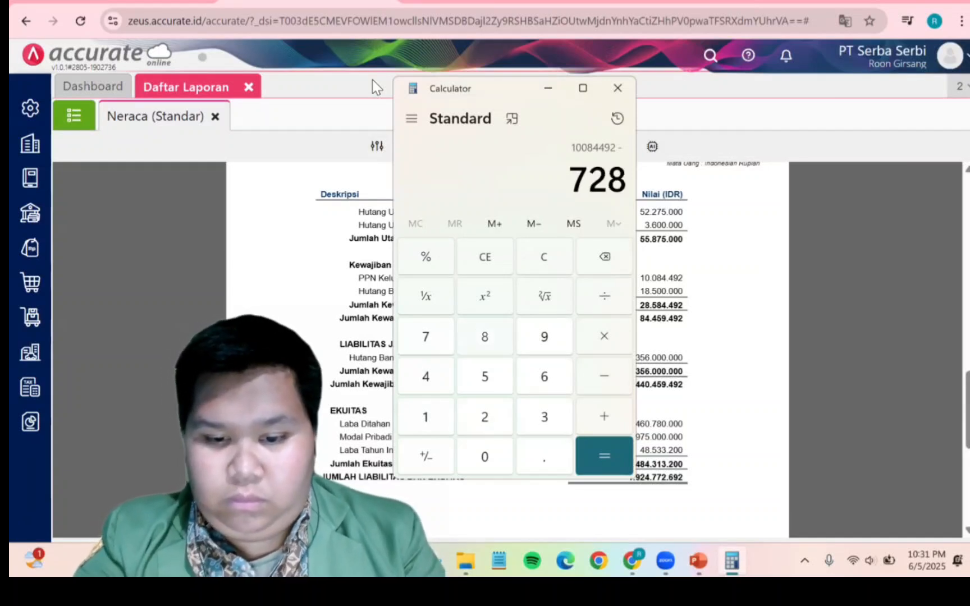
type("7,500")
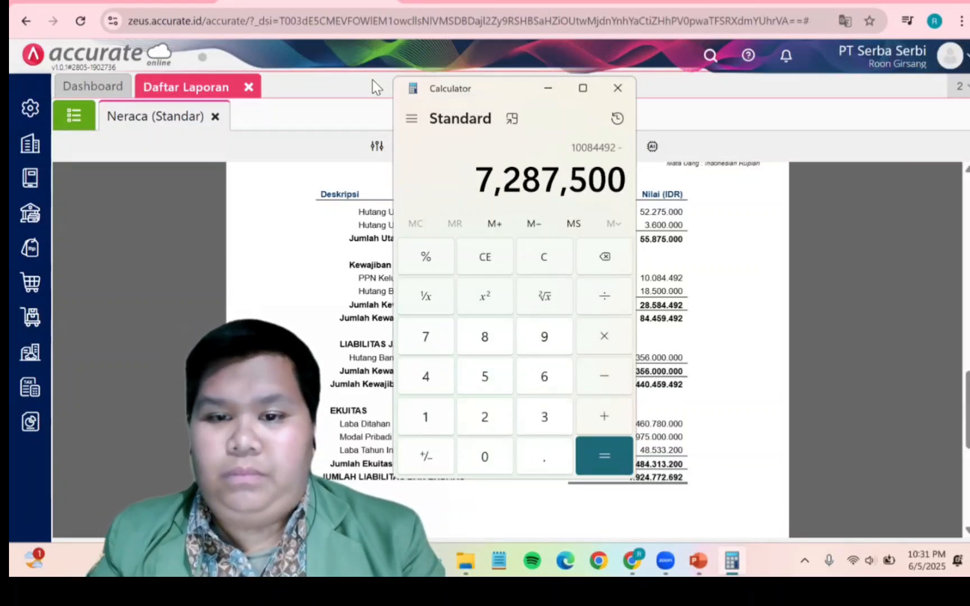
left_click(601, 452)
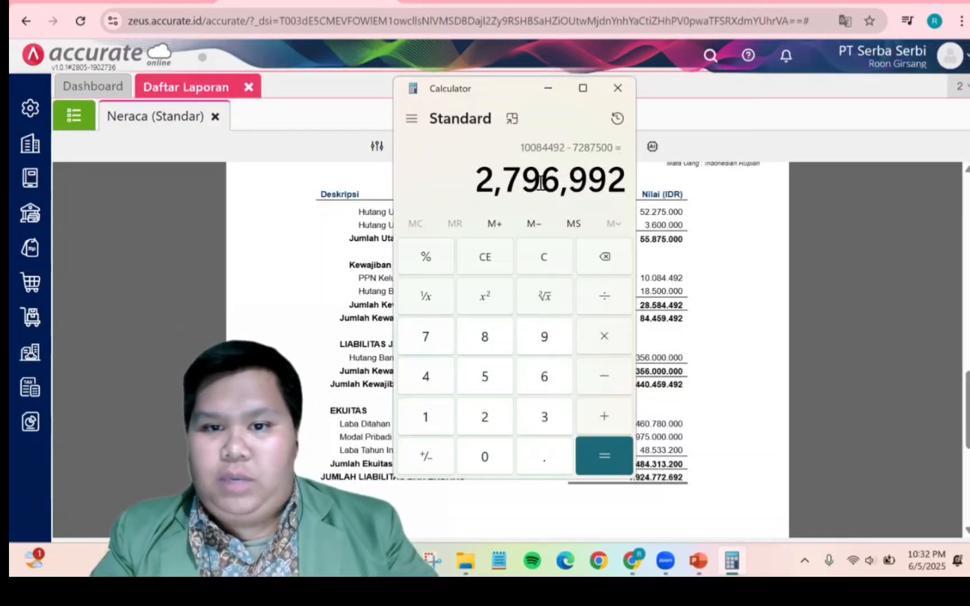
left_click(617, 88)
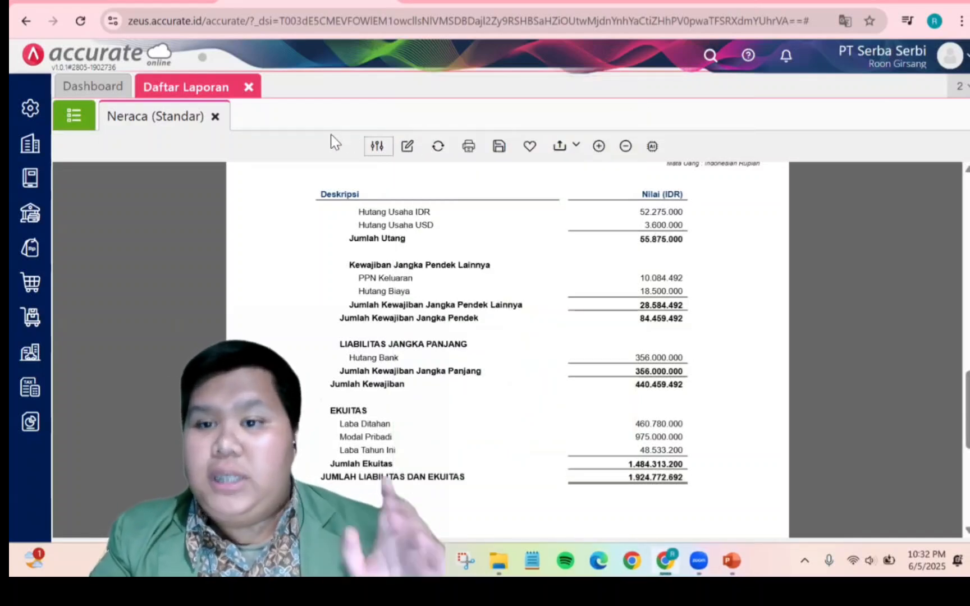
Close the report list and open a new Jurnal Umum entry from the Buku Besar menu
left_click(249, 87)
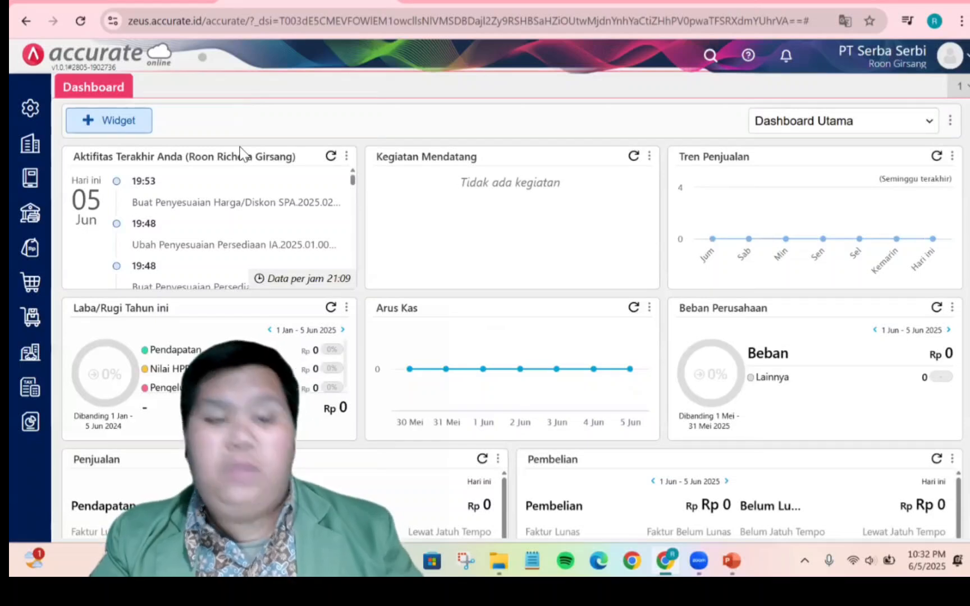
left_click(30, 178)
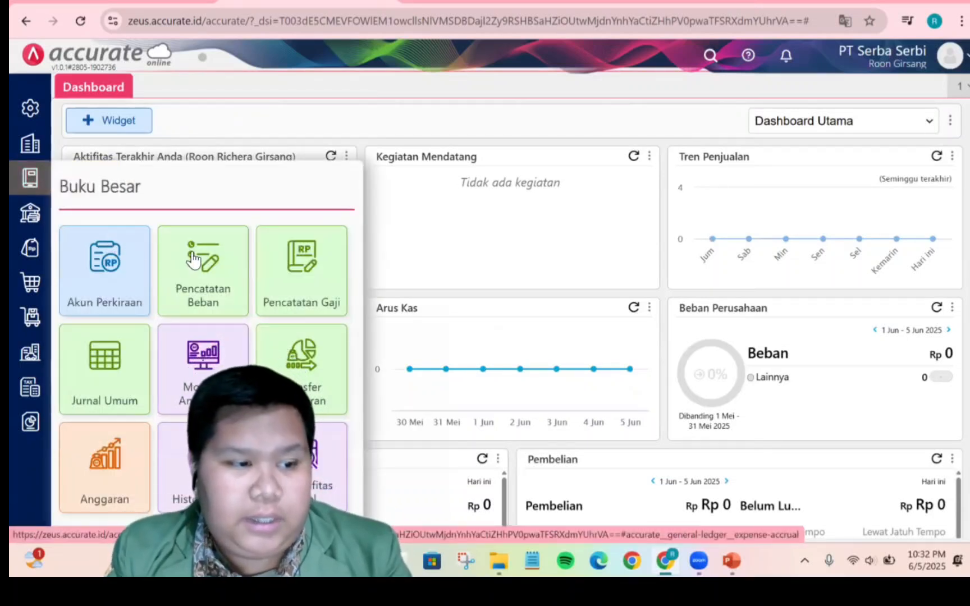
left_click(120, 385)
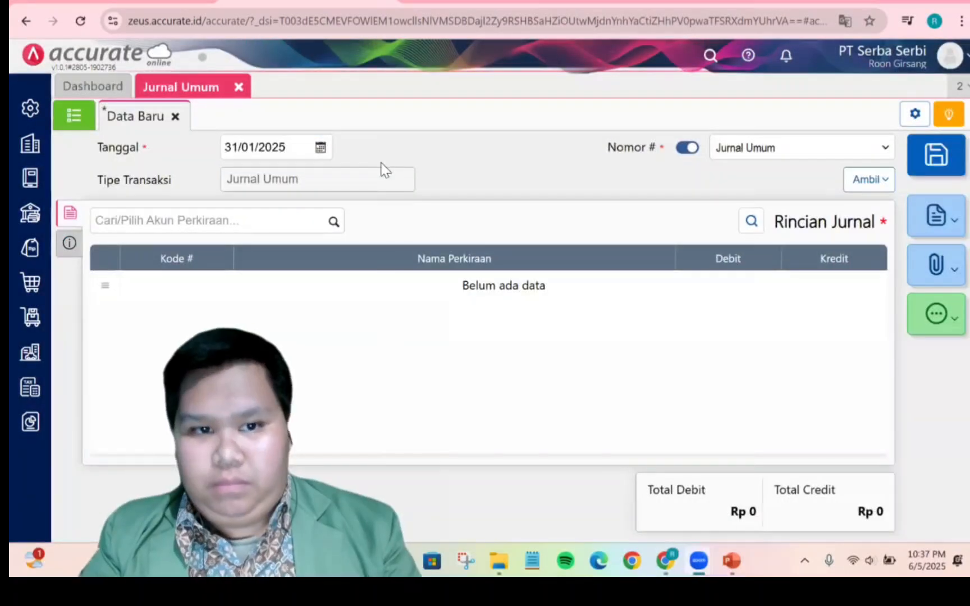
Add PPN Keluaran (2102) as a debit line of 10.084.492
left_click(333, 223)
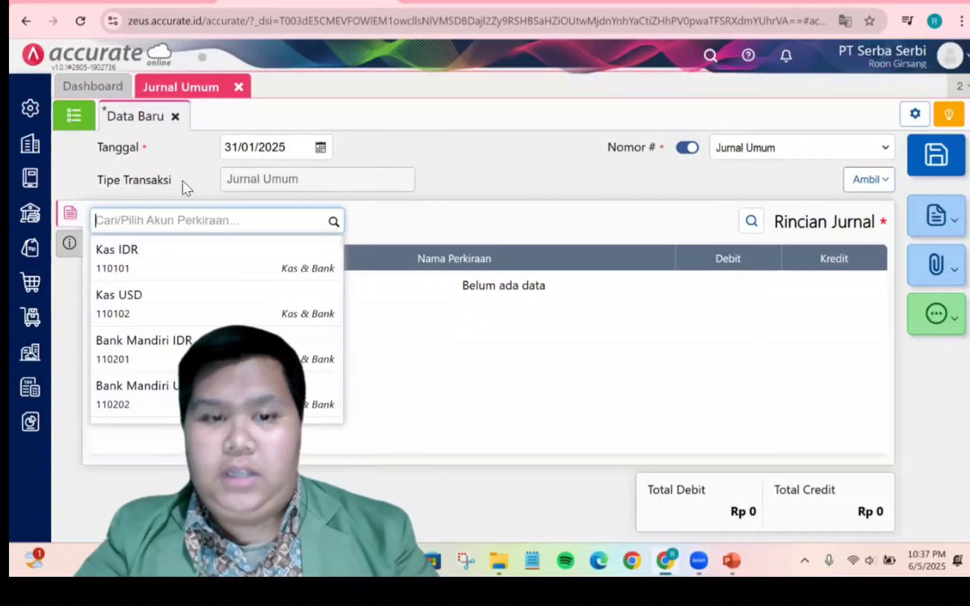
type("ppn")
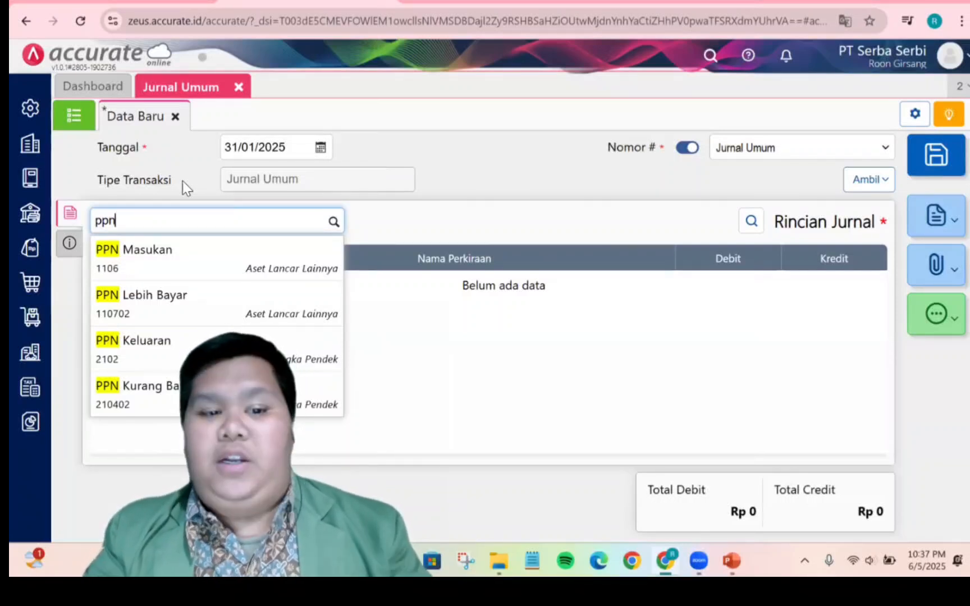
left_click(269, 345)
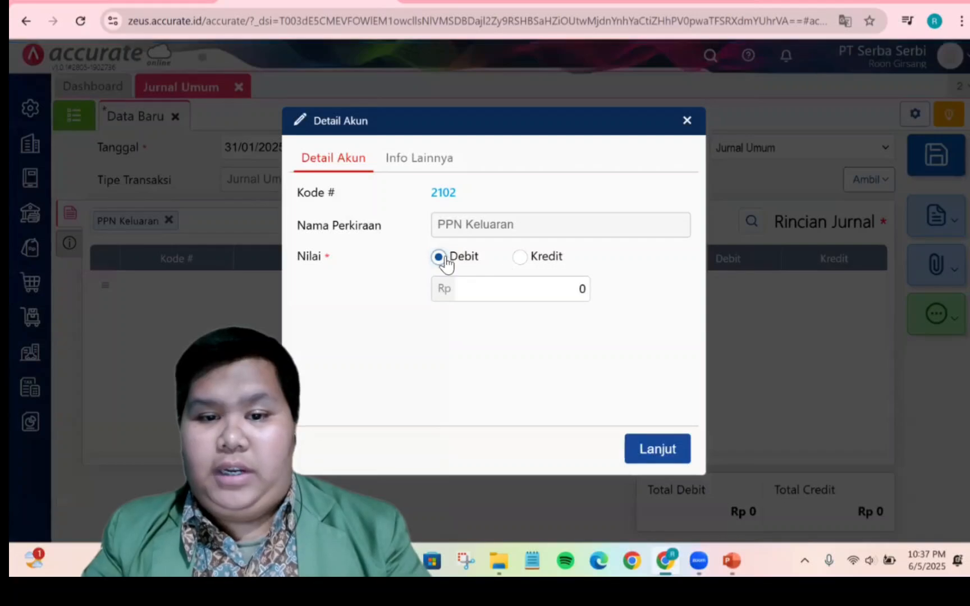
left_click(526, 292)
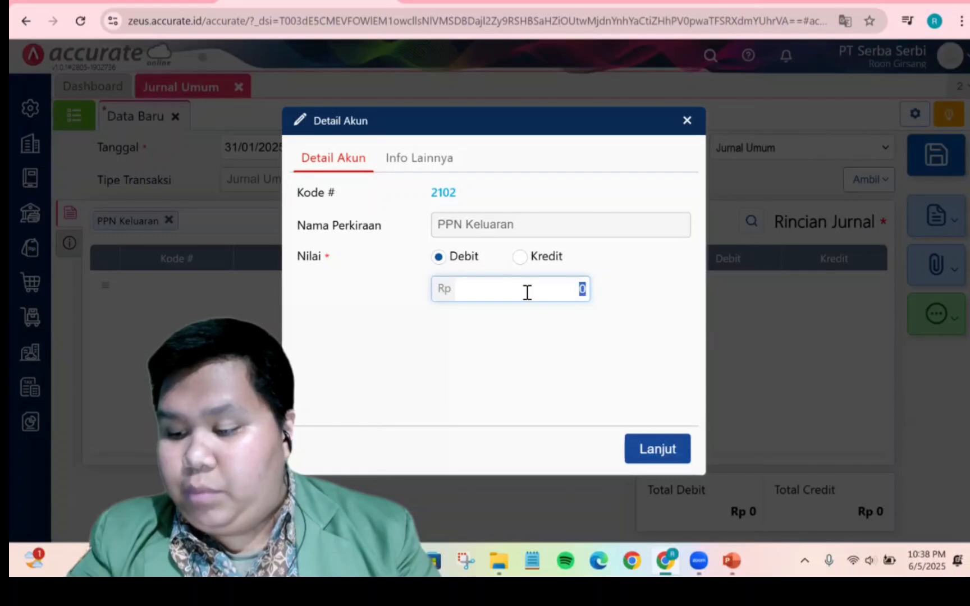
type("10.08")
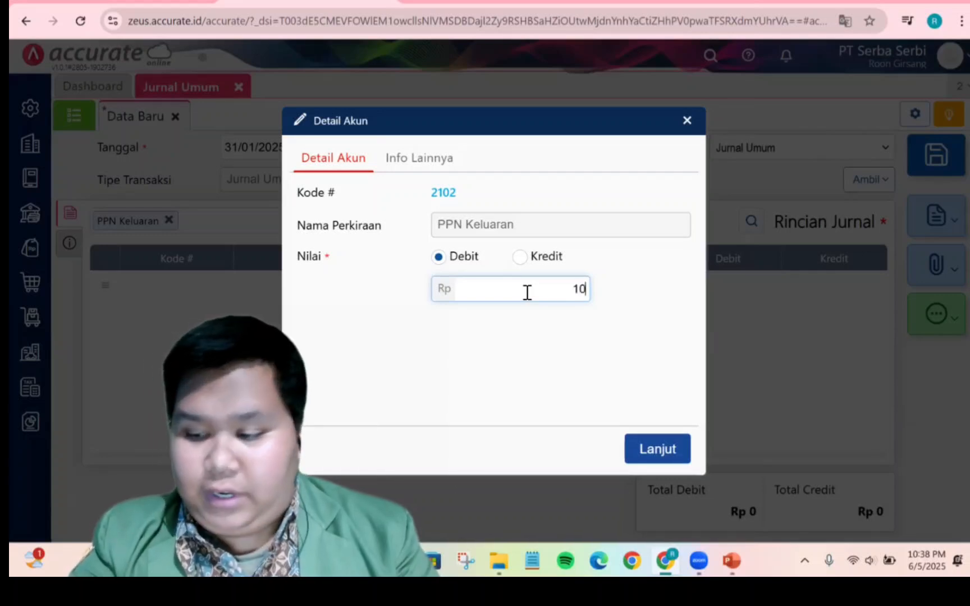
type("4")
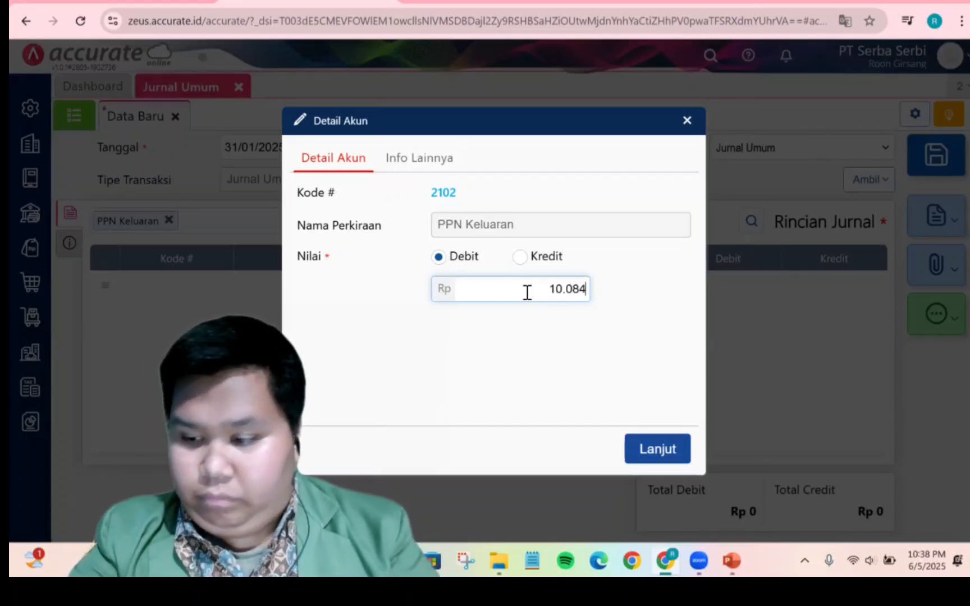
type(".492")
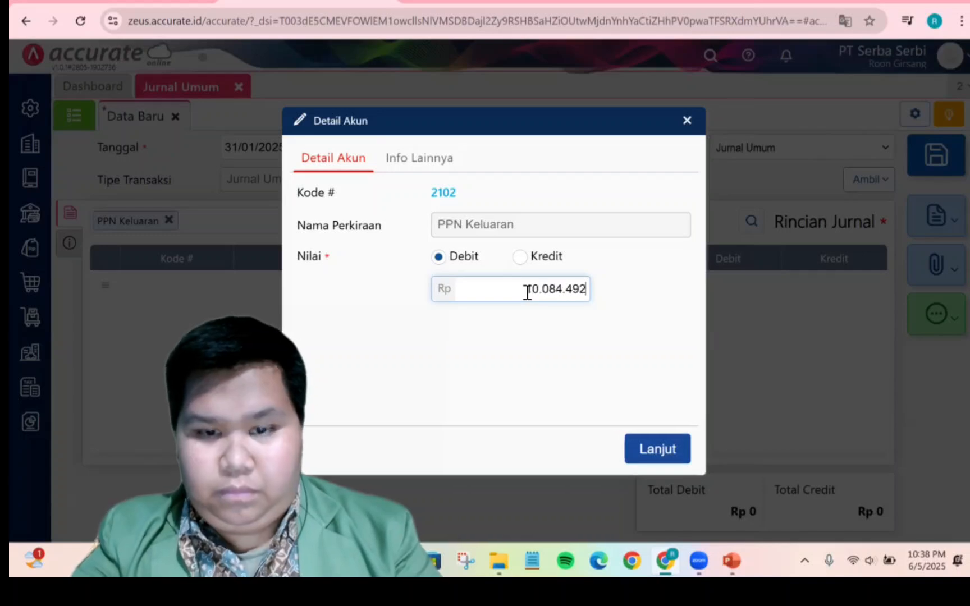
left_click(662, 451)
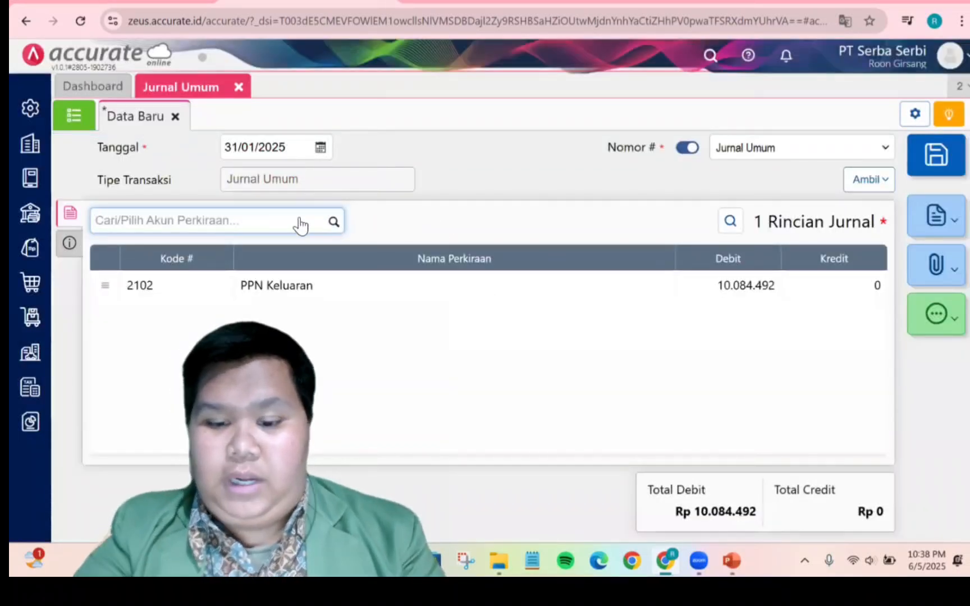
Add PPN Masukan (1106) as a credit line of 7.287.500
type("ppn")
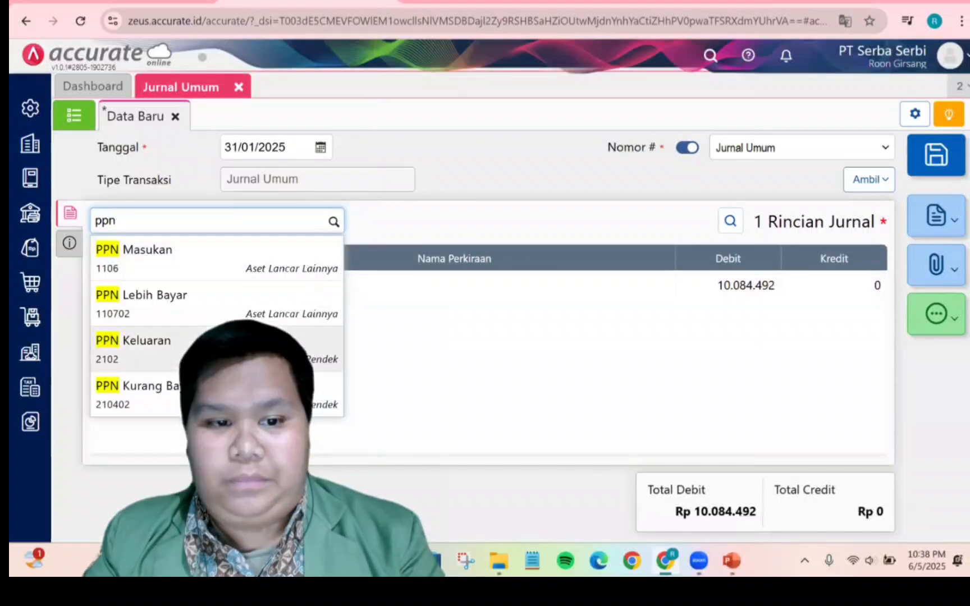
left_click(306, 269)
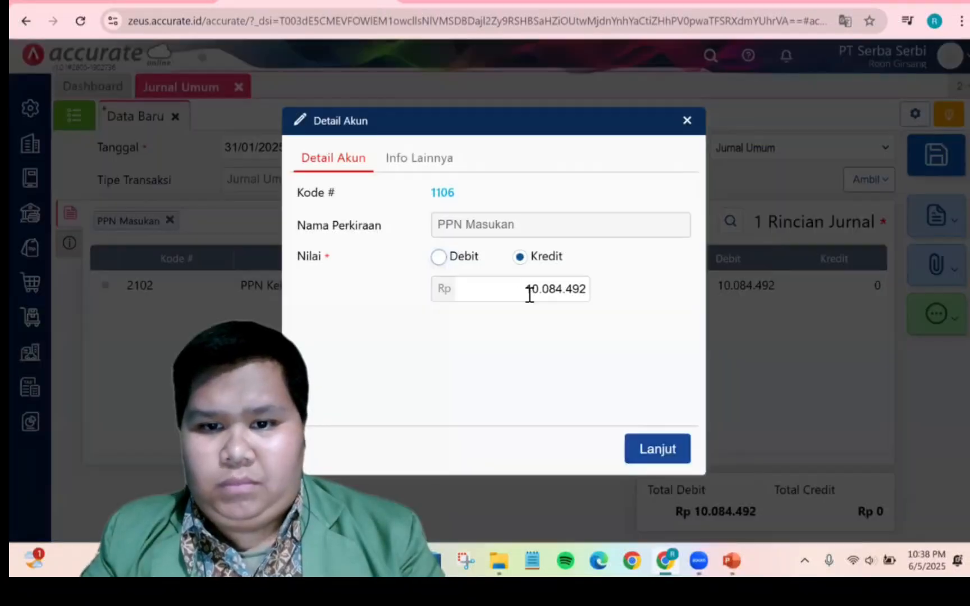
left_click(530, 291)
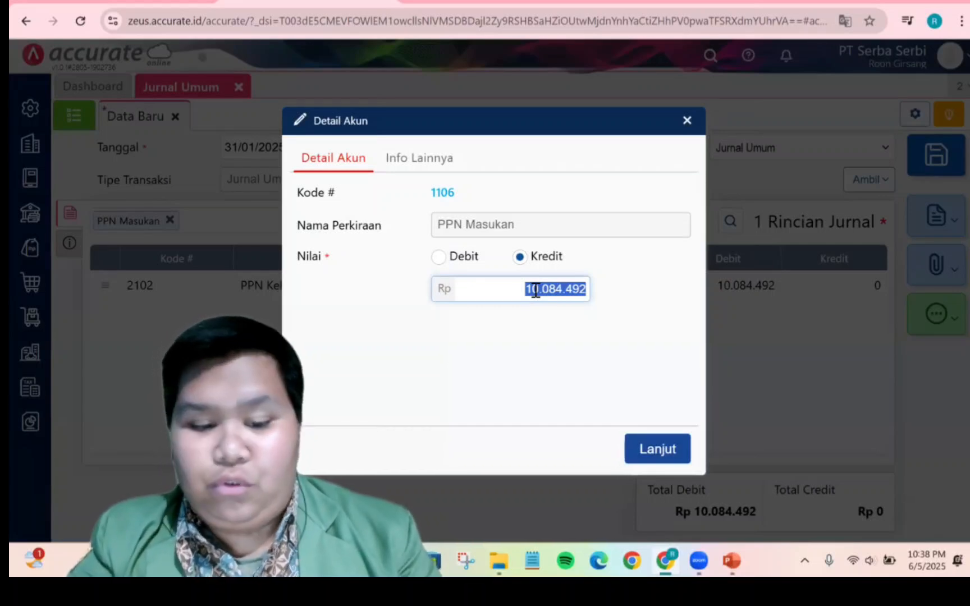
type("7")
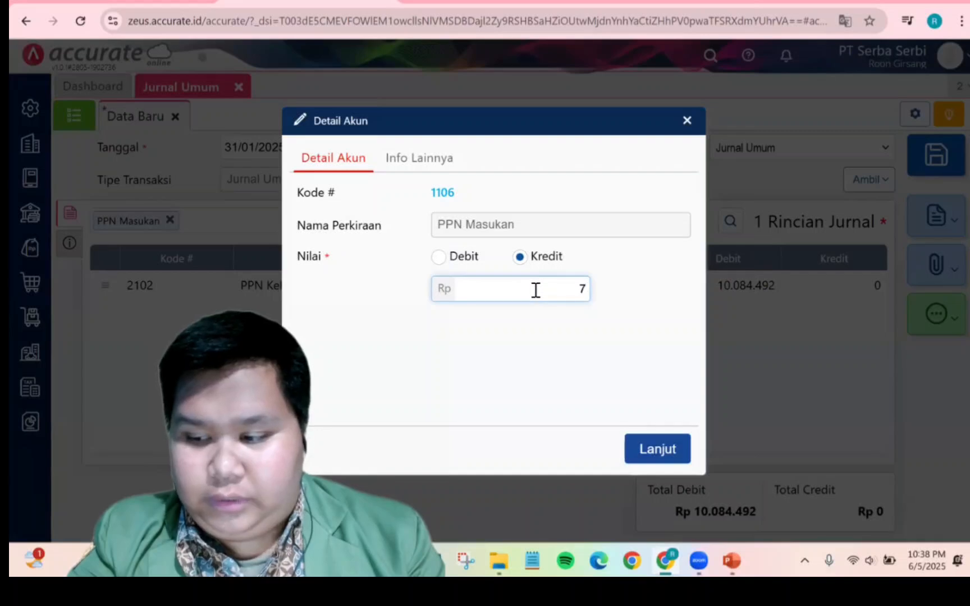
type(".287.500")
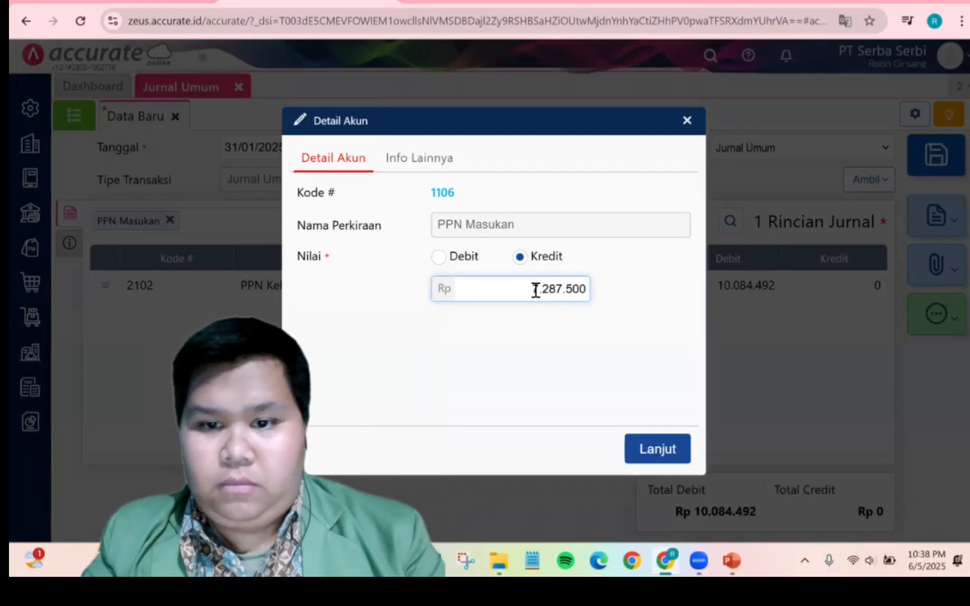
left_click(661, 451)
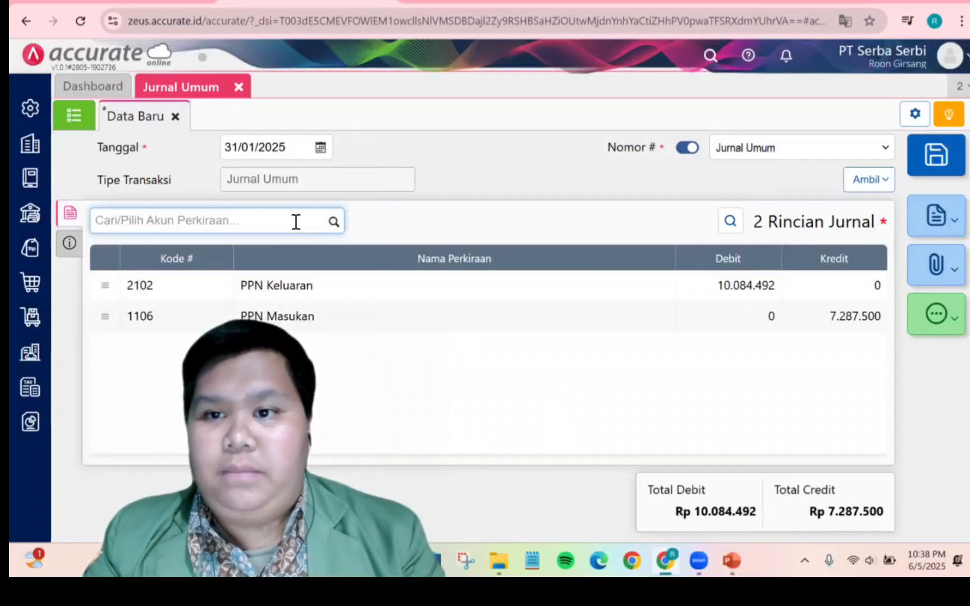
Add PPN Kurang Bayar (210402) as a credit line of 2.796.992 to balance the entry
key("alt+Tab")
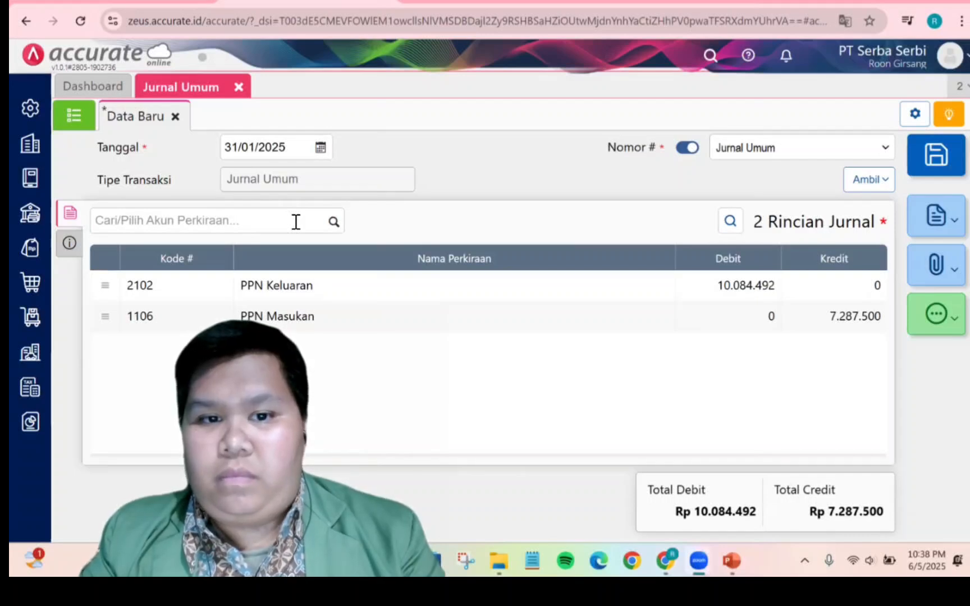
left_click(319, 222)
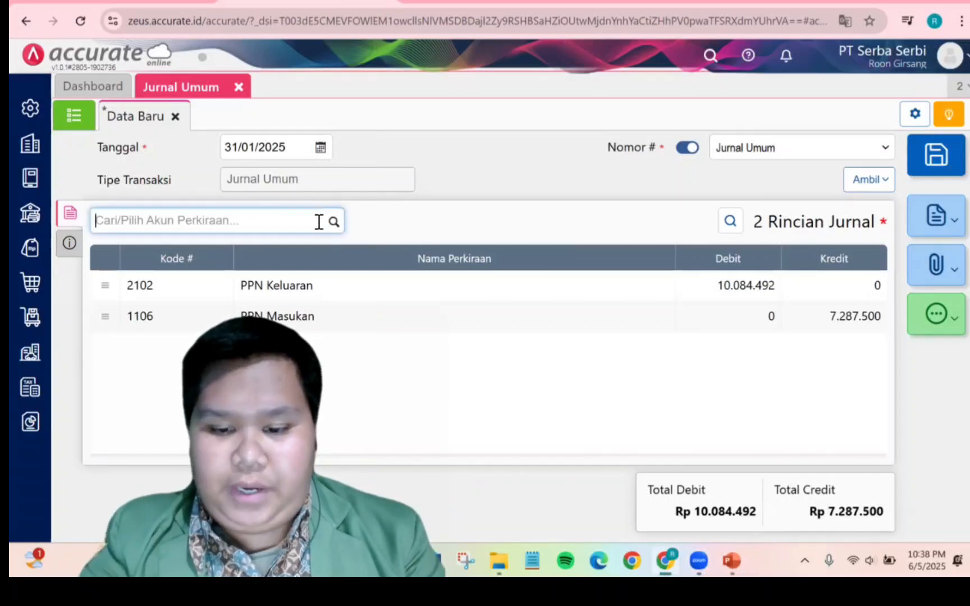
type("kura")
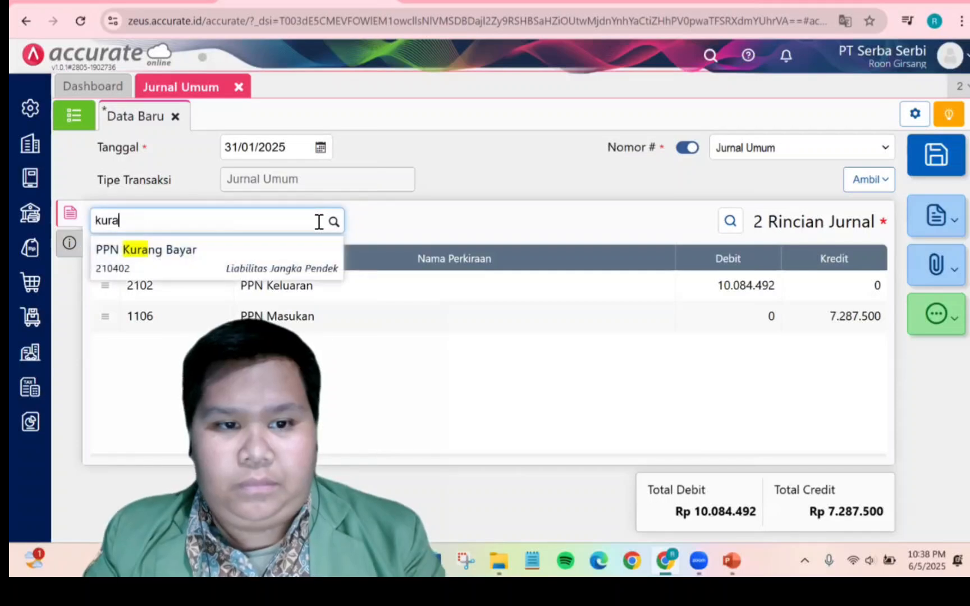
left_click(298, 263)
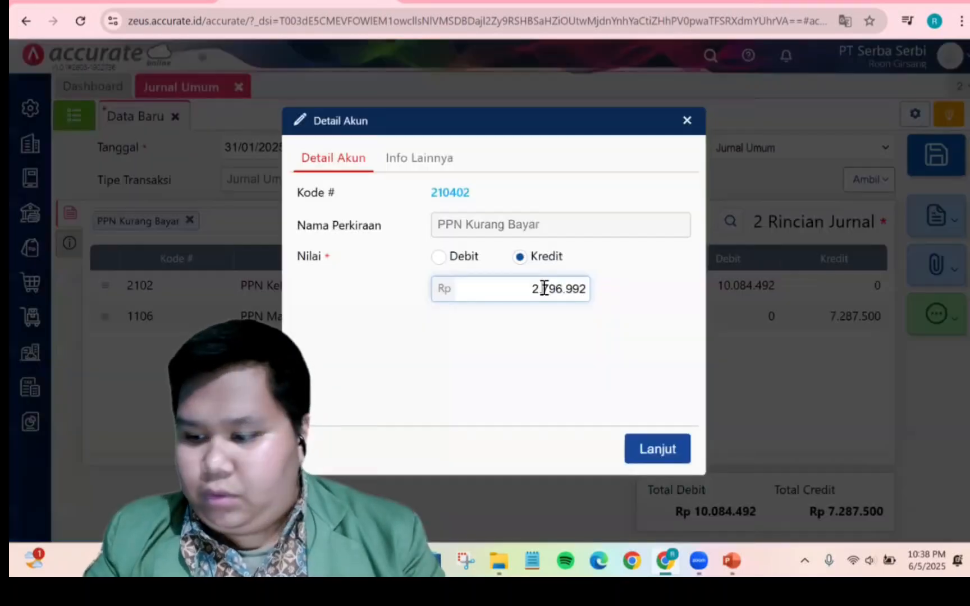
double_click(544, 288)
left_click(556, 332)
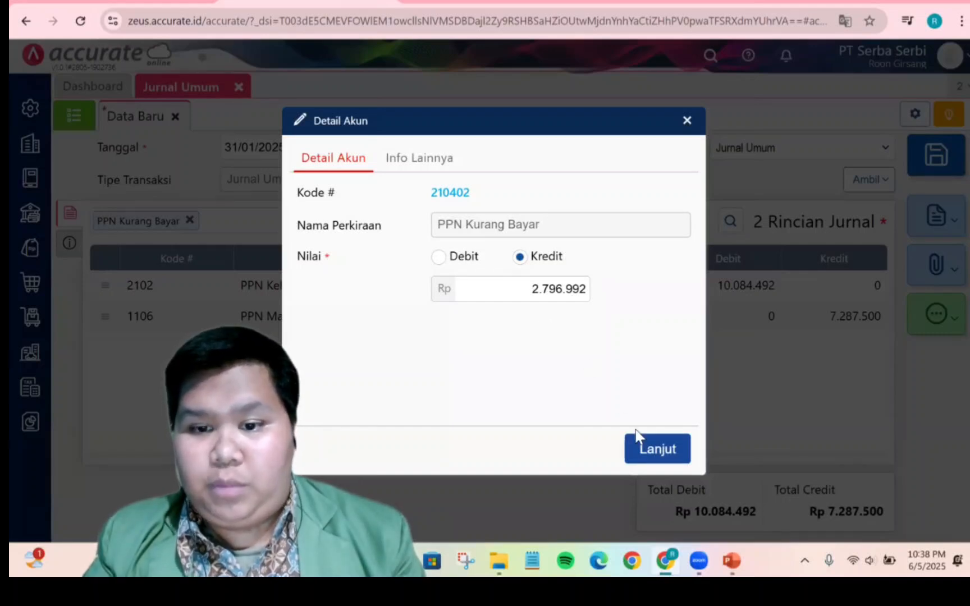
left_click(649, 450)
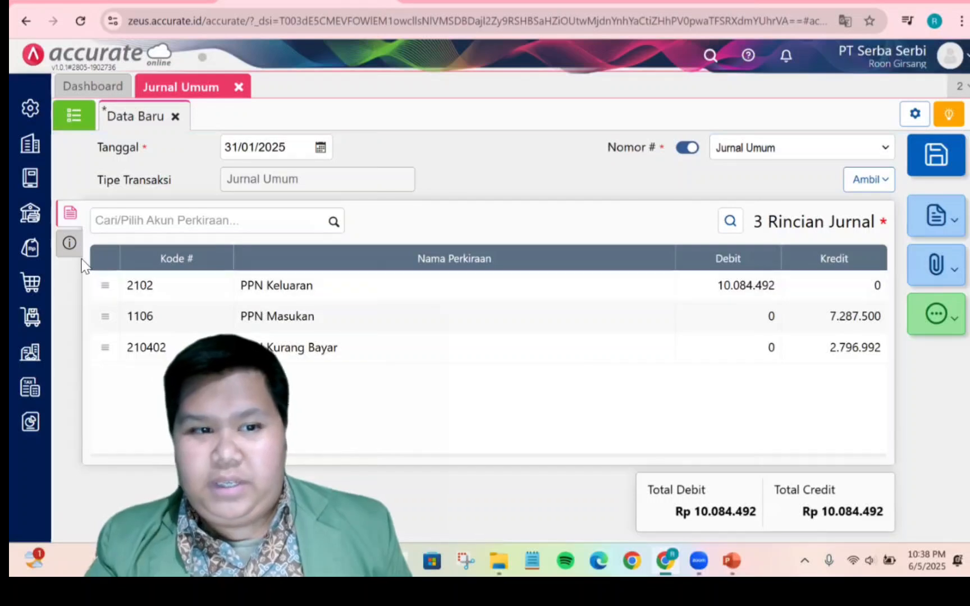
Save the PPN adjustment journal entry
left_click(71, 245)
left_click(70, 213)
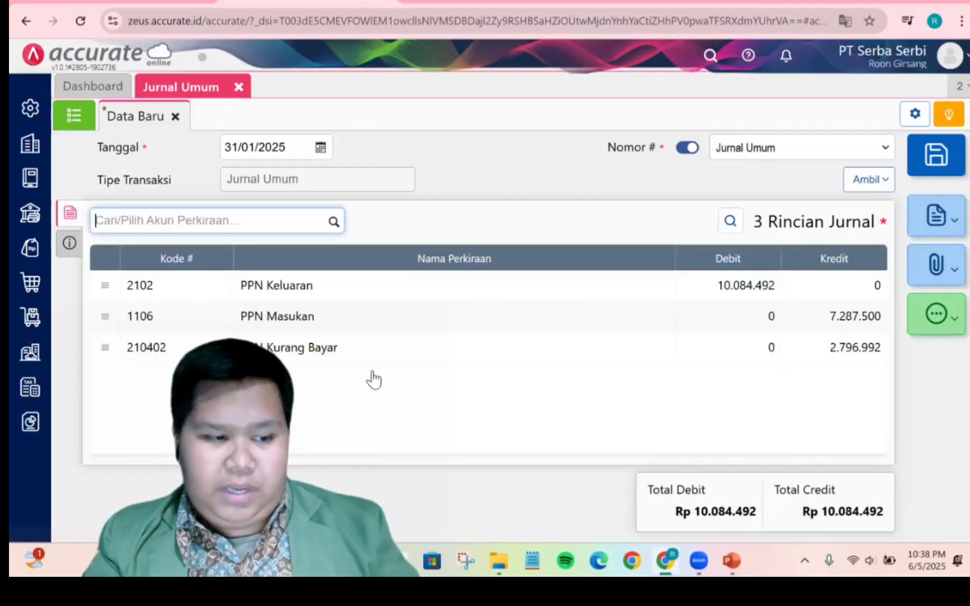
left_click(428, 405)
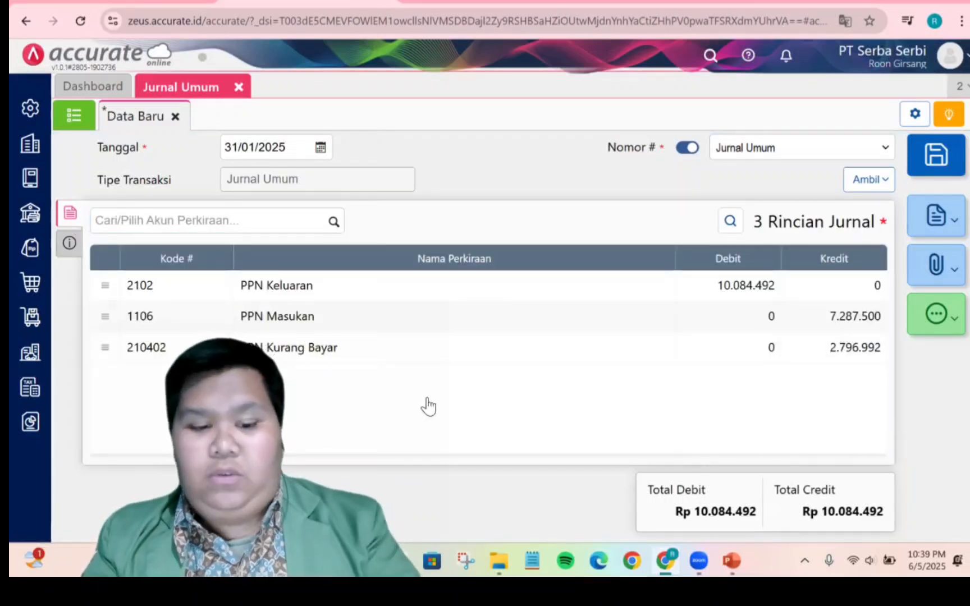
key("ctrl+s")
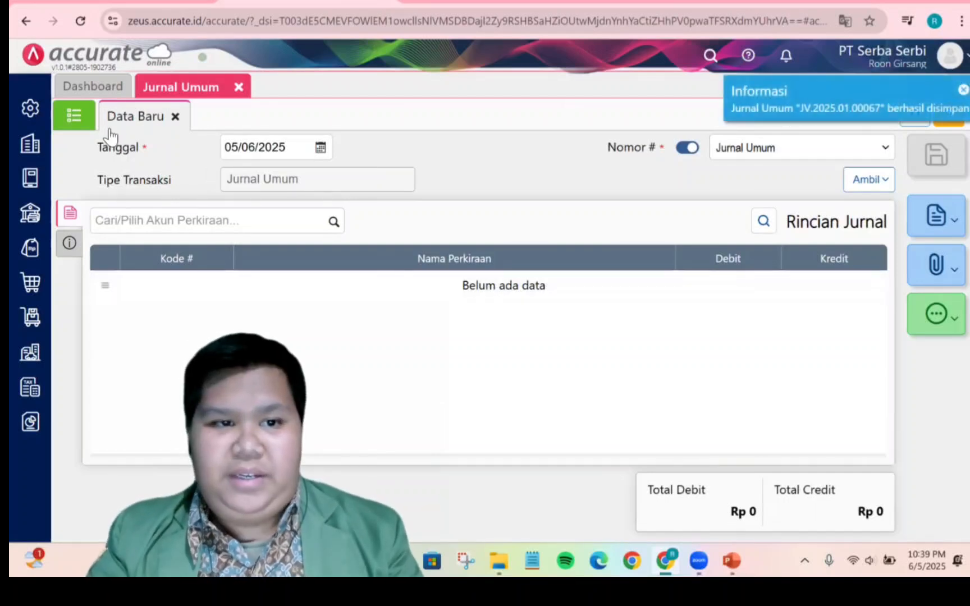
Check the saved entry in the Jurnal Umum list, then switch to the PowerPoint exercise slides on the PPN adjustment
left_click(80, 121)
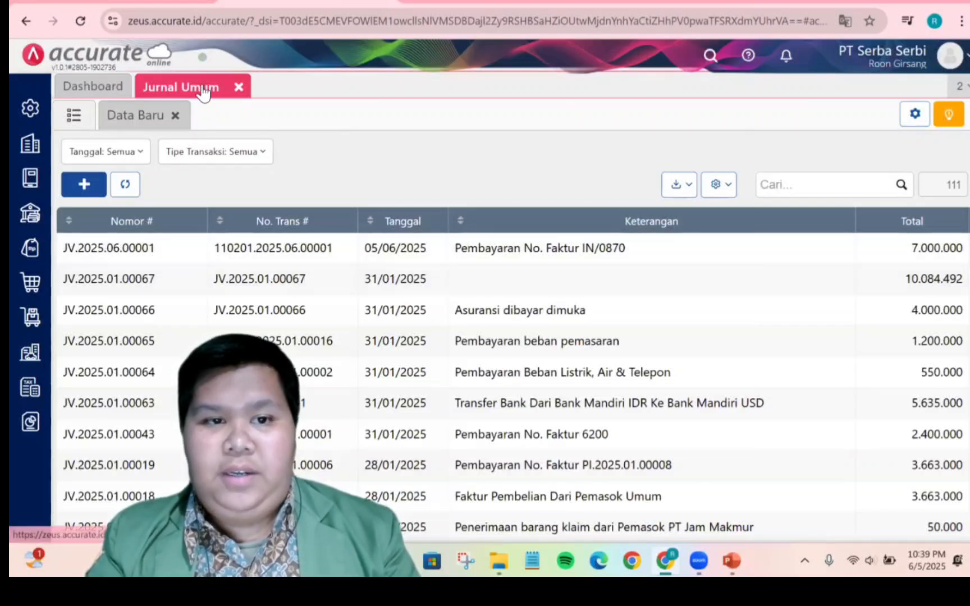
left_click(96, 89)
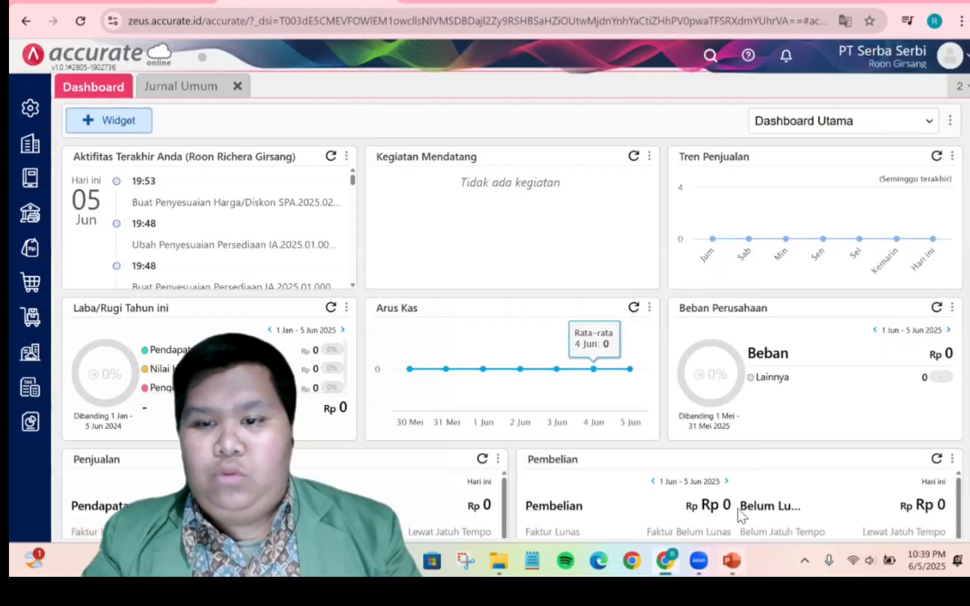
left_click(733, 560)
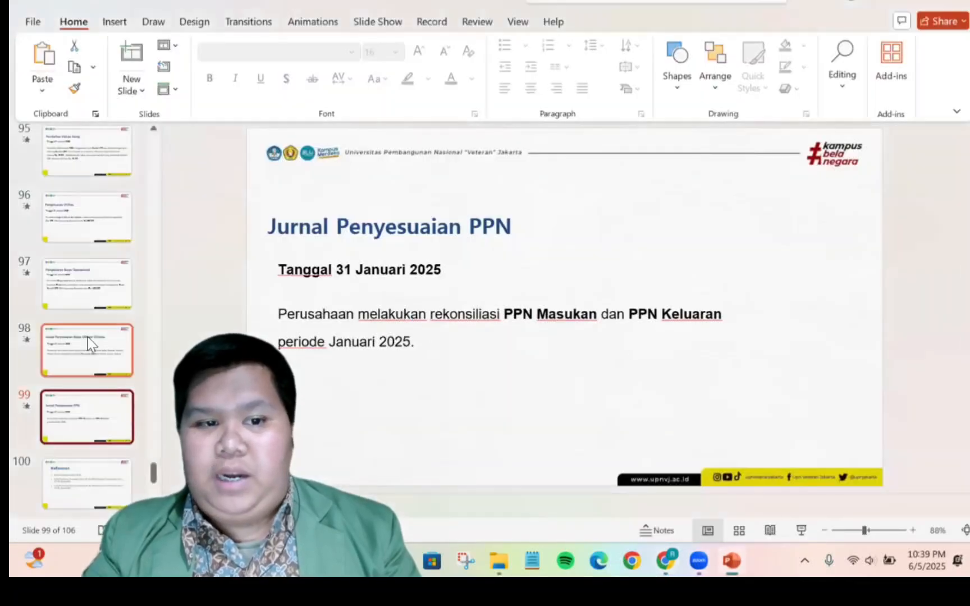